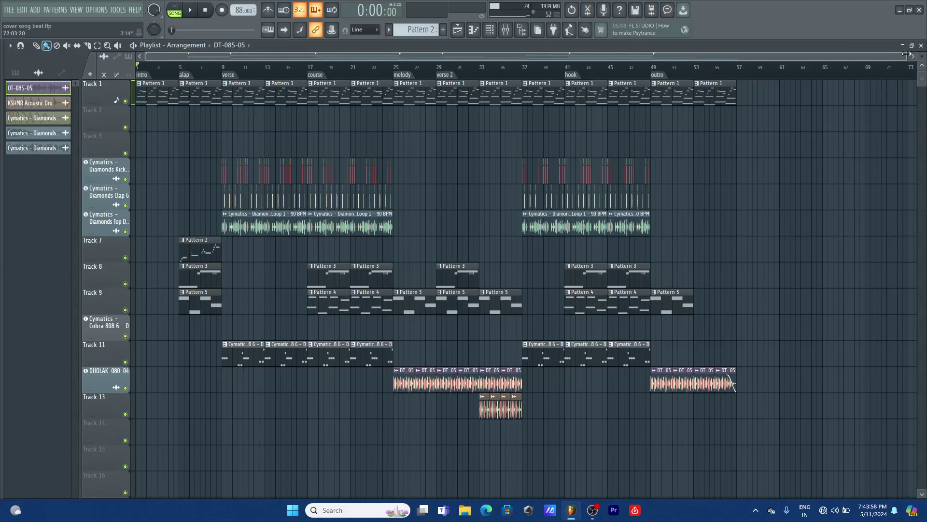
- Place the playback position at the verse marker and bring up the mixer over the lower part of the playlist
{"action": "left_click_drag", "start_coordinate": [907, 54], "coordinate": [814, 56]}
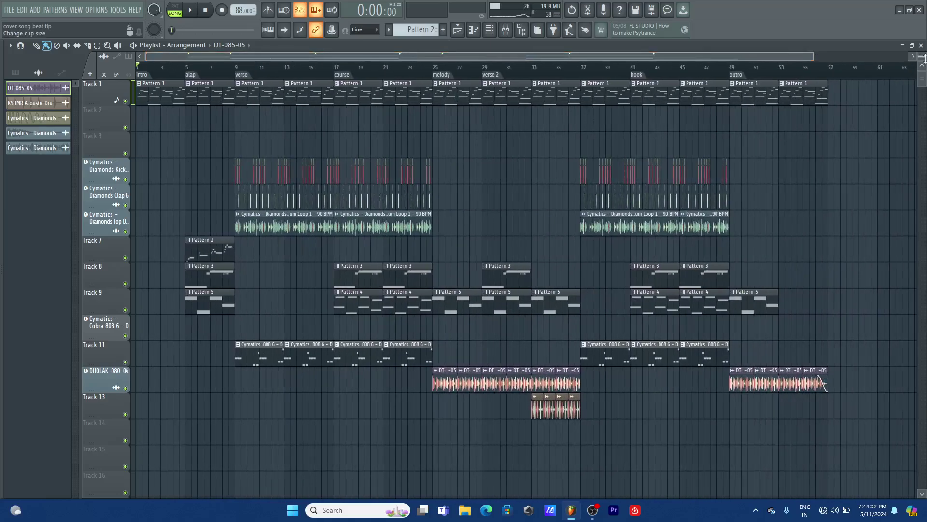
{"action": "left_click_drag", "start_coordinate": [923, 57], "coordinate": [923, 54]}
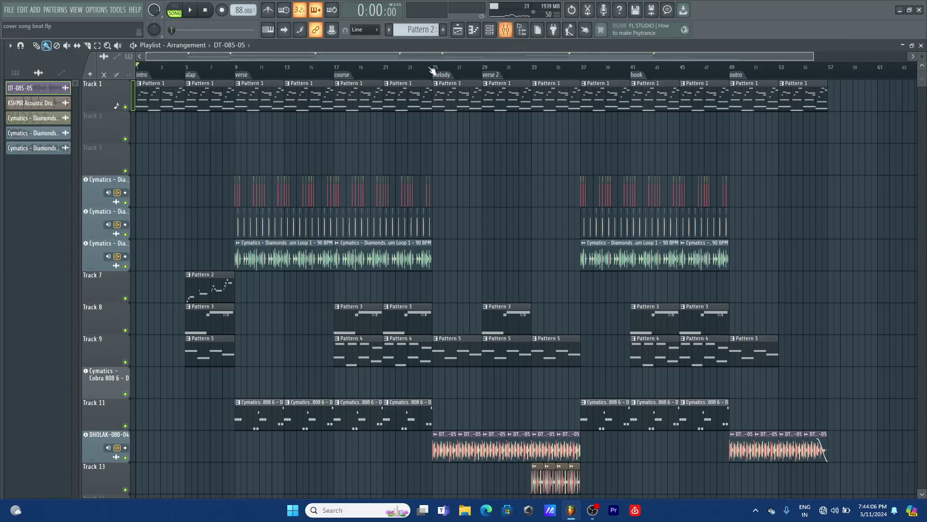
{"action": "left_click", "coordinate": [239, 75]}
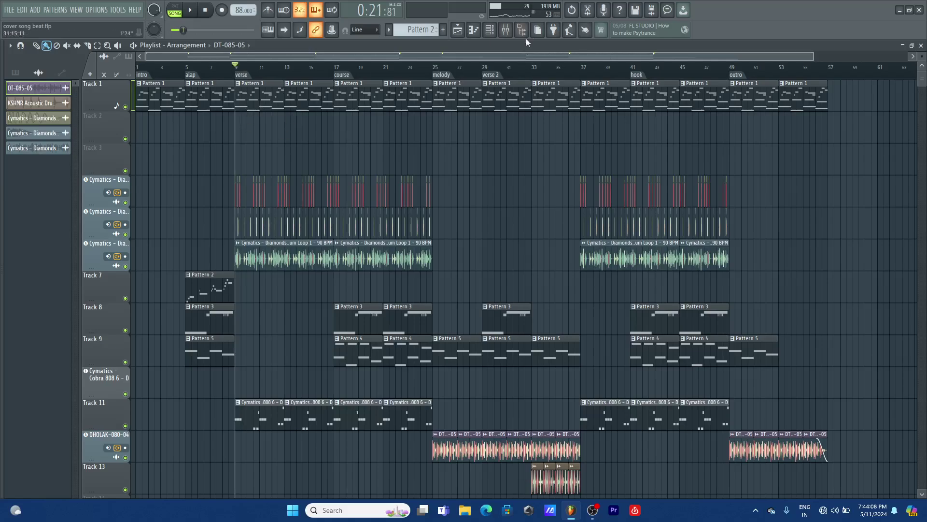
{"action": "left_click", "coordinate": [507, 31]}
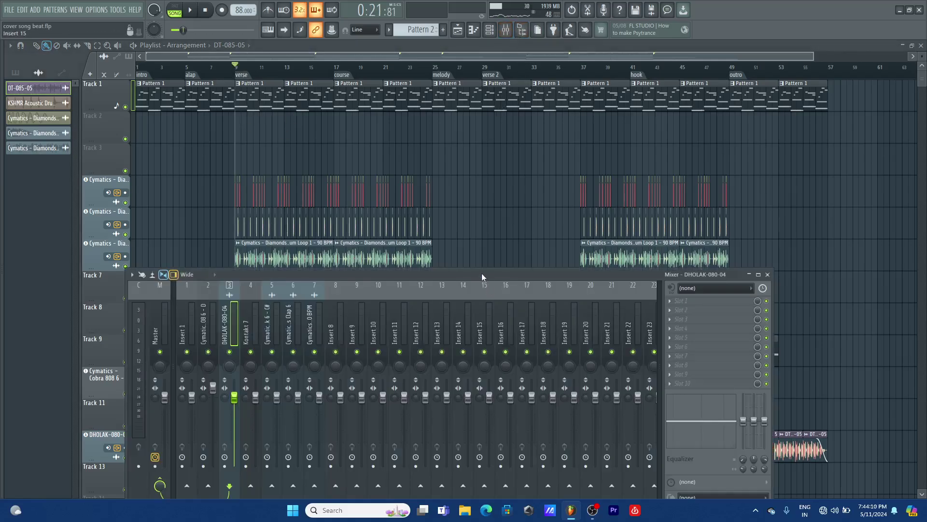
{"action": "left_click_drag", "start_coordinate": [482, 278], "coordinate": [638, 266]}
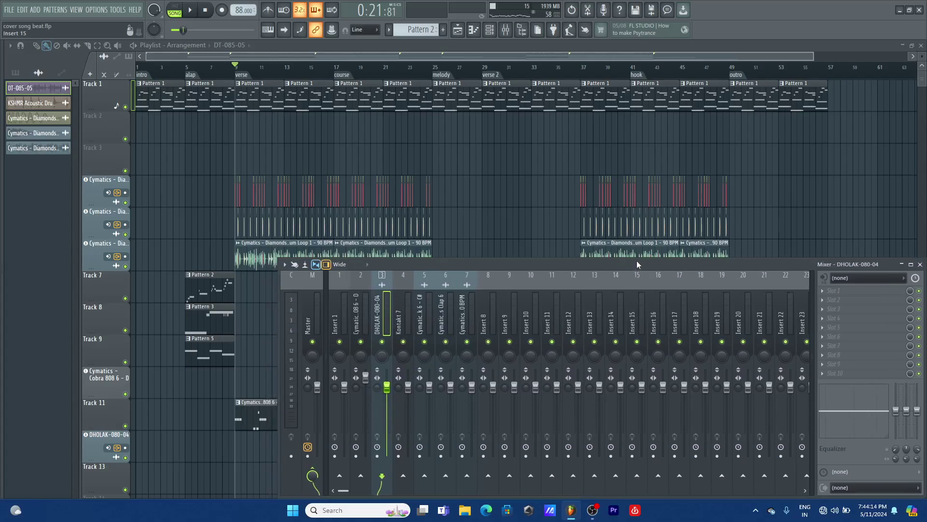
- Play the verse with the Master track selected in the mixer to check the overall level
{"action": "left_click", "coordinate": [318, 300]}
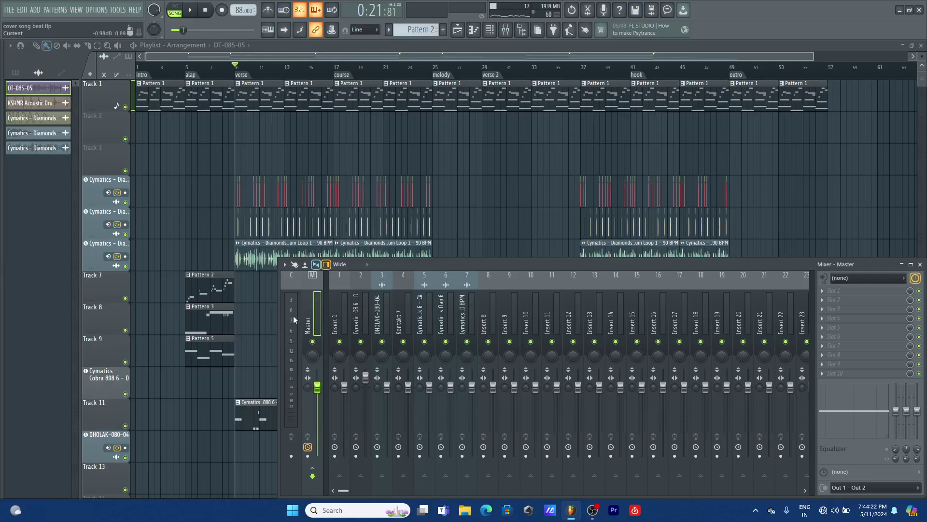
{"action": "key", "text": "space"}
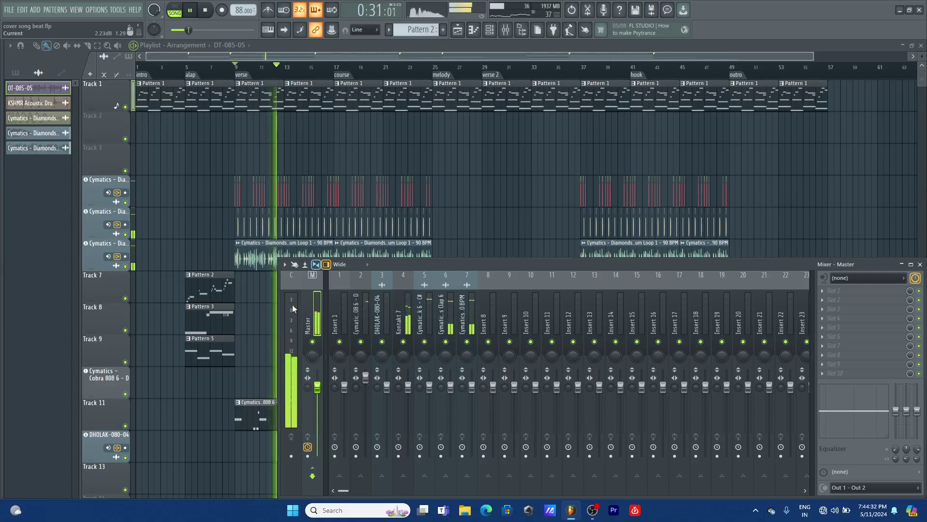
{"action": "key", "text": "space"}
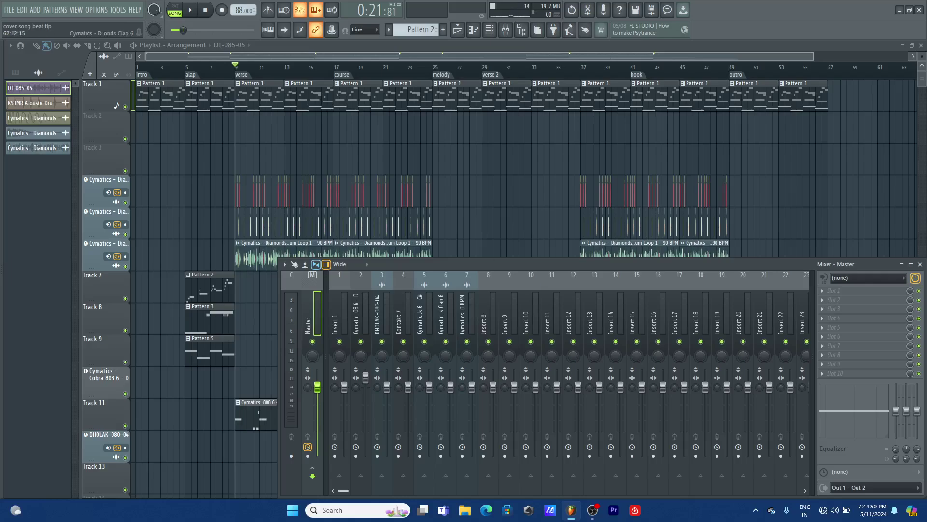
{"action": "left_click", "coordinate": [920, 264]}
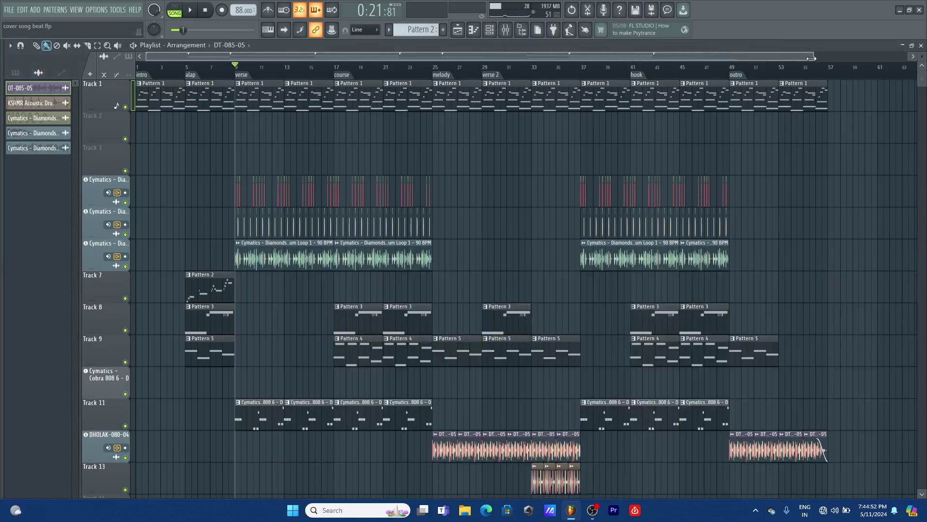
- Examine the arrangement of patterns, drums and audio clips across all playlist tracks from intro to outro
{"action": "left_click_drag", "start_coordinate": [814, 56], "coordinate": [441, 56]}
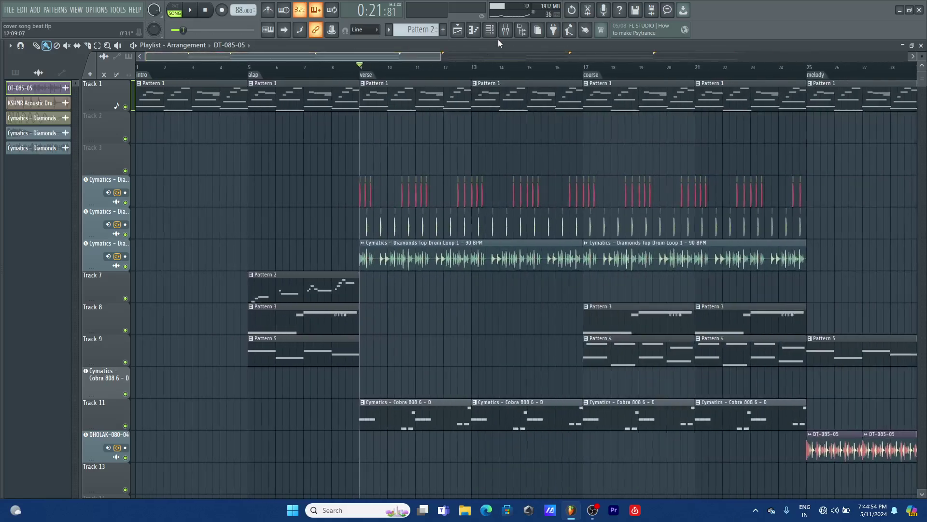
{"action": "key", "text": "F6"}
{"action": "key", "text": "F6"}
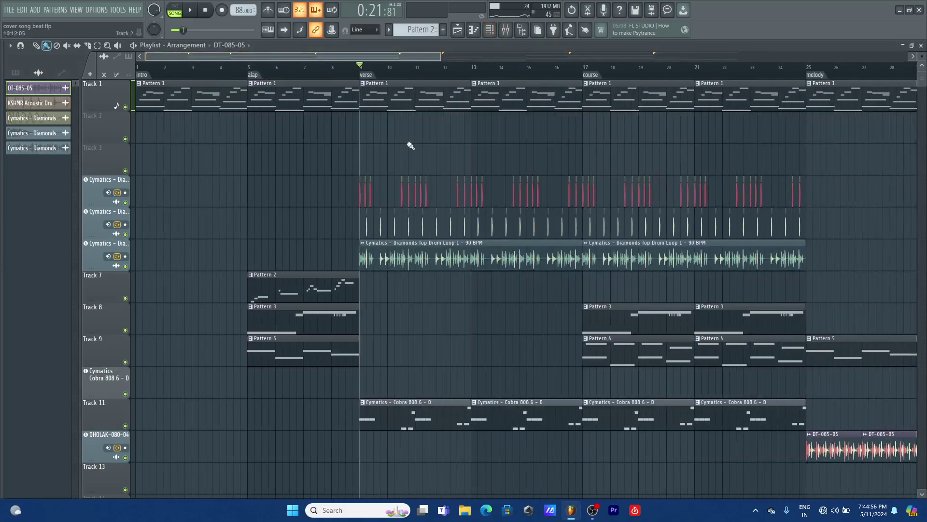
{"action": "scroll", "coordinate": [307, 123], "scroll_direction": "down", "scroll_amount": 2}
{"action": "scroll", "coordinate": [308, 123], "scroll_direction": "up", "scroll_amount": 2}
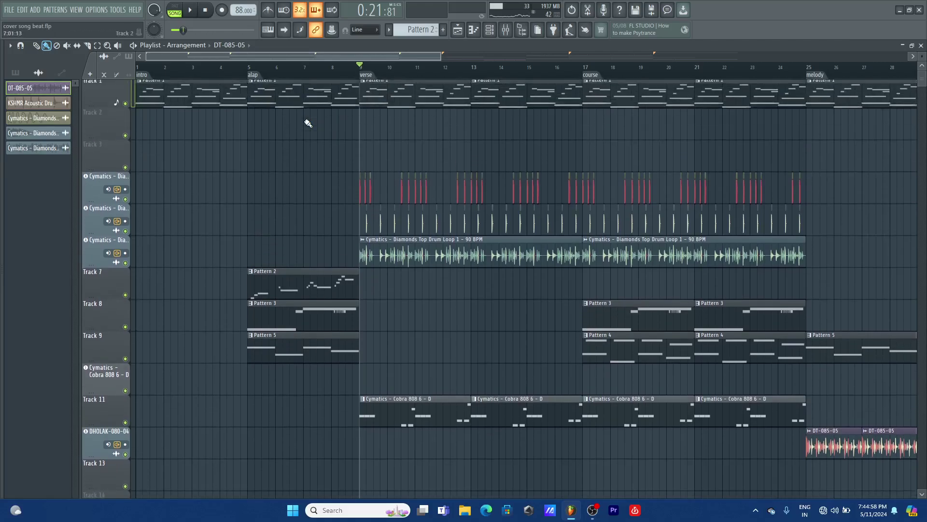
{"action": "scroll", "coordinate": [335, 203], "scroll_direction": "down", "scroll_amount": 3, "text": "ctrl"}
{"action": "scroll", "coordinate": [335, 203], "scroll_direction": "down", "scroll_amount": 1}
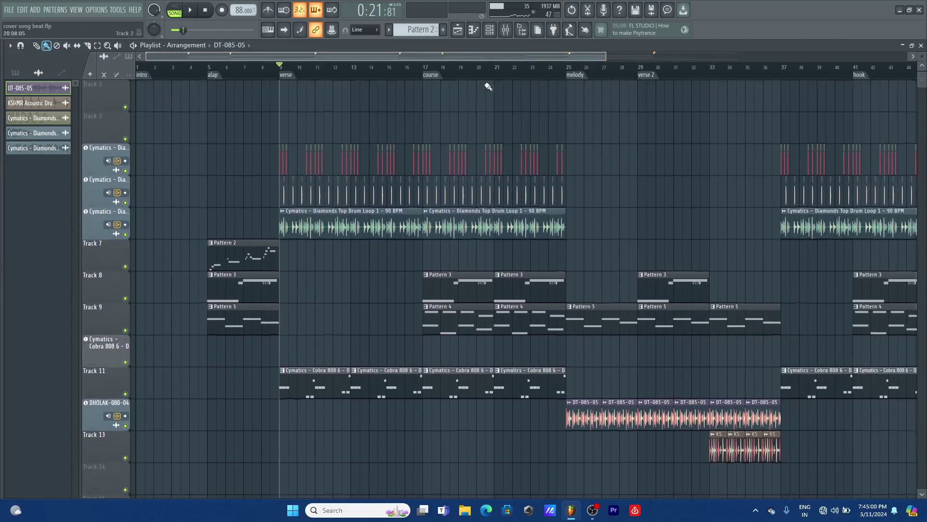
{"action": "scroll", "coordinate": [408, 180], "scroll_direction": "down", "scroll_amount": 2, "text": "ctrl"}
{"action": "scroll", "coordinate": [407, 180], "scroll_direction": "down", "scroll_amount": 5}
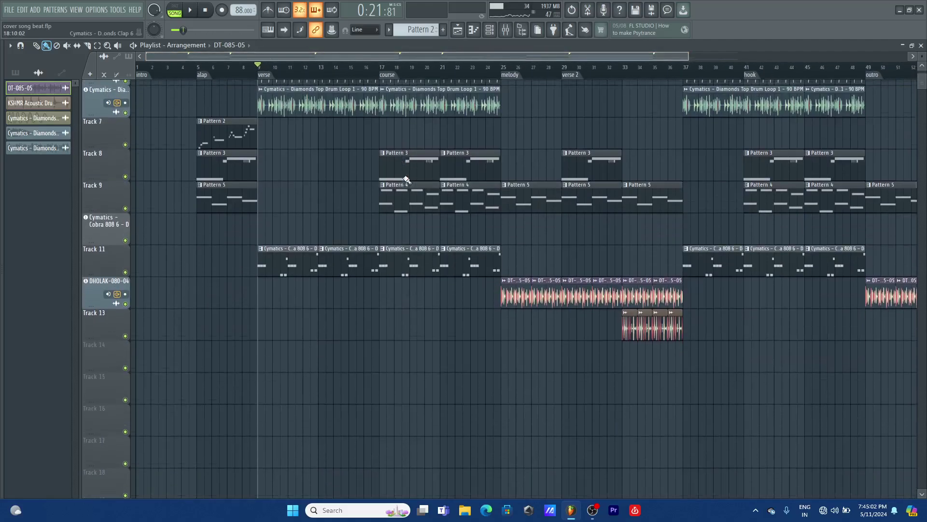
{"action": "scroll", "coordinate": [405, 182], "scroll_direction": "up", "scroll_amount": 6}
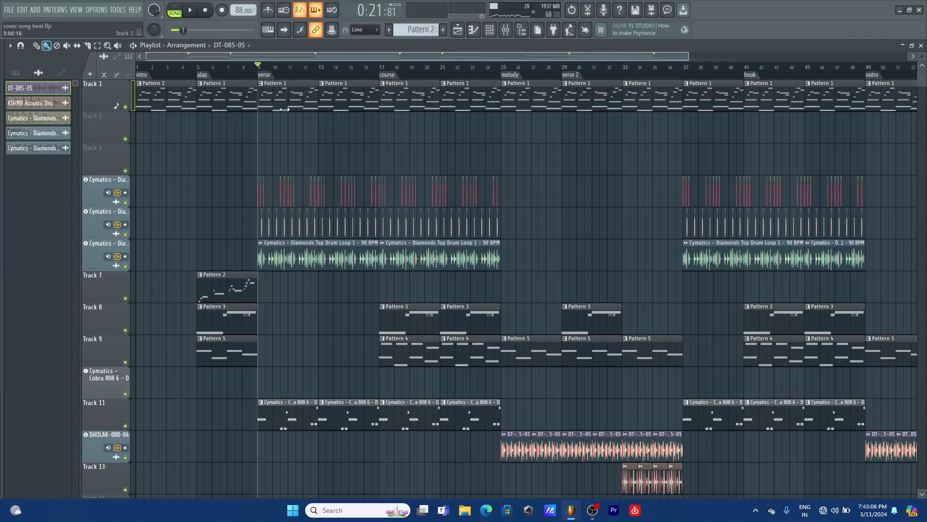
{"action": "left_click_drag", "start_coordinate": [690, 55], "coordinate": [775, 55]}
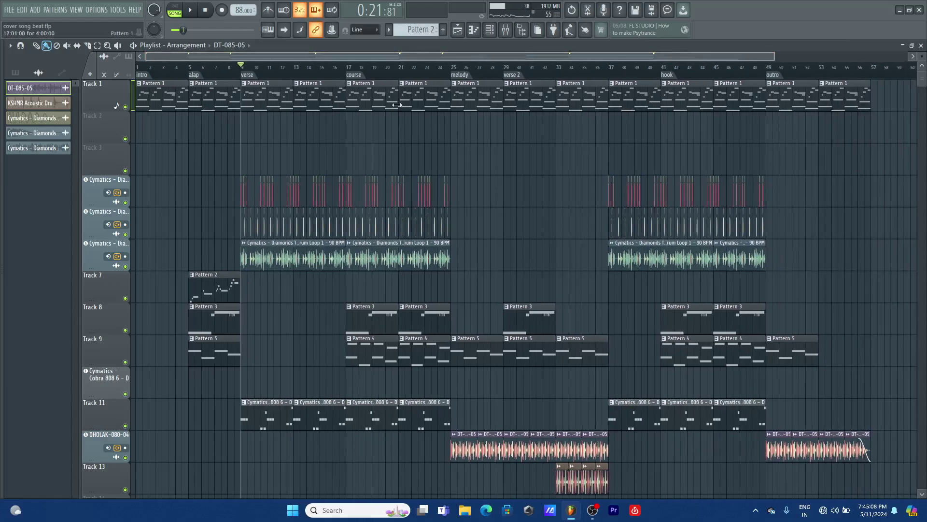
{"action": "left_click", "coordinate": [490, 30]}
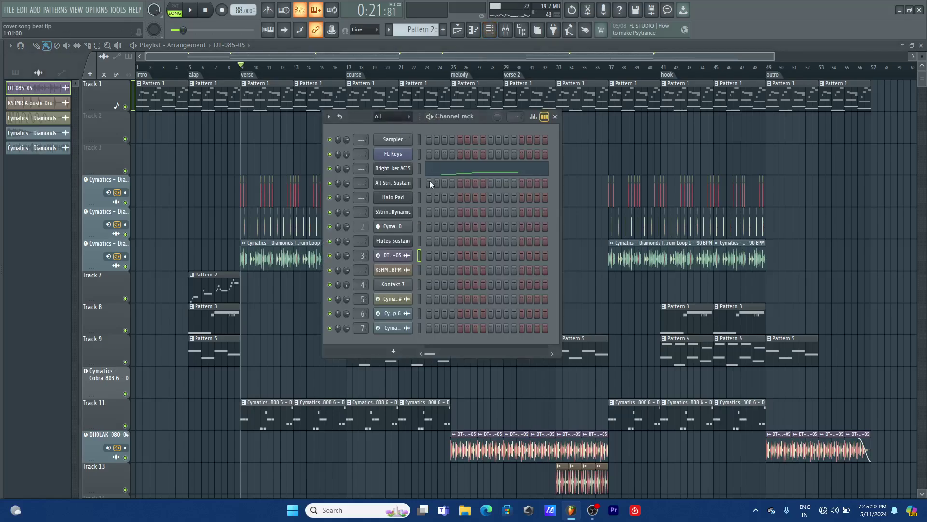
{"action": "left_click", "coordinate": [555, 116]}
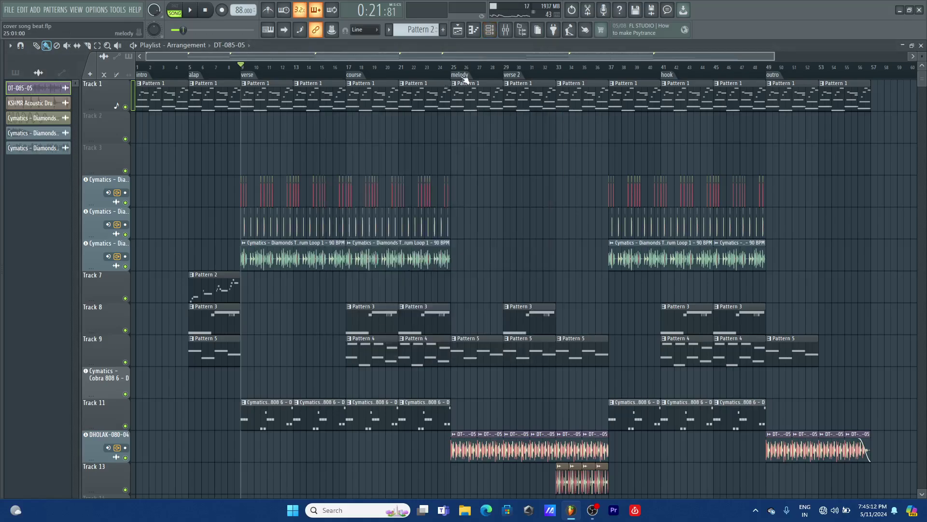
{"action": "left_click", "coordinate": [511, 35]}
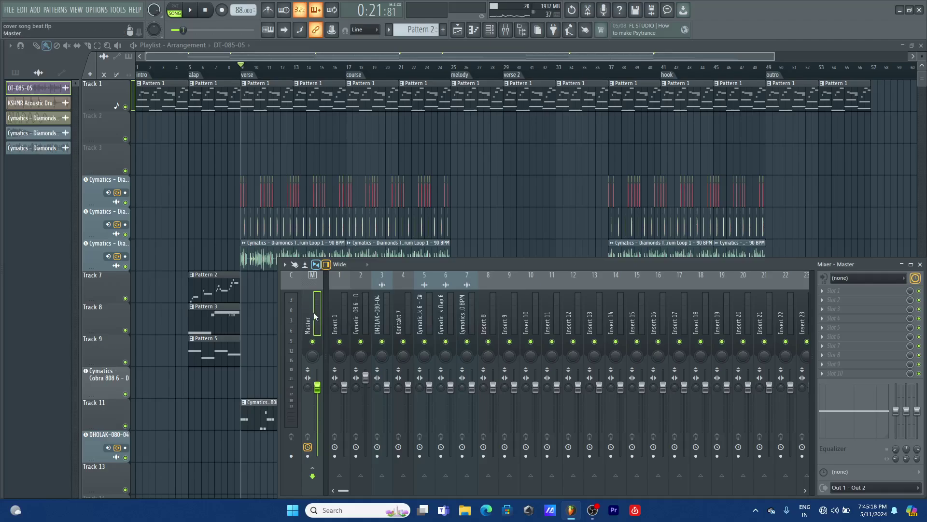
{"action": "left_click", "coordinate": [317, 58]}
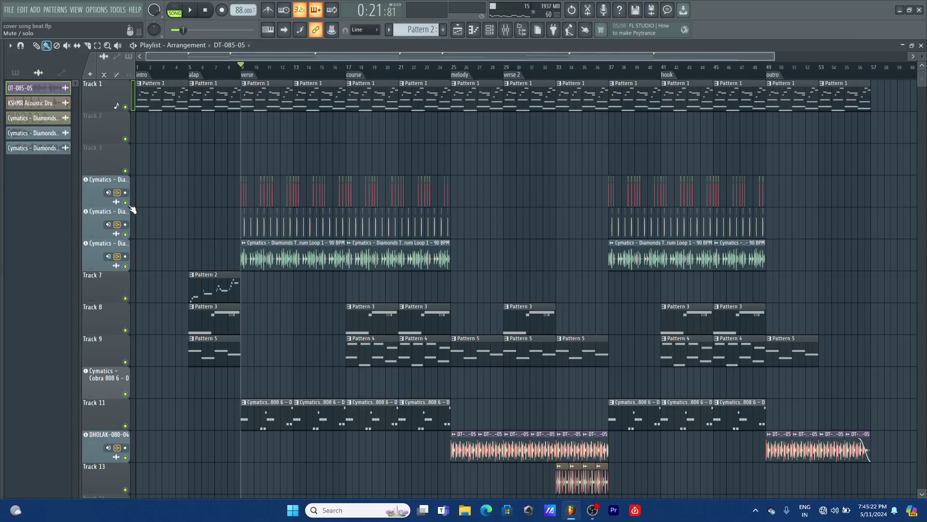
- Select the playlist time range covering the verse and course sections, from bar 9 to the melody marker at bar 25
{"action": "scroll", "coordinate": [227, 73], "scroll_direction": "up", "scroll_amount": 3}
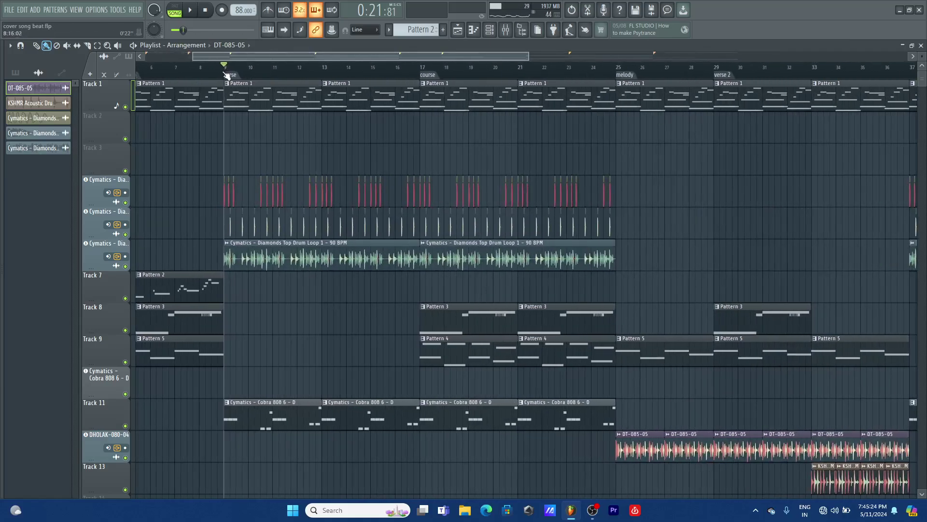
{"action": "right_click", "coordinate": [225, 73]}
{"action": "left_click", "coordinate": [225, 68]}
{"action": "mouse_move", "coordinate": [225, 68]}
{"action": "left_mouse_down"}
{"action": "mouse_move", "coordinate": [562, 93]}
{"action": "mouse_move", "coordinate": [617, 114]}
{"action": "left_mouse_up"}
{"action": "scroll", "coordinate": [498, 124], "scroll_direction": "down", "scroll_amount": 4}
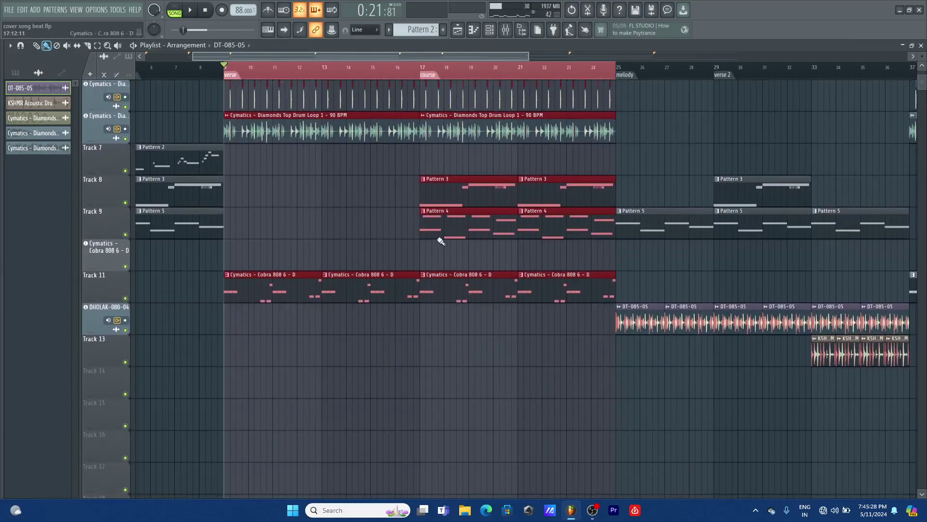
{"action": "scroll", "coordinate": [441, 242], "scroll_direction": "up", "scroll_amount": 4}
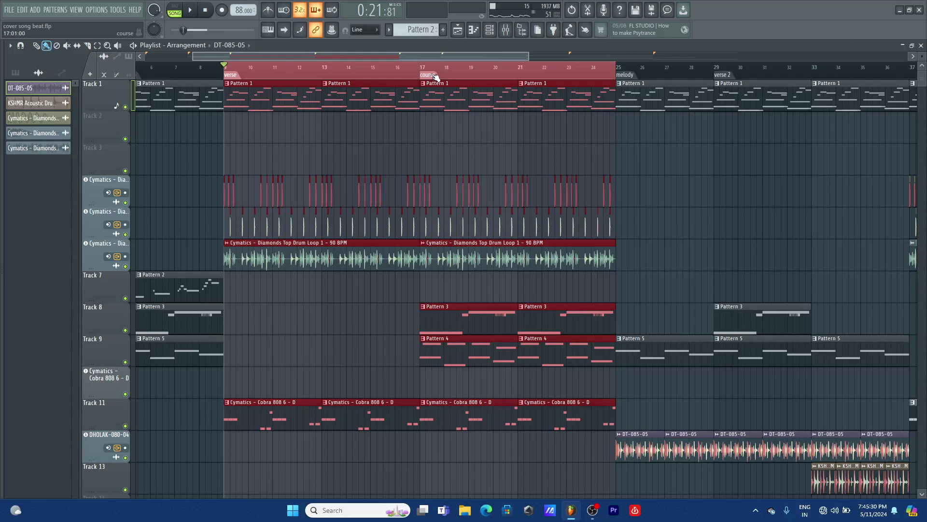
- Solo the Cymatics Diamonds Kick track and play it from the verse with its mixer track showing to check its level
{"action": "right_click", "coordinate": [126, 203]}
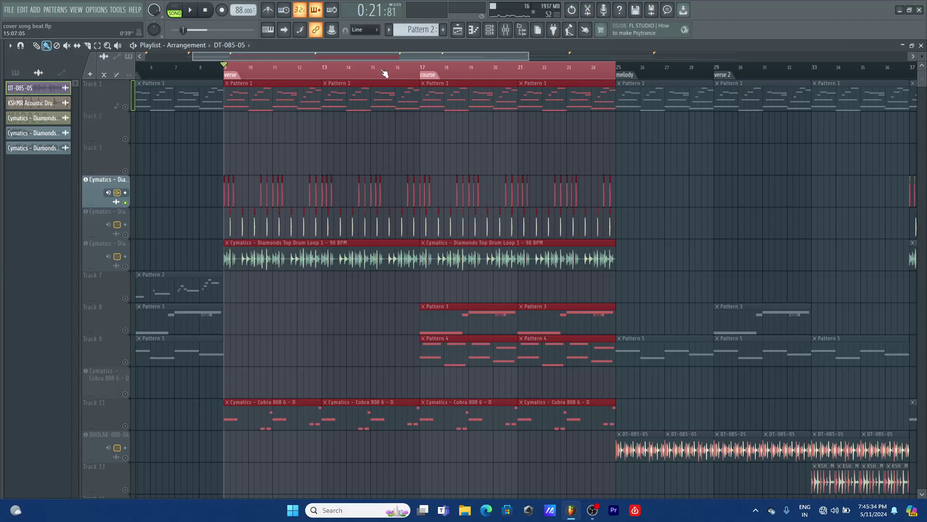
{"action": "left_click_drag", "start_coordinate": [384, 73], "coordinate": [318, 48]}
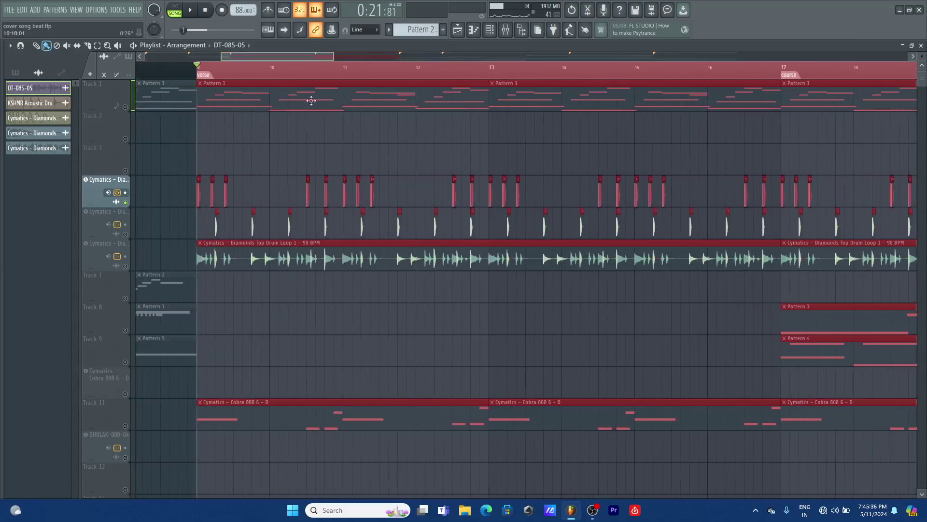
{"action": "double_click", "coordinate": [230, 195]}
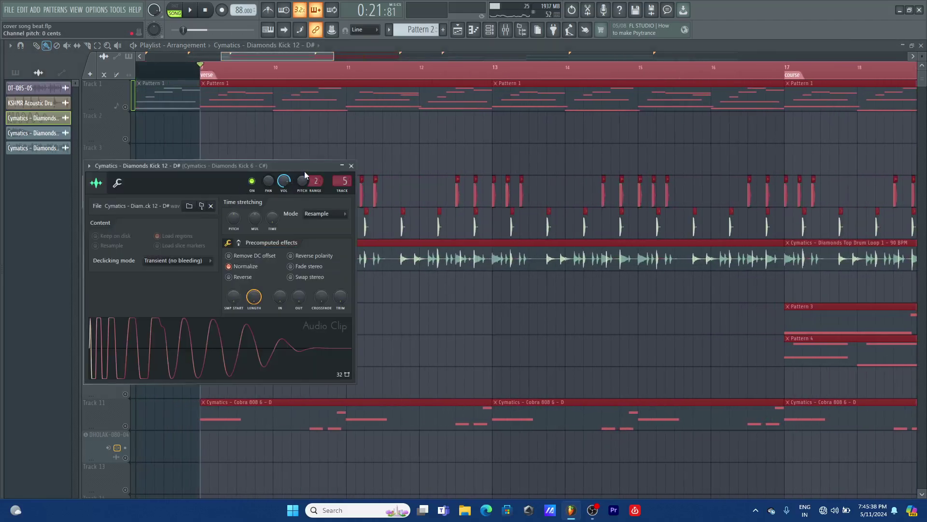
{"action": "left_click_drag", "start_coordinate": [304, 171], "coordinate": [367, 141]}
{"action": "key", "text": "F9"}
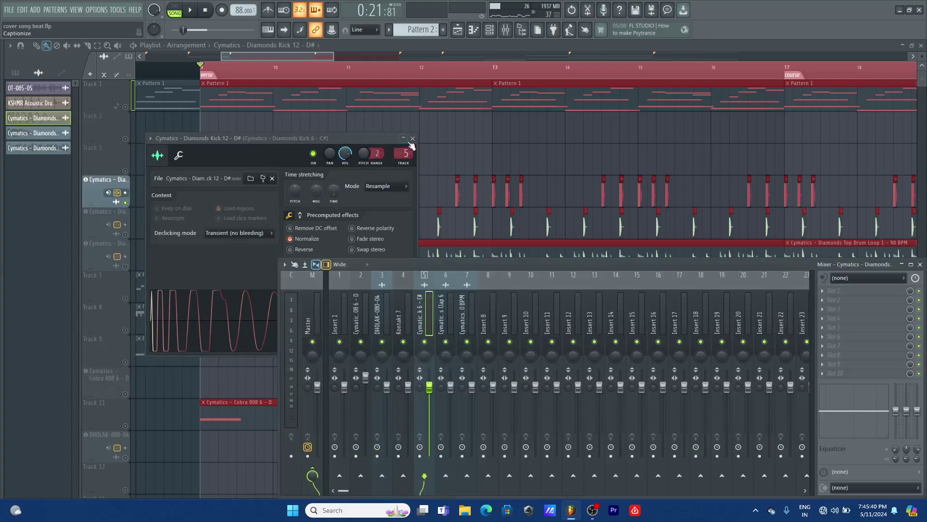
{"action": "left_click", "coordinate": [412, 139]}
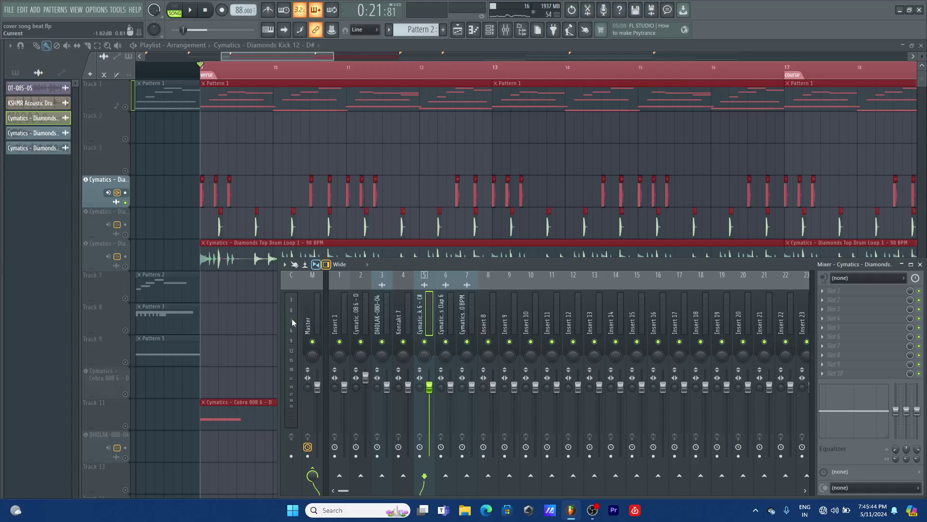
{"action": "key", "text": "space"}
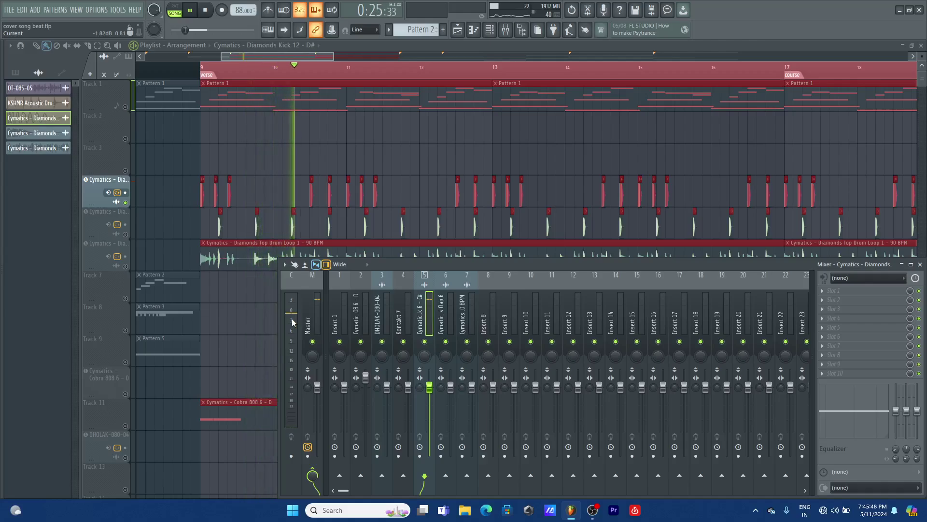
{"action": "key", "text": "space"}
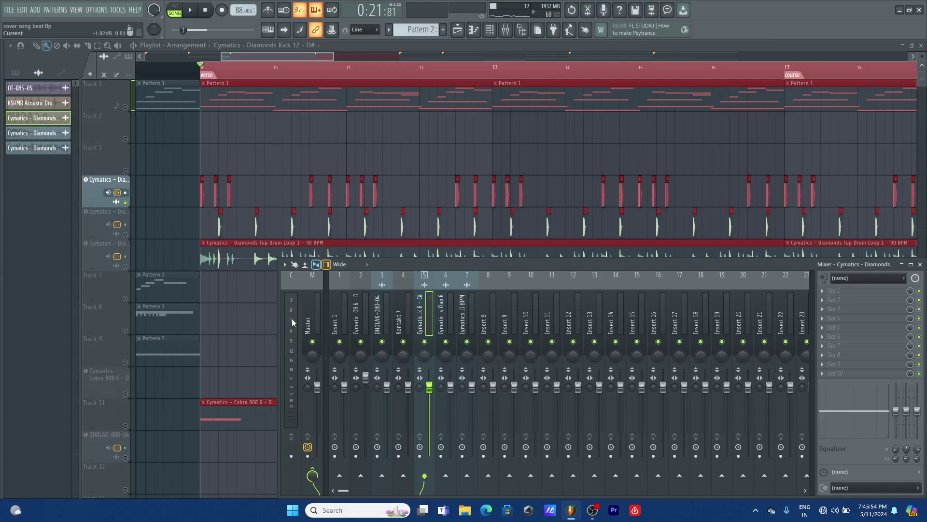
- Open the channel settings of the Cymatics Diamonds Kick clip with its mixer track, keeping the settings window clear of the kick's fader
{"action": "left_click", "coordinate": [230, 196]}
{"action": "double_click", "coordinate": [229, 193]}
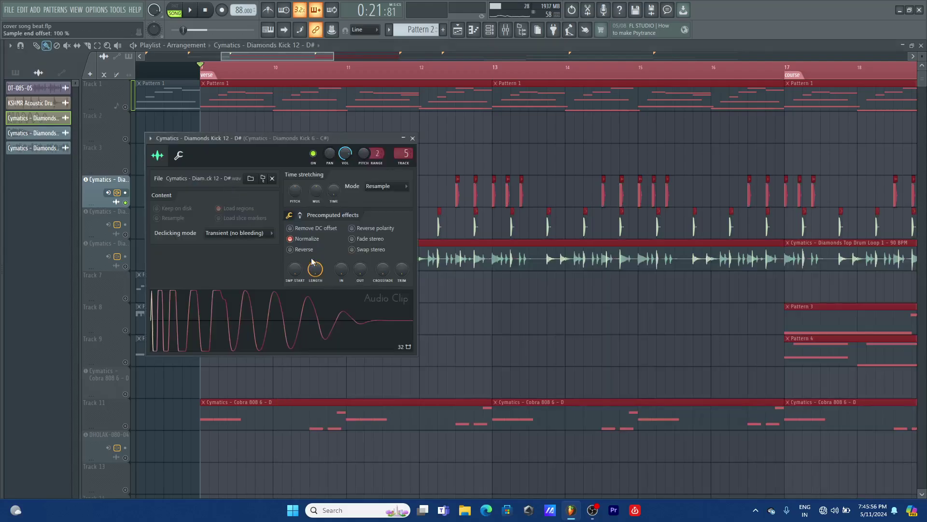
{"action": "double_click", "coordinate": [435, 146]}
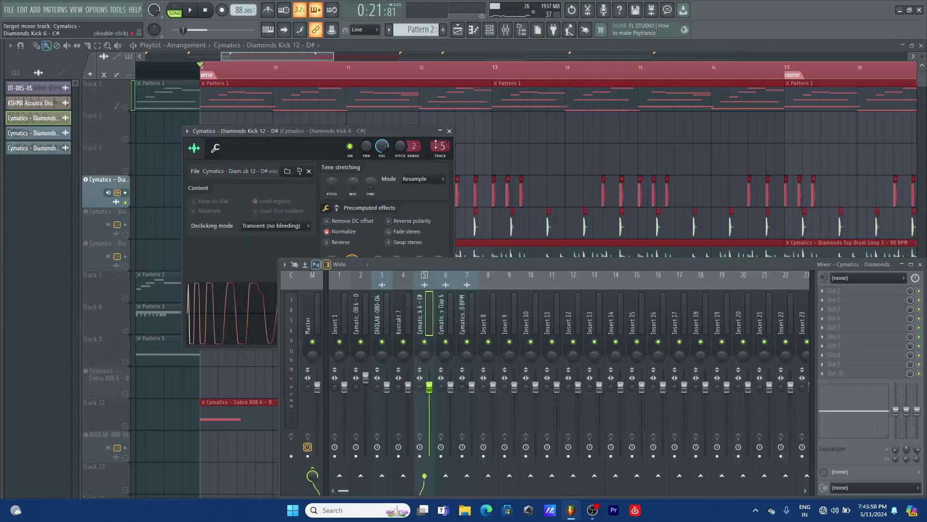
{"action": "left_click_drag", "start_coordinate": [411, 129], "coordinate": [756, 118]}
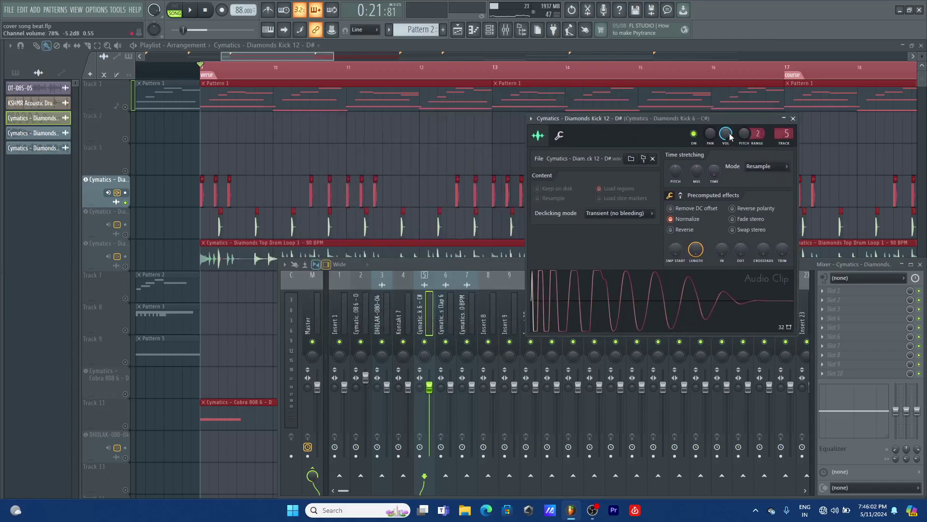
- Try lowering the kick channel's volume to 17% and reset it to the default
{"action": "left_click_drag", "start_coordinate": [728, 135], "coordinate": [728, 189]}
{"action": "mouse_move", "coordinate": [726, 138]}
{"action": "left_mouse_down"}
{"action": "mouse_move", "coordinate": [727, 124]}
{"action": "mouse_move", "coordinate": [726, 154]}
{"action": "left_mouse_up"}
{"action": "right_click", "coordinate": [725, 137]}
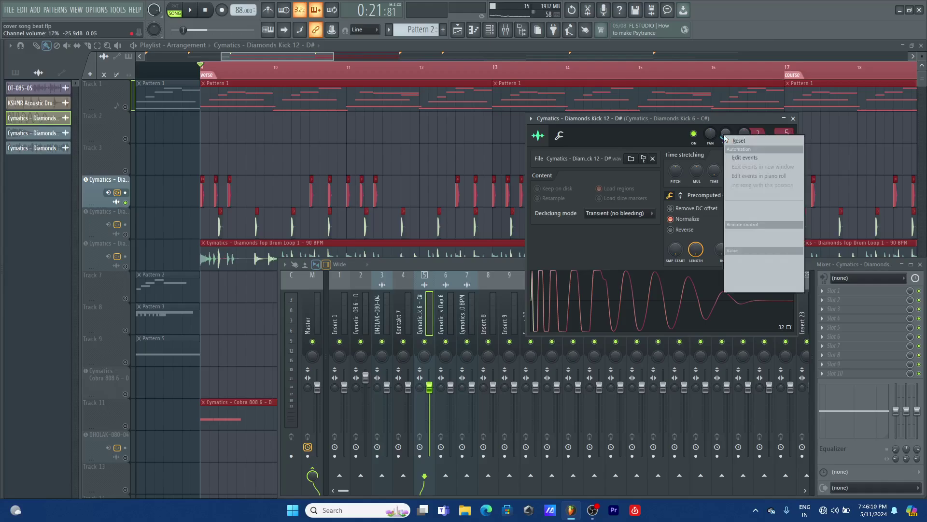
{"action": "left_click", "coordinate": [729, 140]}
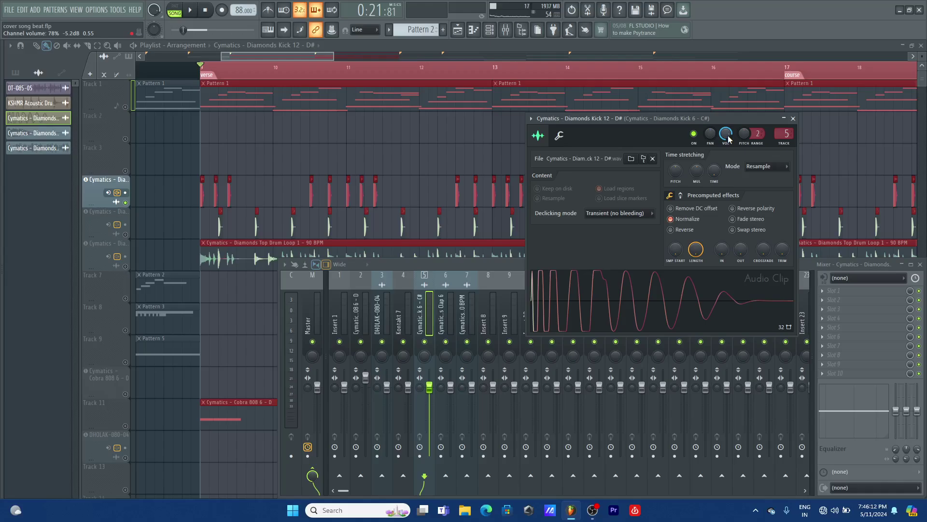
- Set the kick channel's volume to 45% while the verse plays, and close its settings and the mixer
{"action": "left_click_drag", "start_coordinate": [687, 120], "coordinate": [669, 113]}
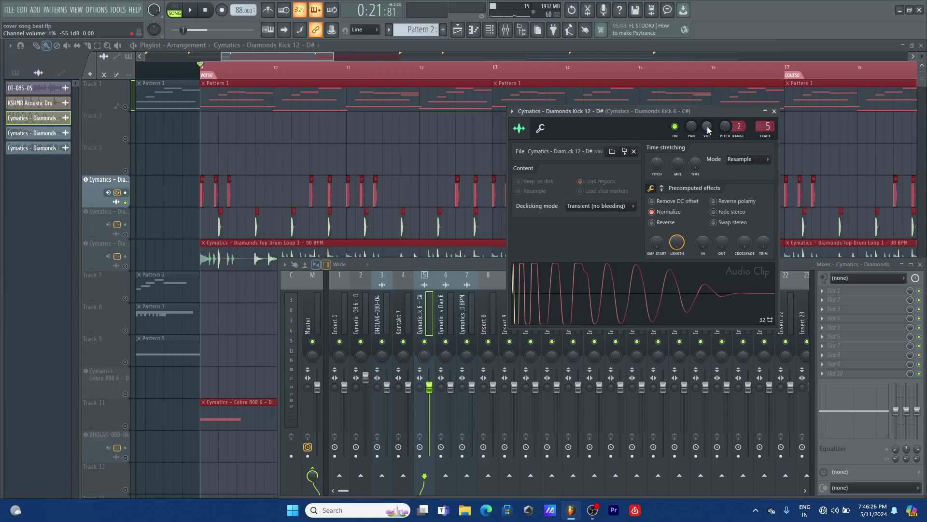
{"action": "key", "text": "space"}
{"action": "left_click_drag", "start_coordinate": [708, 130], "coordinate": [707, 105]}
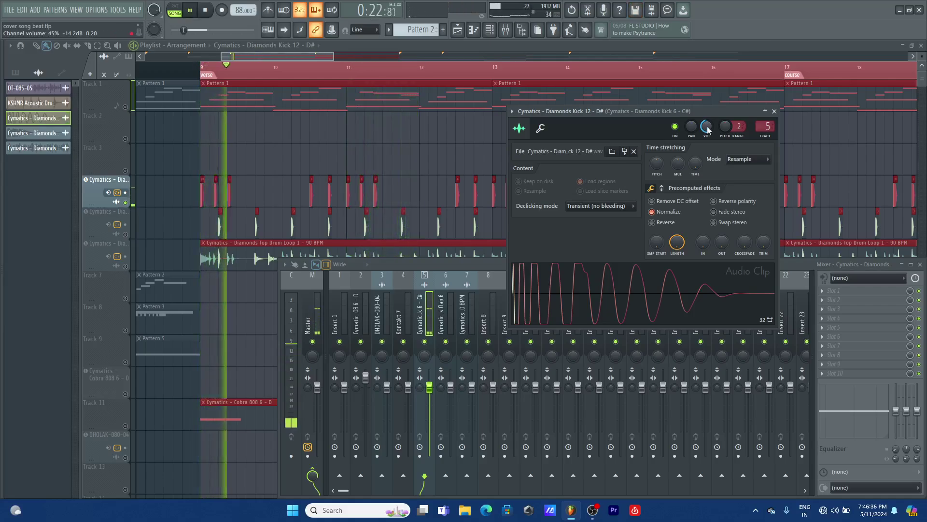
{"action": "key", "text": "space"}
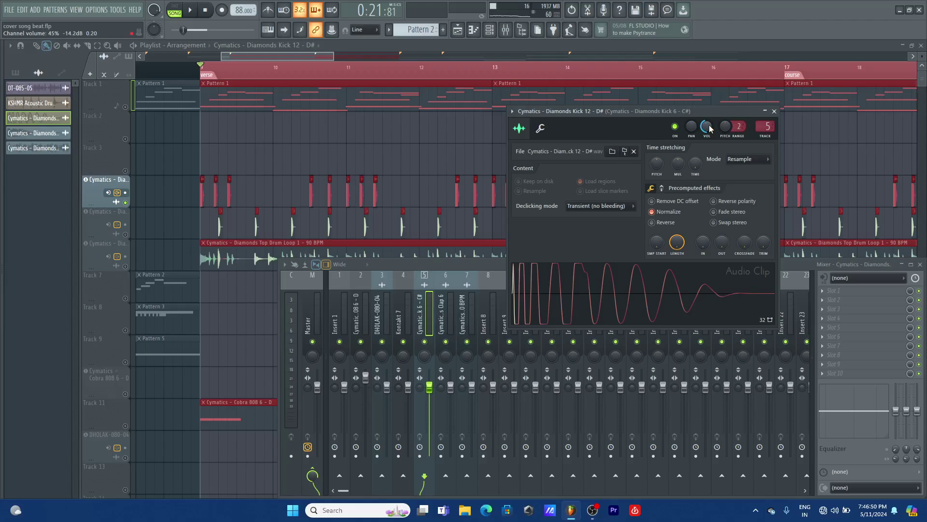
{"action": "left_click", "coordinate": [775, 112]}
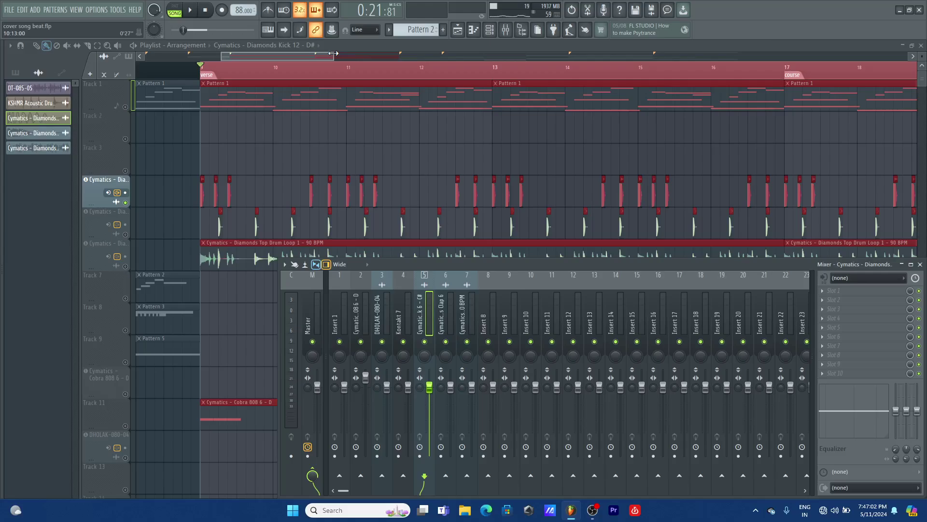
{"action": "key", "text": "F9"}
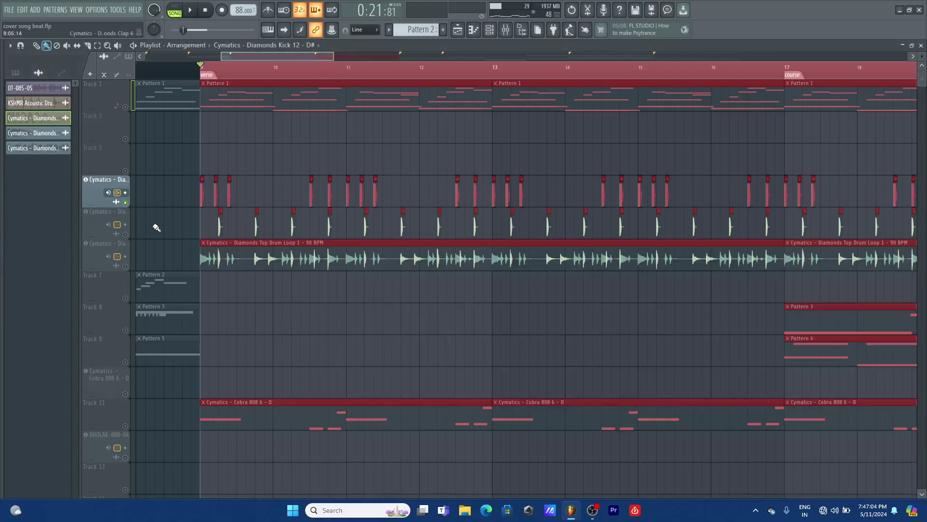
- Unmute the Cymatics Diamonds Clap track and open its clip's channel settings, keeping the settings window clear of the track headers
{"action": "left_click", "coordinate": [125, 235]}
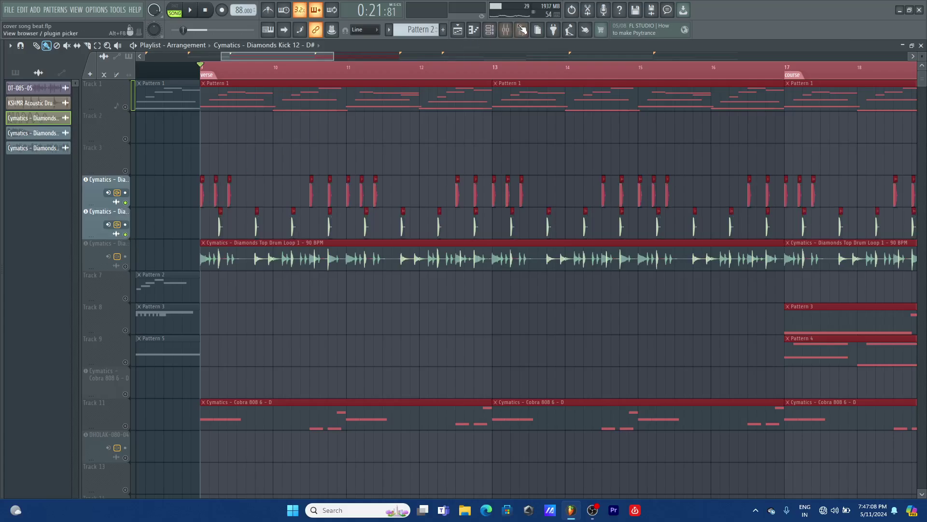
{"action": "left_click", "coordinate": [490, 30]}
{"action": "left_click", "coordinate": [555, 116]}
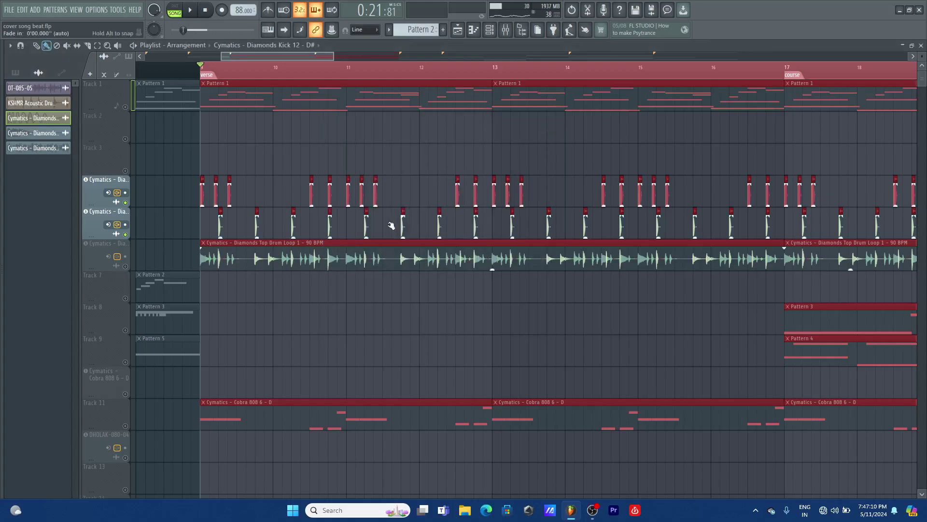
{"action": "double_click", "coordinate": [365, 230]}
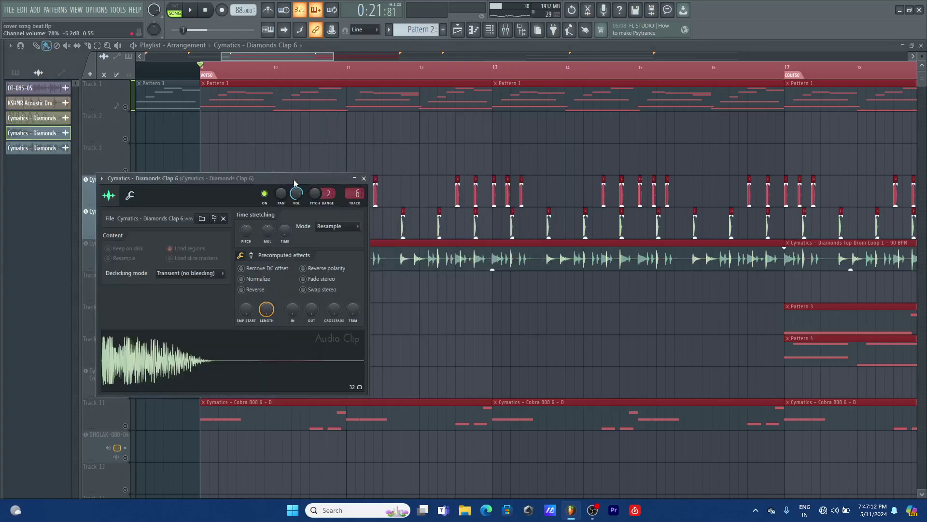
{"action": "left_click_drag", "start_coordinate": [294, 179], "coordinate": [655, 222]}
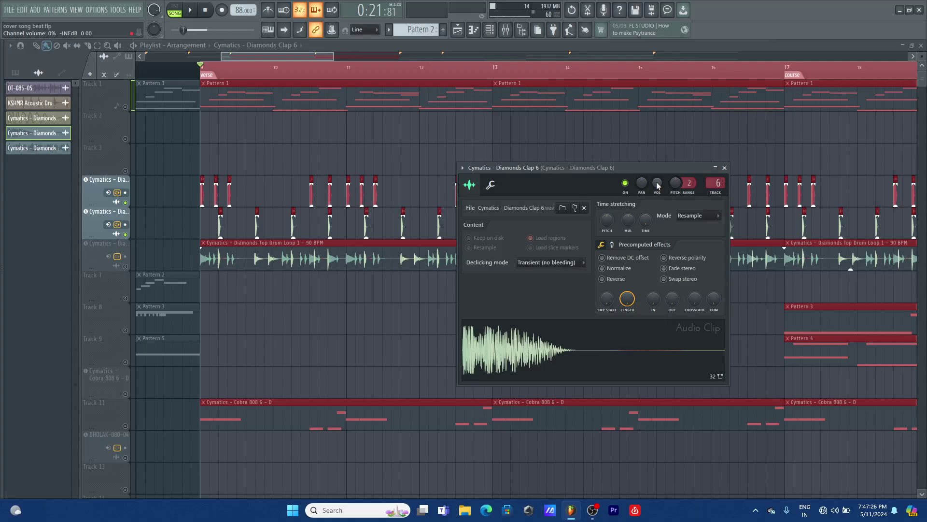
- Raise the Diamonds Clap 6 channel's volume from zero to balance it with the kick, replaying the verse start, and close its settings
{"action": "key", "text": "space"}
{"action": "left_click_drag", "start_coordinate": [657, 186], "coordinate": [657, 157]}
{"action": "key", "text": "space"}
{"action": "key", "text": "space"}
{"action": "key", "text": "space"}
{"action": "key", "text": "space"}
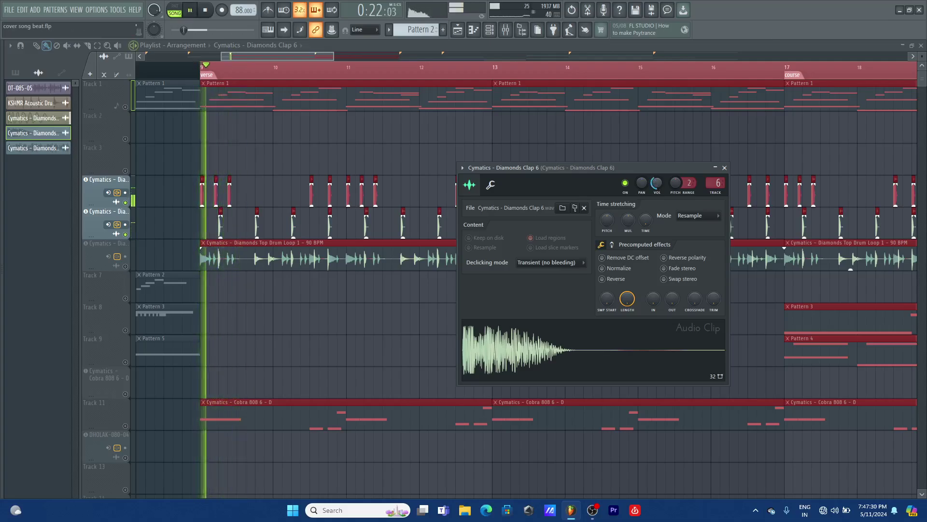
{"action": "key", "text": "space"}
{"action": "key", "text": "space"}
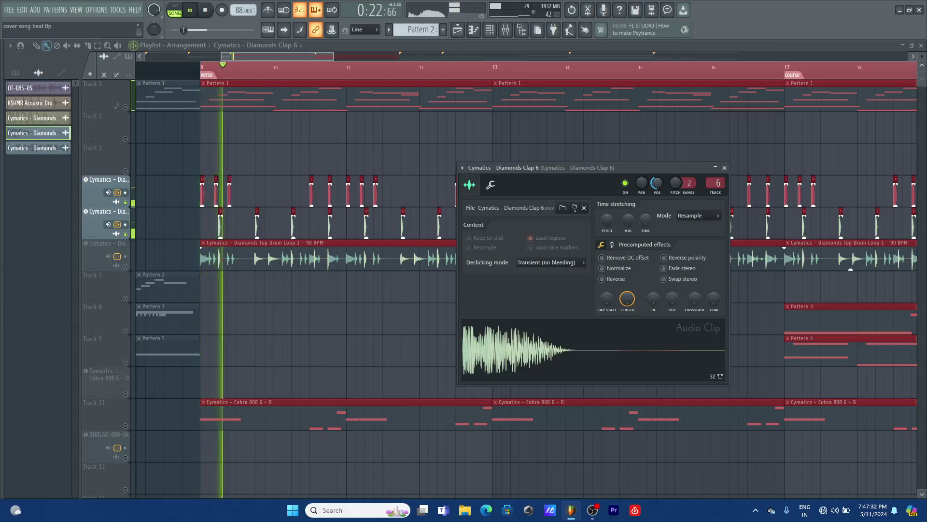
{"action": "key", "text": "space"}
{"action": "key", "text": "space"}
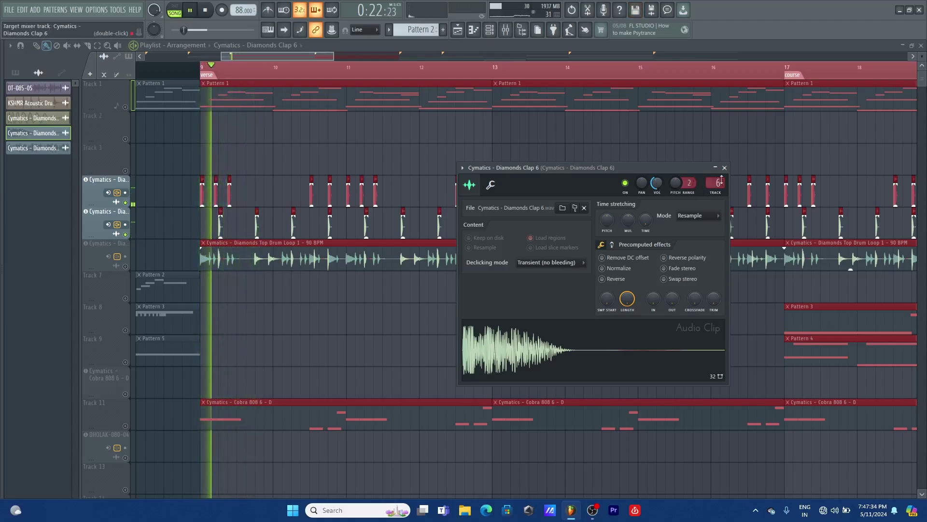
{"action": "left_click", "coordinate": [724, 167]}
{"action": "key", "text": "space"}
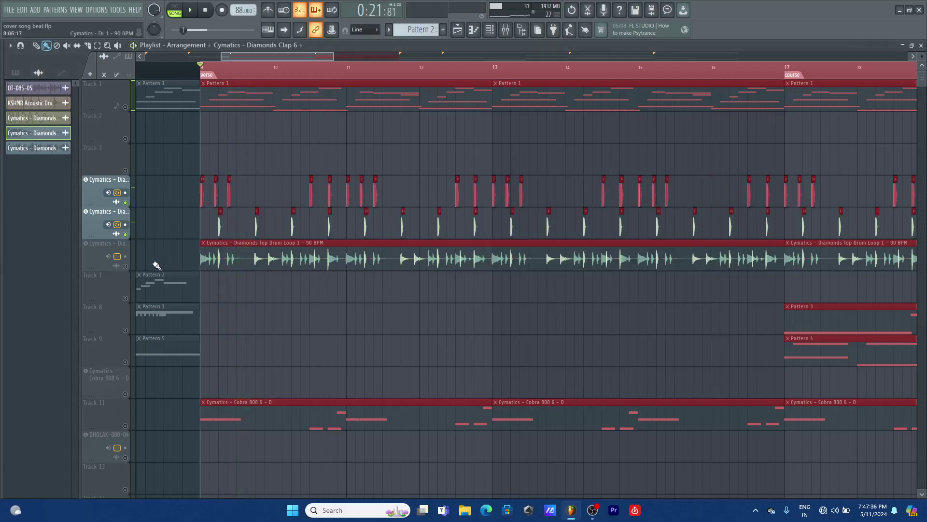
- Unmute the Diamonds Top Drum Loop track and open its clip's channel settings, keeping the window clear of the track headers
{"action": "left_click", "coordinate": [126, 265]}
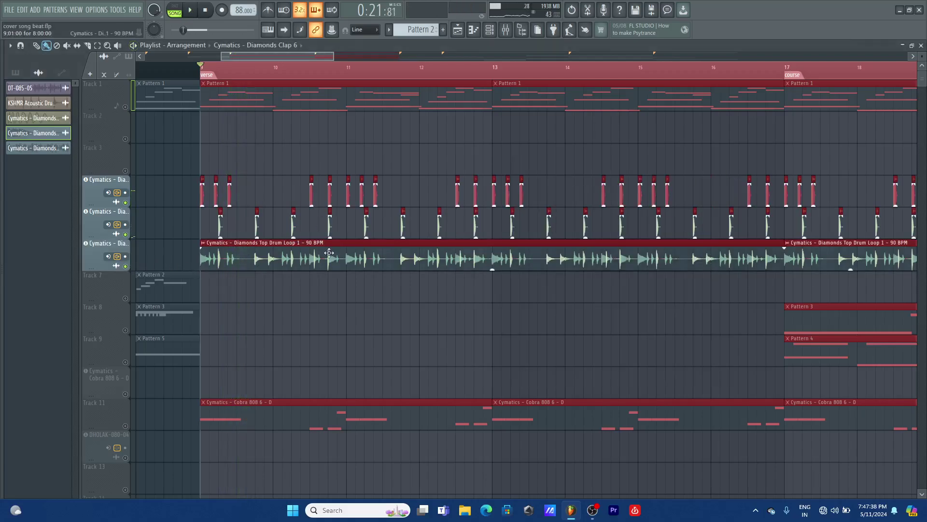
{"action": "double_click", "coordinate": [342, 258]}
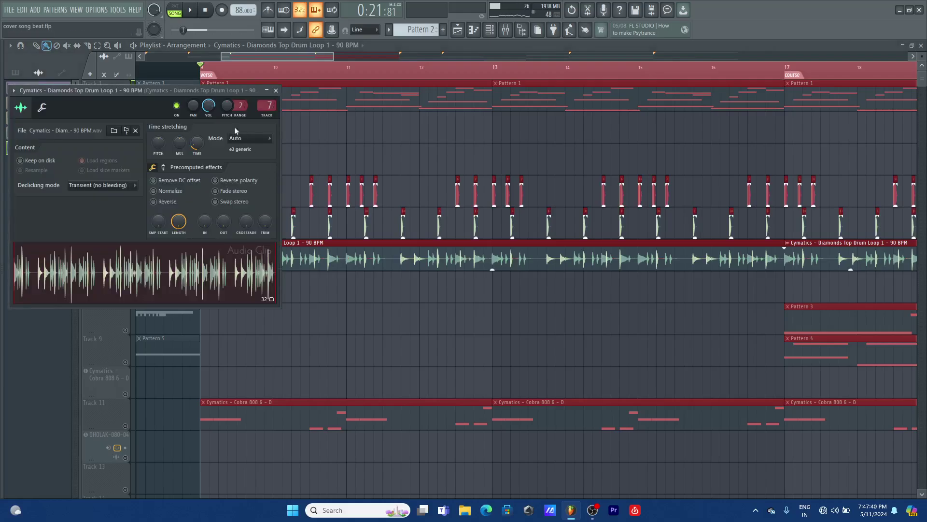
{"action": "left_click_drag", "start_coordinate": [212, 89], "coordinate": [683, 193]}
- Set the Top Drum Loop channel's volume to 28% while replaying the verse with kick and clap, and close its settings
{"action": "key", "text": "space"}
{"action": "key", "text": "space"}
{"action": "key", "text": "space"}
{"action": "key", "text": "space"}
{"action": "key", "text": "space"}
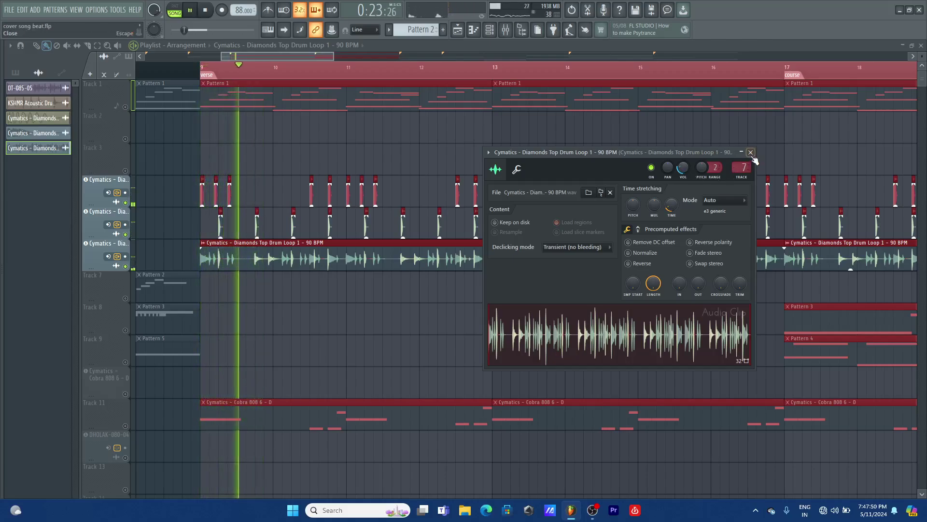
{"action": "key", "text": "space"}
{"action": "left_click", "coordinate": [719, 200]}
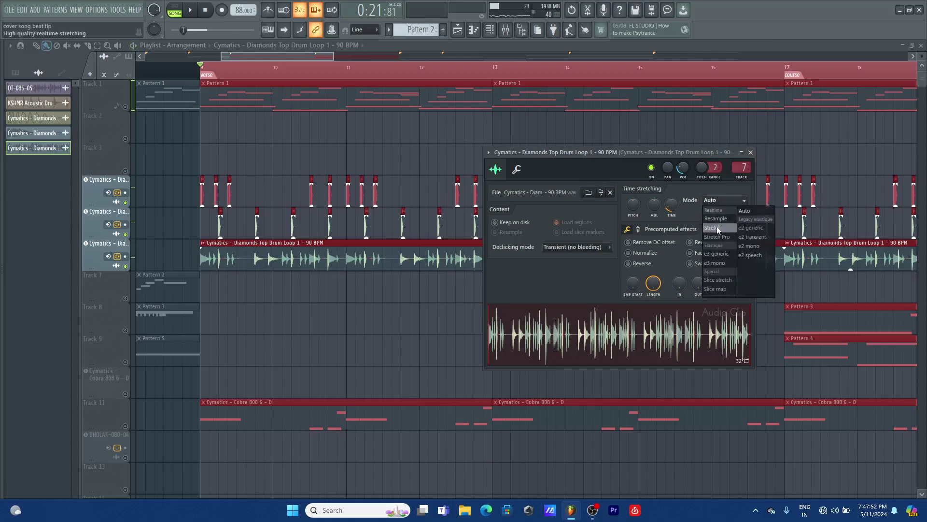
{"action": "left_click", "coordinate": [672, 152]}
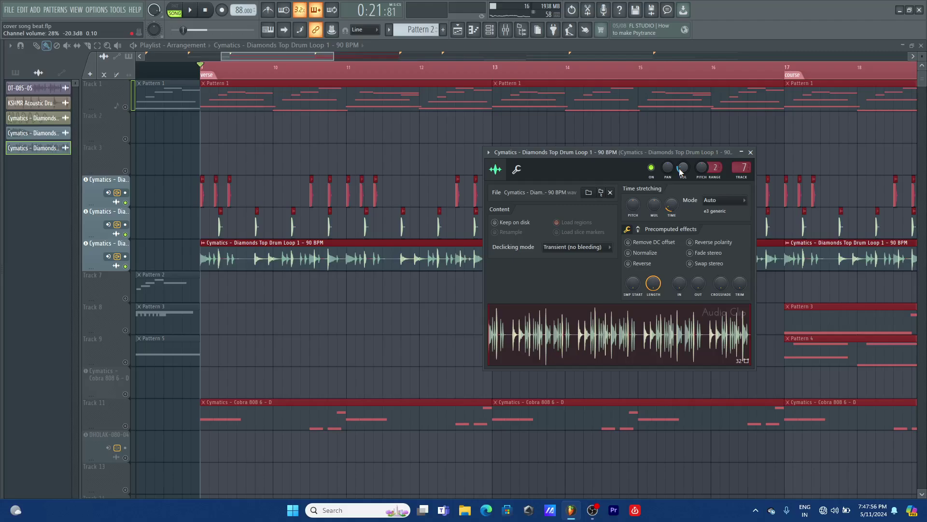
{"action": "left_click", "coordinate": [751, 152]}
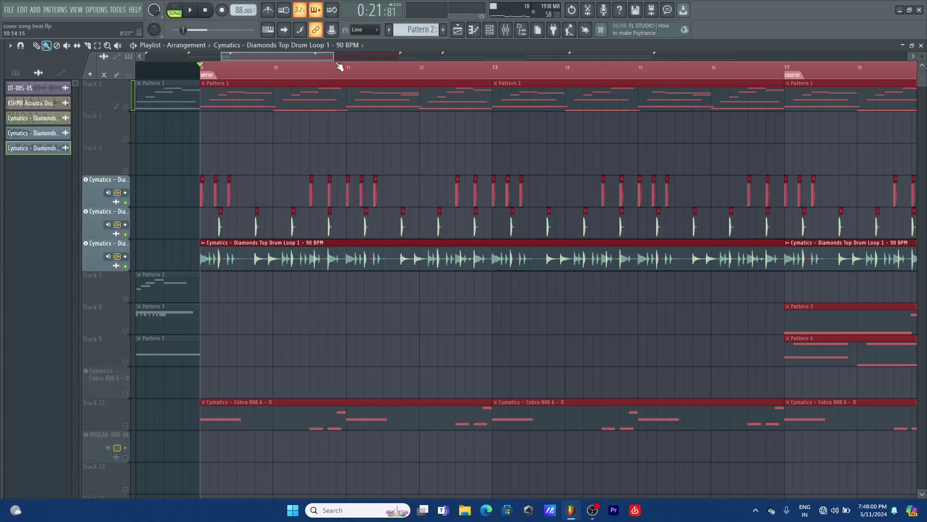
- Unmute Track 1 with the Pattern 1 clips and play the verse to hear it against the drums
{"action": "left_click_drag", "start_coordinate": [333, 56], "coordinate": [577, 57]}
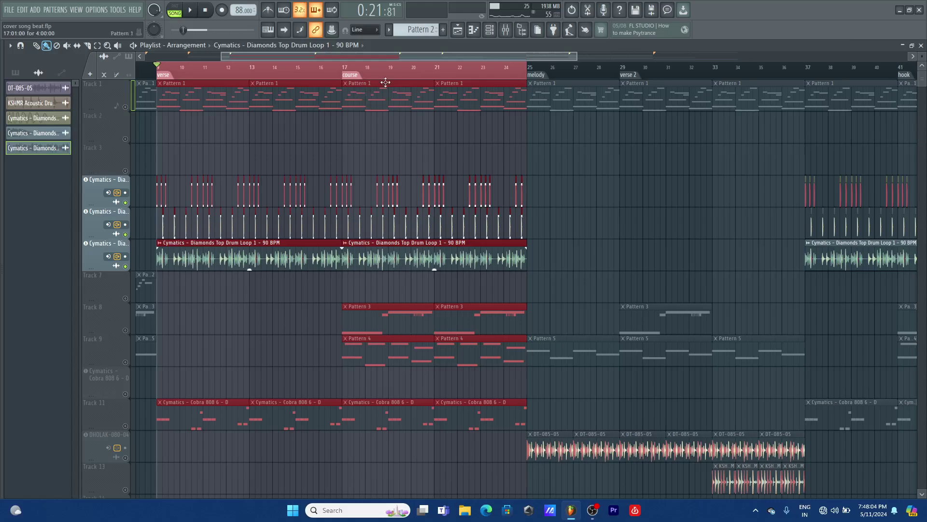
{"action": "left_click", "coordinate": [126, 107]}
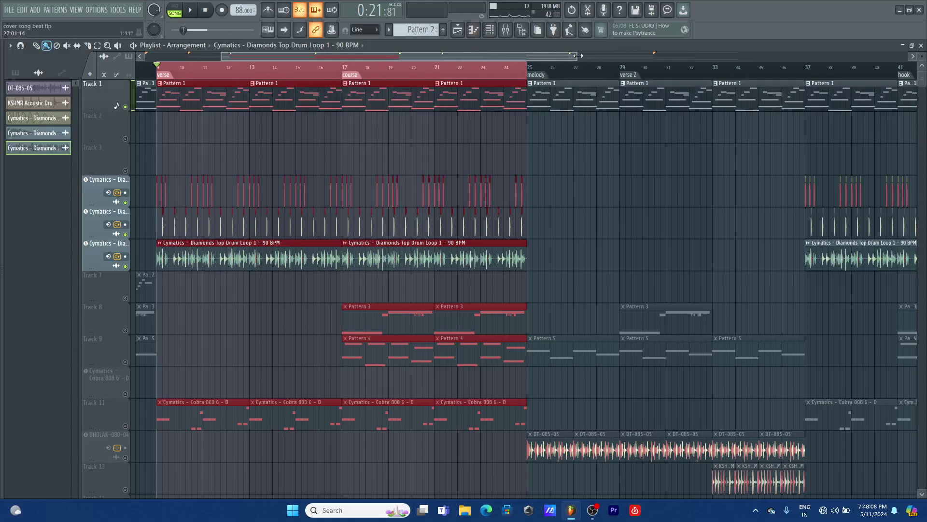
{"action": "left_click_drag", "start_coordinate": [578, 56], "coordinate": [507, 57]}
{"action": "key", "text": "space"}
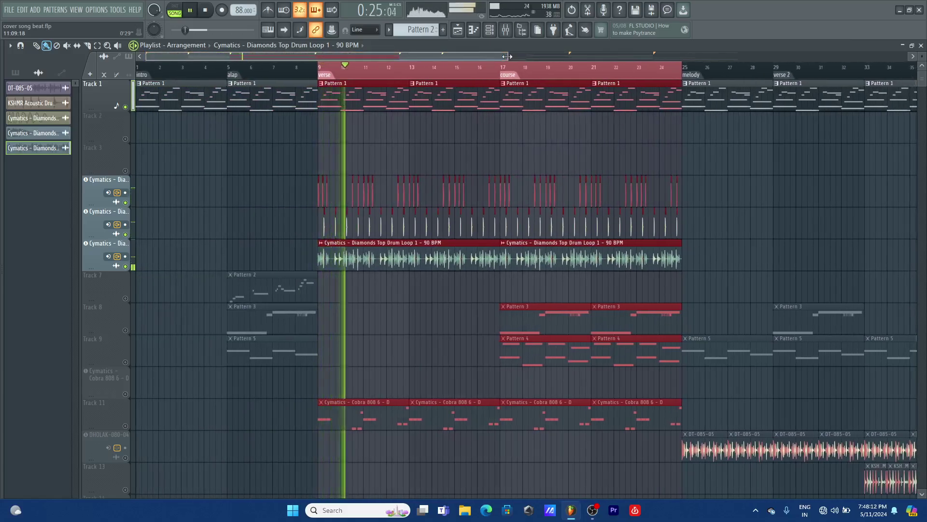
{"action": "key", "text": "space"}
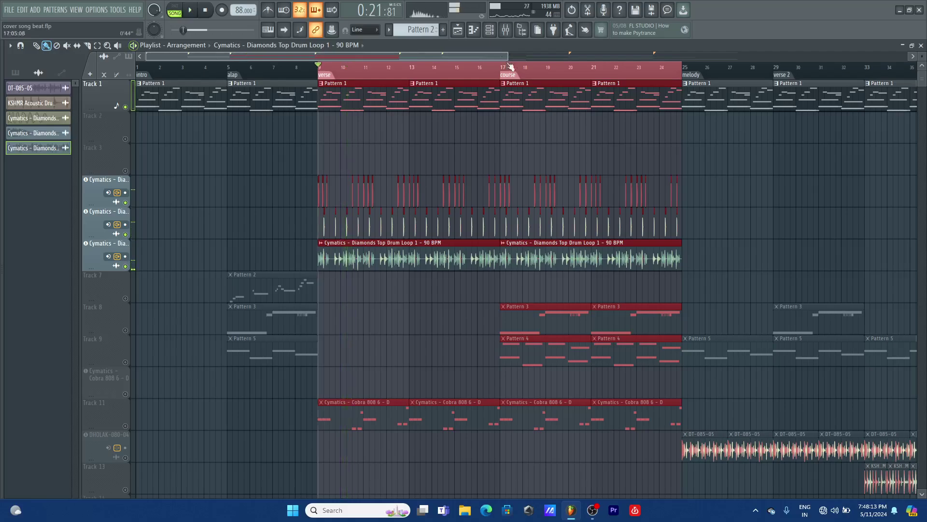
- Open the channel rack on Pattern 1, turn the FL Keys volume down to 0% and mute Kontakt 7
{"action": "left_click", "coordinate": [493, 30]}
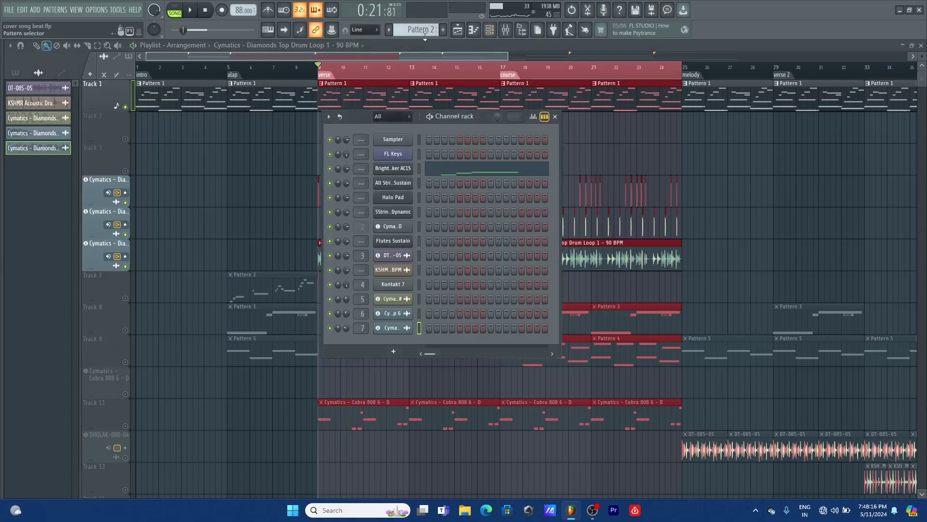
{"action": "scroll", "coordinate": [425, 35], "scroll_direction": "up", "scroll_amount": 1}
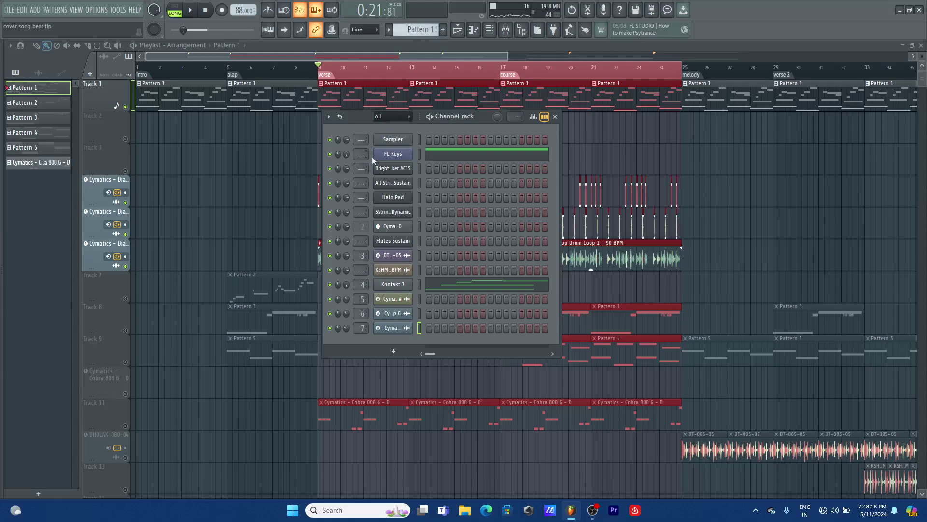
{"action": "left_click_drag", "start_coordinate": [451, 121], "coordinate": [449, 120]}
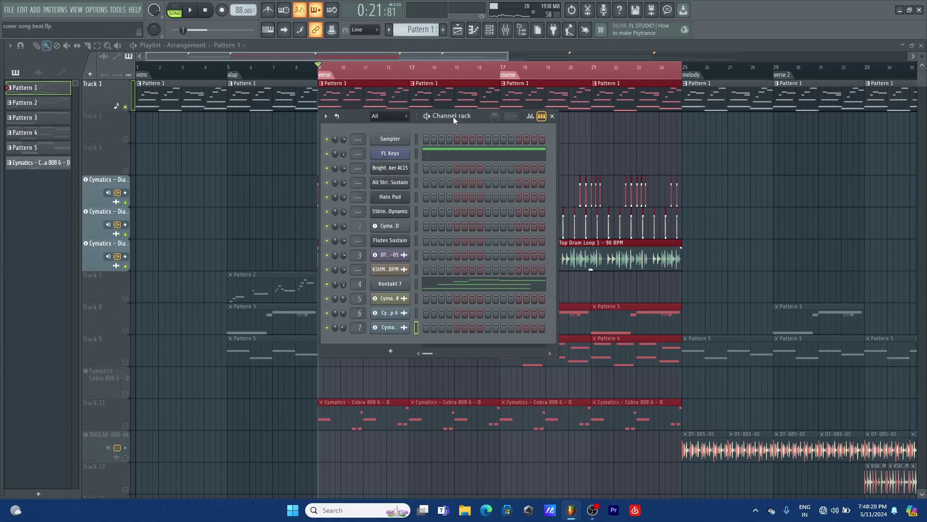
{"action": "mouse_move", "coordinate": [345, 157]}
{"action": "left_mouse_down"}
{"action": "mouse_move", "coordinate": [345, 167]}
{"action": "mouse_move", "coordinate": [348, 160]}
{"action": "left_mouse_up"}
{"action": "right_click", "coordinate": [344, 156]}
{"action": "left_click", "coordinate": [329, 285]}
{"action": "left_click_drag", "start_coordinate": [437, 119], "coordinate": [490, 142]}
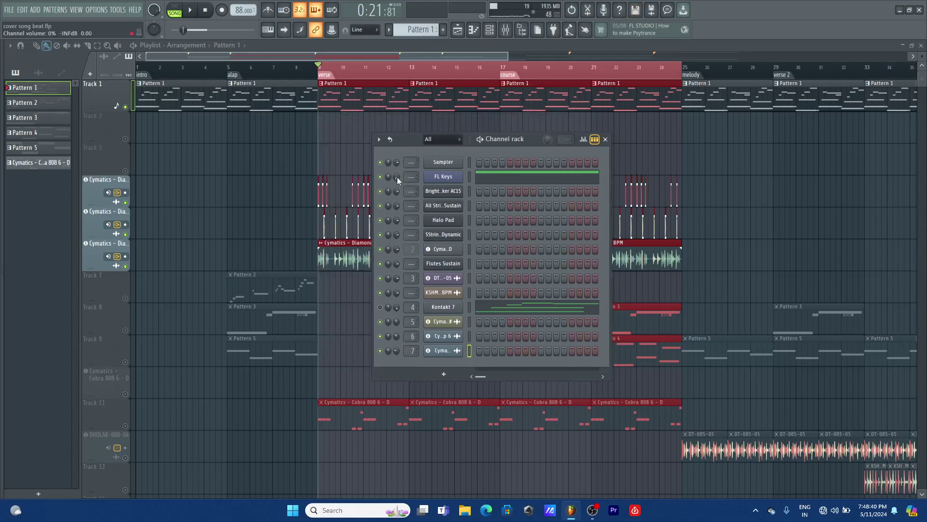
- Raise the FL Keys channel's volume to 33% while replaying the verse with the drums
{"action": "key", "text": "space"}
{"action": "scroll", "coordinate": [397, 177], "scroll_direction": "up", "scroll_amount": 2}
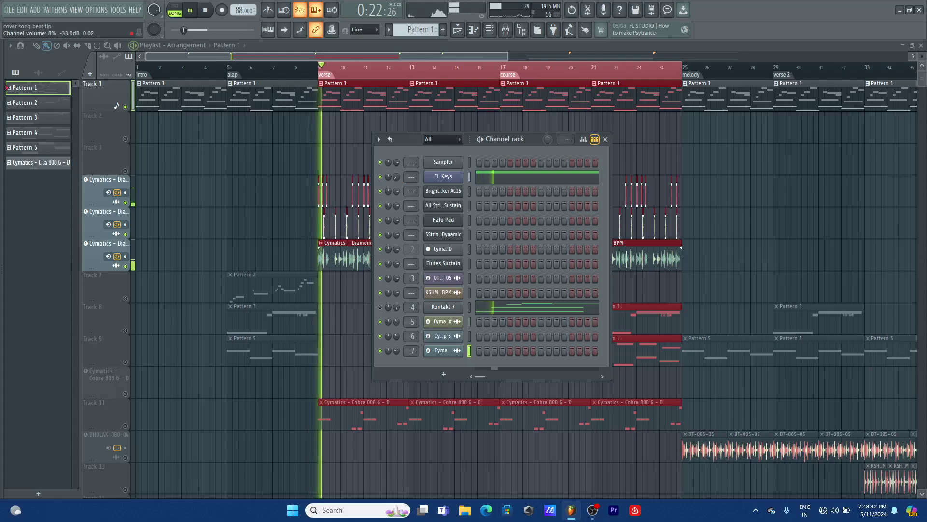
{"action": "key", "text": "space"}
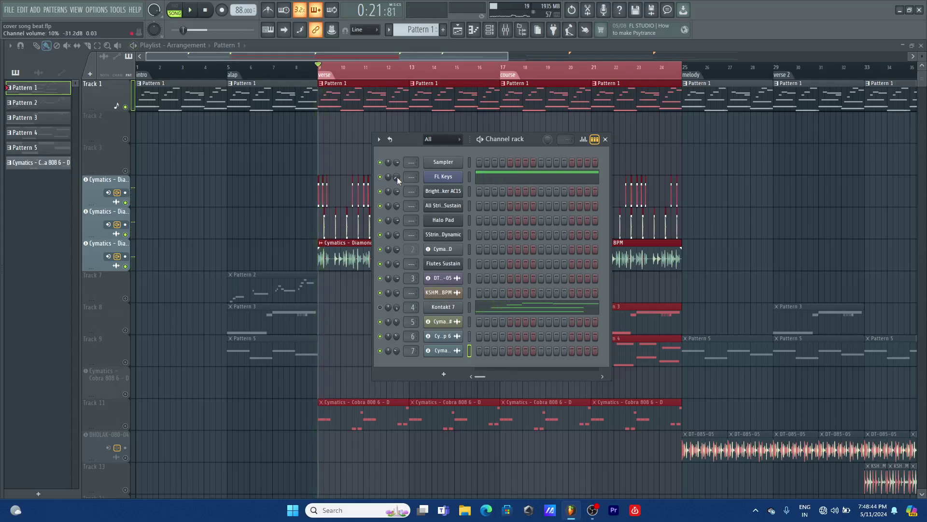
{"action": "key", "text": "space"}
{"action": "scroll", "coordinate": [397, 177], "scroll_direction": "up", "scroll_amount": 3}
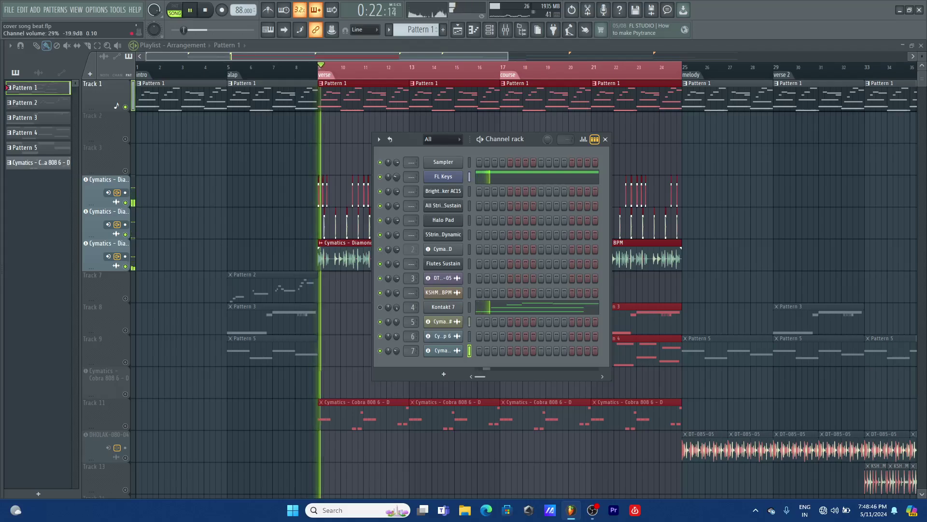
{"action": "scroll", "coordinate": [397, 176], "scroll_direction": "up", "scroll_amount": 1}
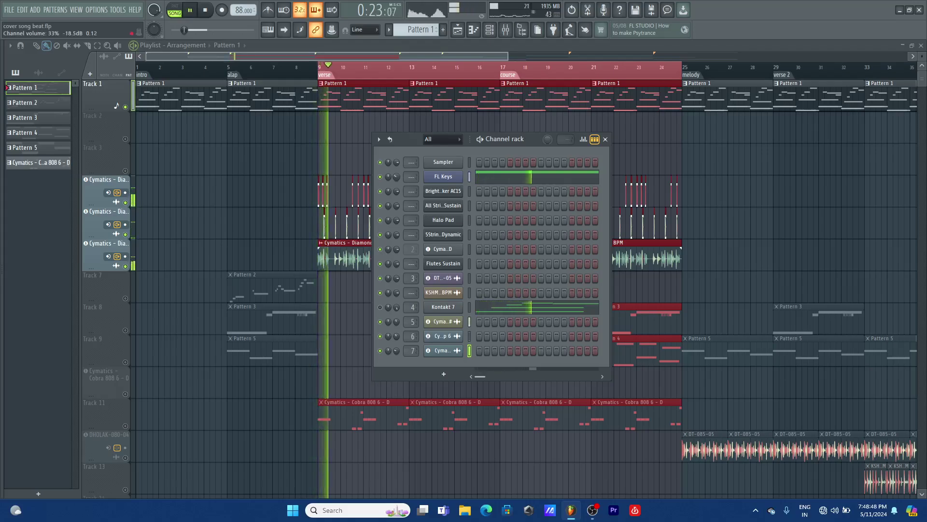
{"action": "key", "text": "space"}
{"action": "key", "text": "space"}
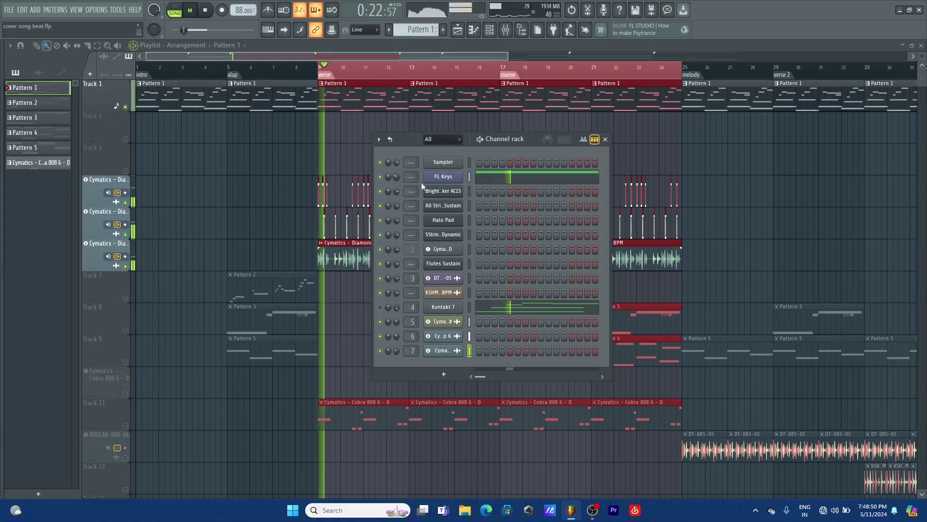
{"action": "key", "text": "space"}
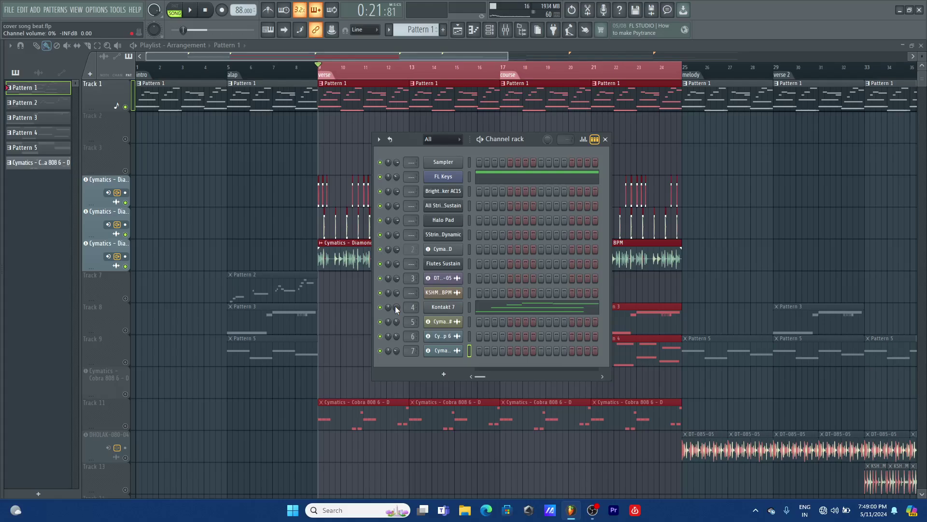
- Raise the Kontakt 7 channel's volume from zero to 34% while replaying the verse with FL Keys and the drums
{"action": "key", "text": "space"}
{"action": "mouse_move", "coordinate": [395, 306]}
{"action": "left_mouse_down"}
{"action": "mouse_move", "coordinate": [395, 289]}
{"action": "mouse_move", "coordinate": [396, 309]}
{"action": "left_mouse_up"}
{"action": "key", "text": "space"}
{"action": "key", "text": "space"}
{"action": "key", "text": "space"}
{"action": "key", "text": "space"}
{"action": "key", "text": "space"}
{"action": "key", "text": "space"}
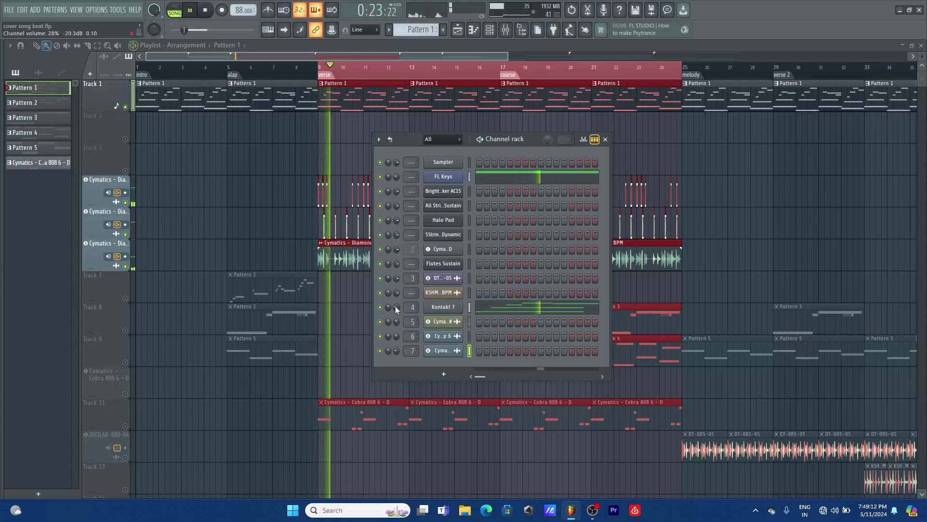
{"action": "key", "text": "space"}
{"action": "key", "text": "space"}
{"action": "left_click_drag", "start_coordinate": [396, 306], "coordinate": [396, 303]}
{"action": "key", "text": "space"}
{"action": "key", "text": "space"}
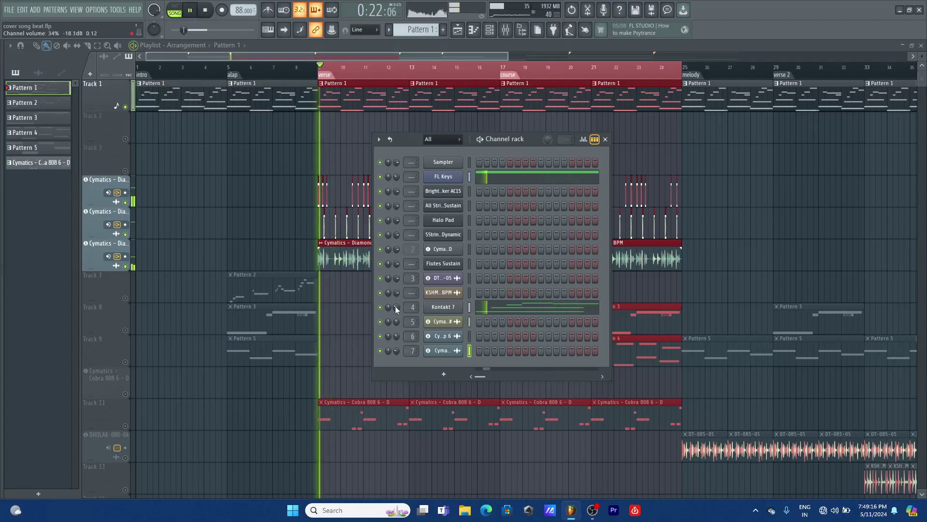
- Stop playback and close the channel rack to return to the full playlist
{"action": "key", "text": "space"}
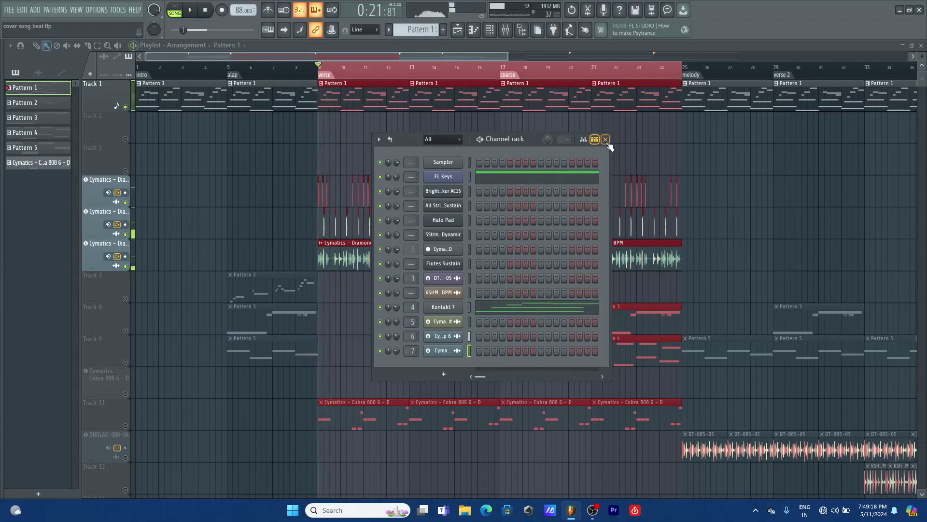
{"action": "left_click", "coordinate": [605, 139]}
{"action": "scroll", "coordinate": [511, 70], "scroll_direction": "down", "scroll_amount": 1}
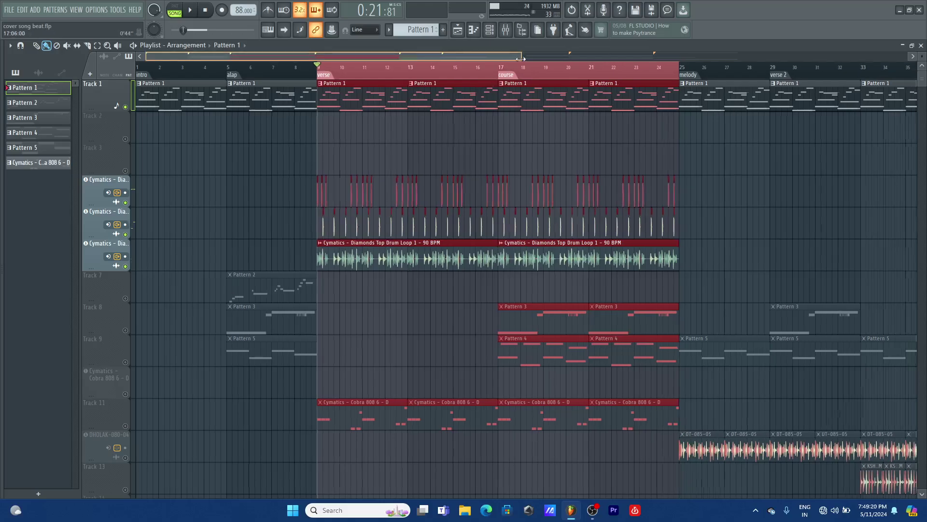
{"action": "left_click", "coordinate": [490, 31]}
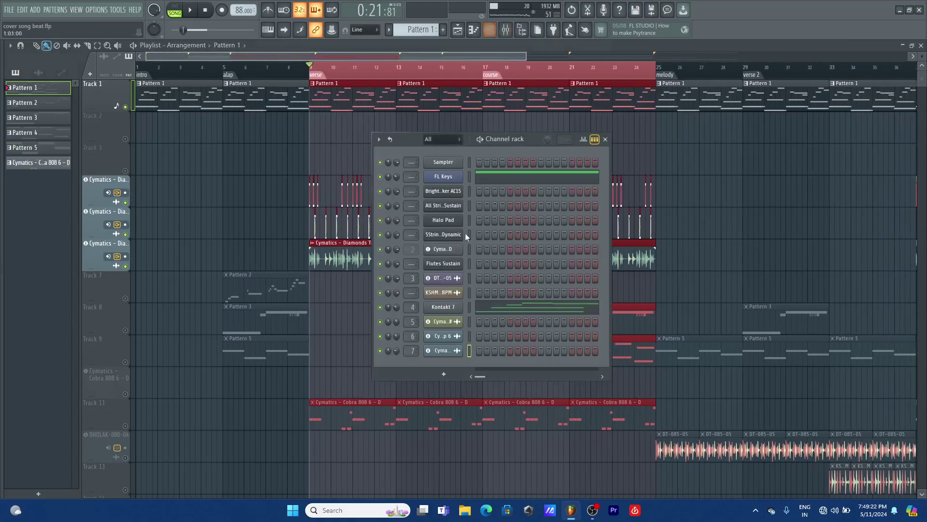
{"action": "left_click", "coordinate": [466, 59]}
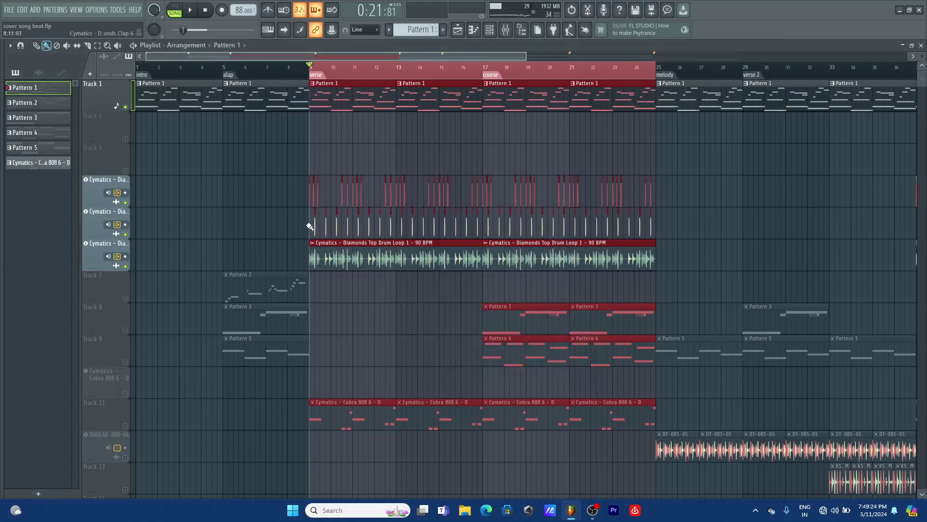
- Unmute Track 8 with the Pattern 3 clips and start playback from the course marker at bar 17
{"action": "scroll", "coordinate": [310, 233], "scroll_direction": "down", "scroll_amount": 2}
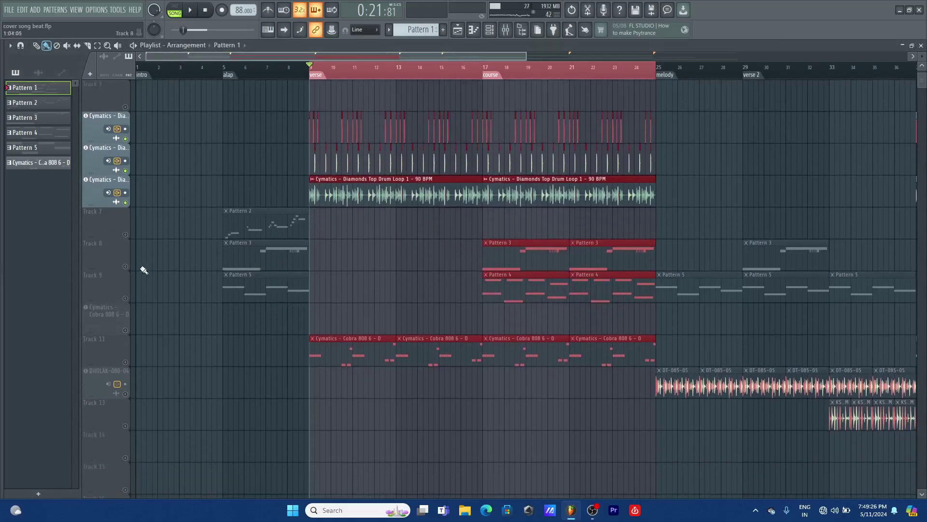
{"action": "left_click", "coordinate": [127, 267]}
{"action": "left_click", "coordinate": [485, 68]}
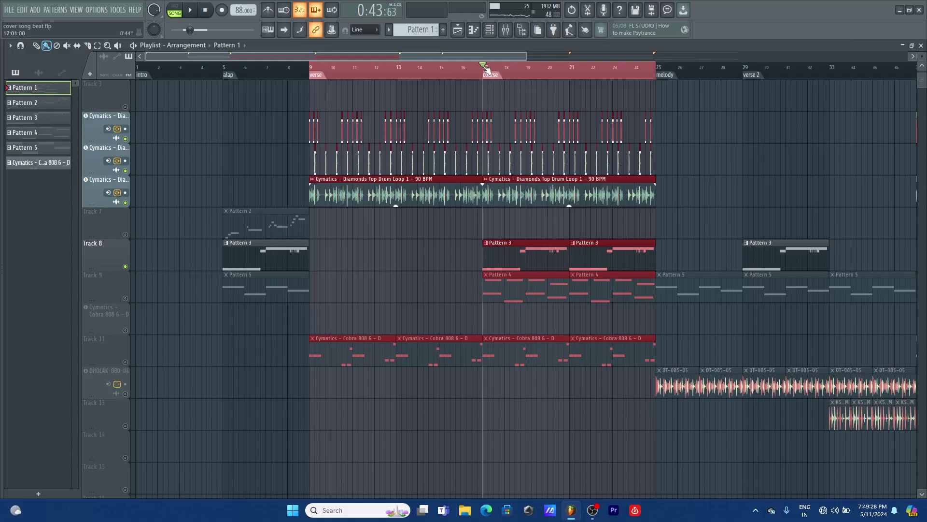
{"action": "key", "text": "space"}
- Switch to Pattern 3, open its All Strings Sustain notes and turn that channel's volume down to 0% in the channel rack
{"action": "left_click", "coordinate": [490, 31]}
{"action": "key", "text": "space"}
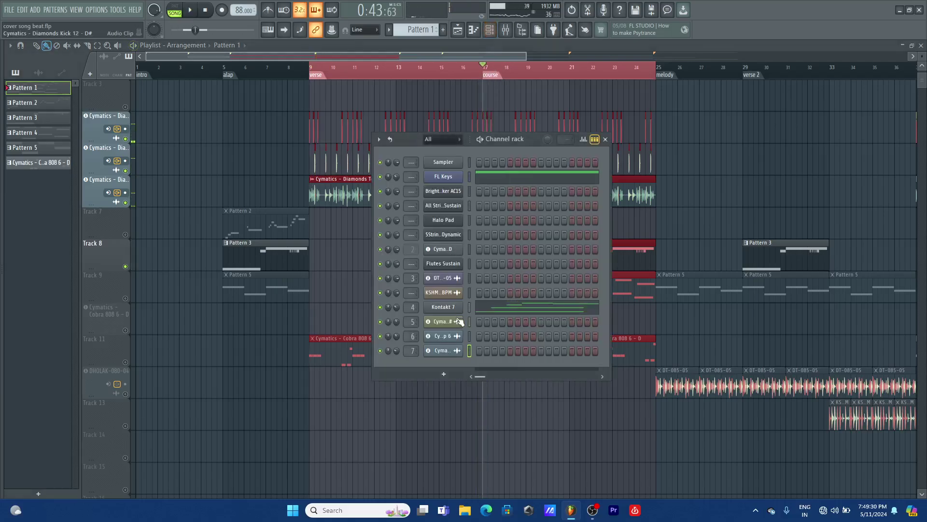
{"action": "scroll", "coordinate": [433, 25], "scroll_direction": "down", "scroll_amount": 1}
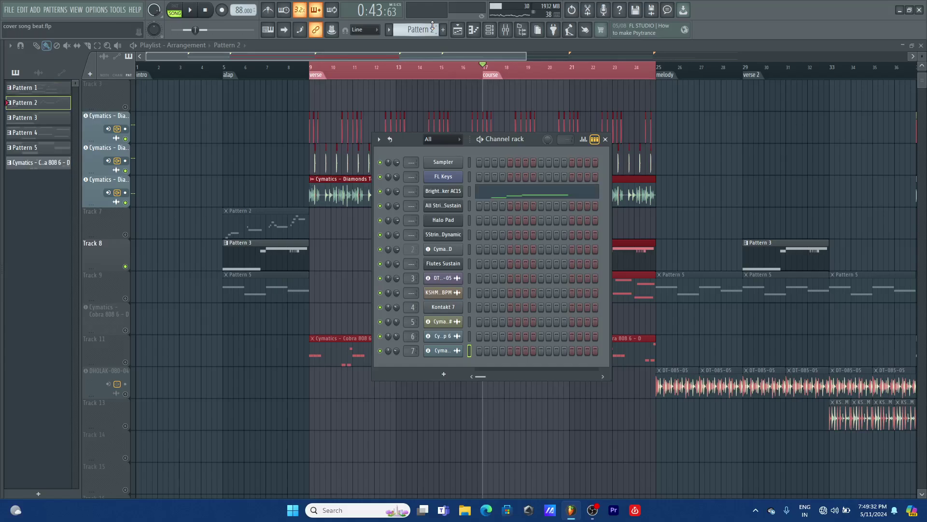
{"action": "key", "text": "F6"}
{"action": "double_click", "coordinate": [504, 262]}
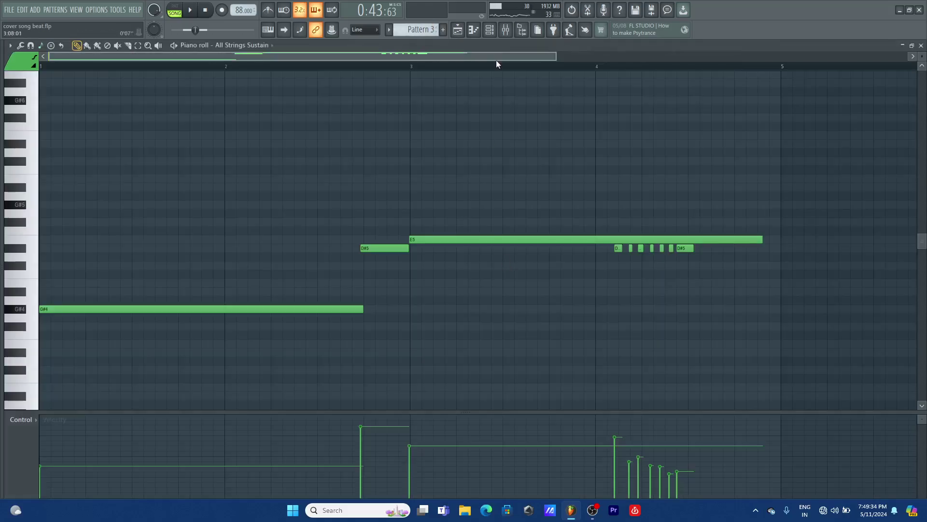
{"action": "left_click", "coordinate": [491, 31]}
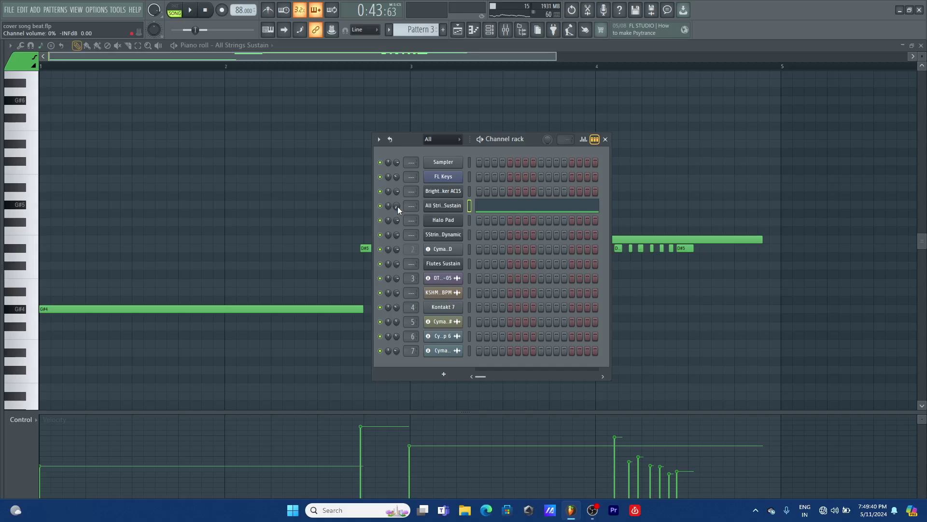
- Raise the All Strings Sustain channel's volume to 23% while playing the course section, and stop playback
{"action": "key", "text": "space"}
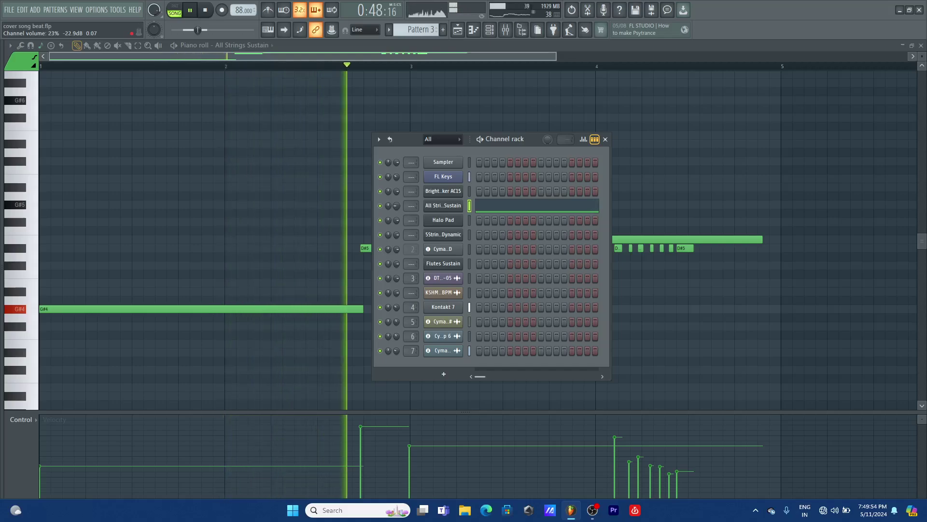
{"action": "left_click", "coordinate": [605, 139]}
{"action": "key", "text": "F6"}
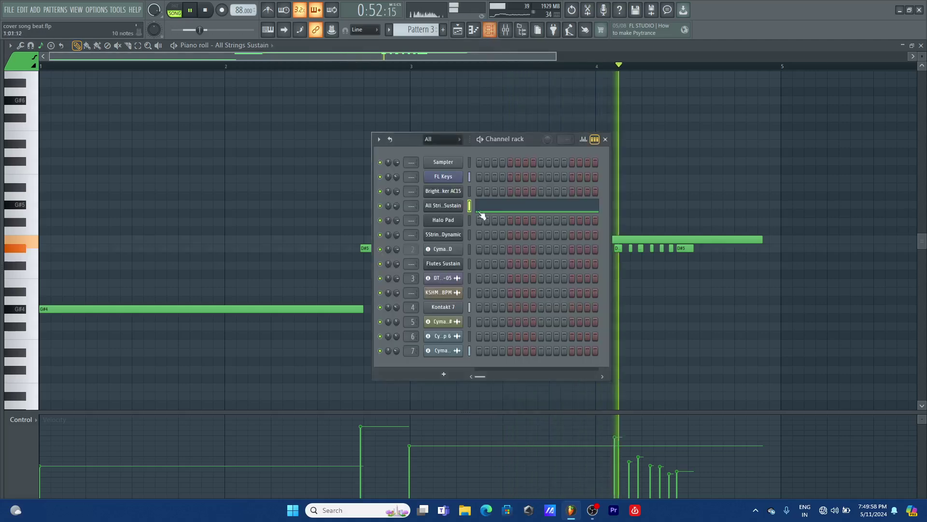
{"action": "key", "text": "space"}
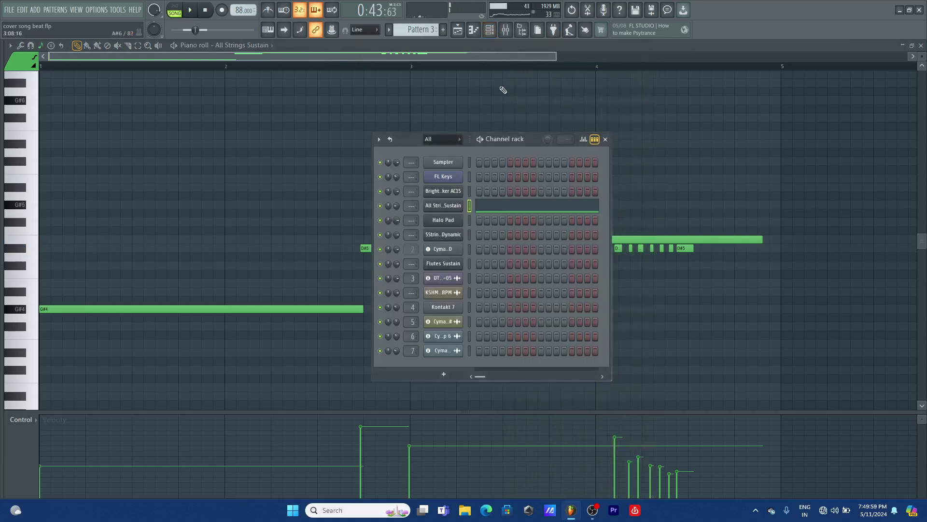
- Return to the playlist, unmute Track 9, mute Track 8 and play the course to hear the Pattern 4 clips
{"action": "left_click", "coordinate": [457, 30]}
{"action": "scroll", "coordinate": [458, 242], "scroll_direction": "down", "scroll_amount": 3}
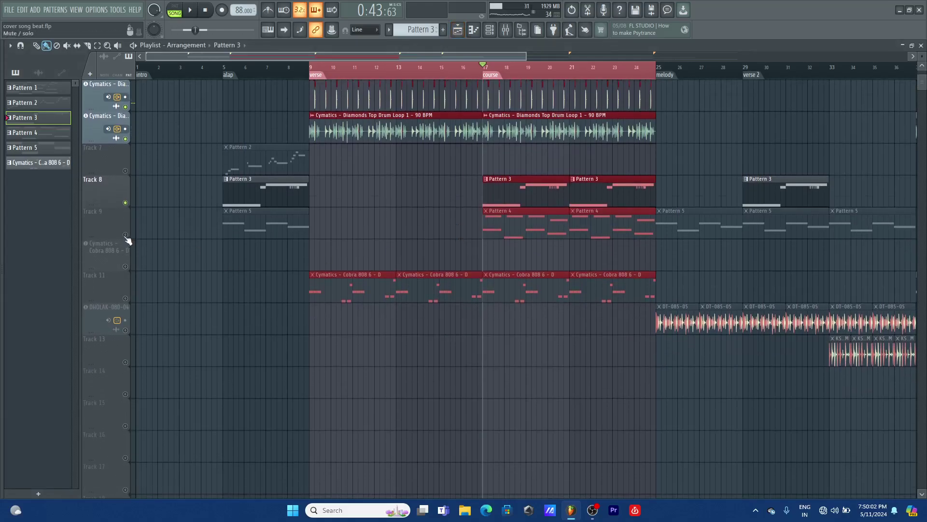
{"action": "left_click", "coordinate": [125, 235]}
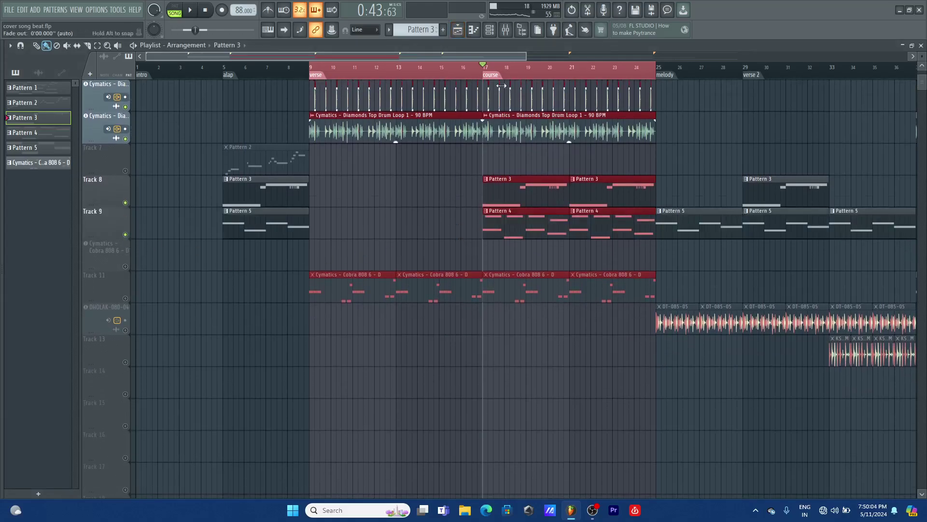
{"action": "left_click", "coordinate": [126, 203]}
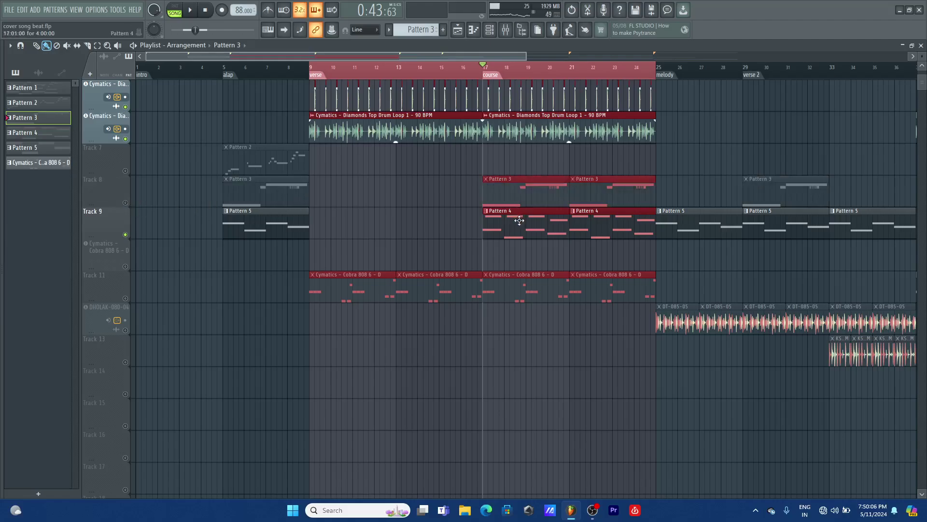
{"action": "key", "text": "space"}
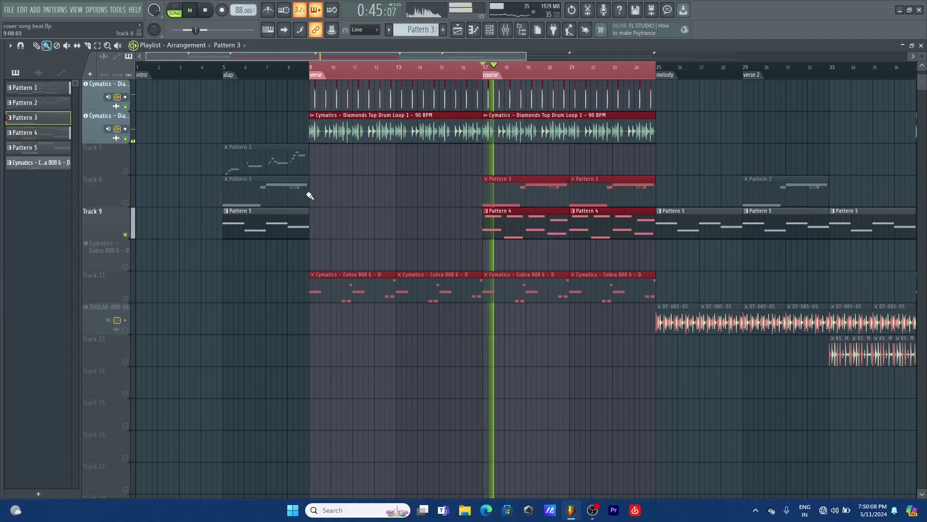
{"action": "key", "text": "space"}
- Unmute Track 8 again and briefly play the course with Pattern 3 and Pattern 4 together
{"action": "left_click", "coordinate": [125, 203]}
{"action": "key", "text": "space"}
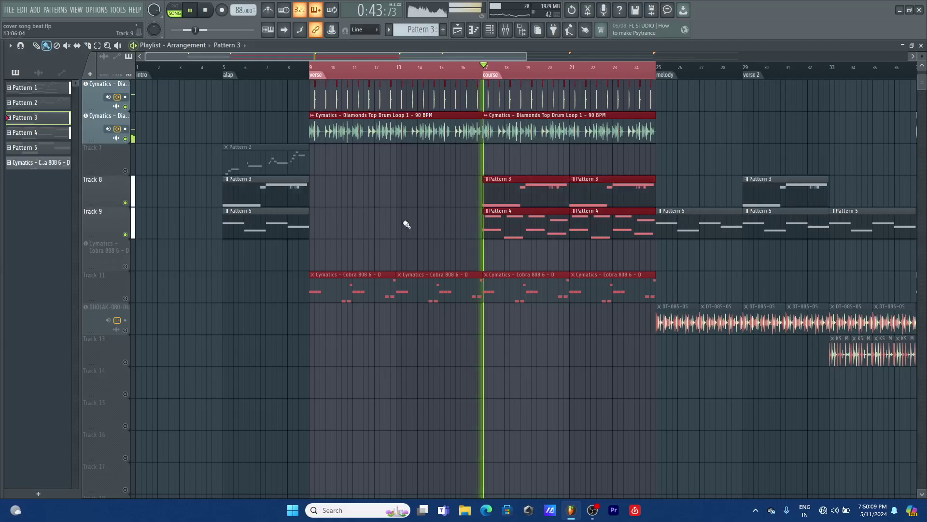
{"action": "key", "text": "space"}
- Open the channel rack on Pattern 4 and raise the Halo Pad channel's volume from zero to 20% while replaying the course
{"action": "left_click", "coordinate": [535, 225]}
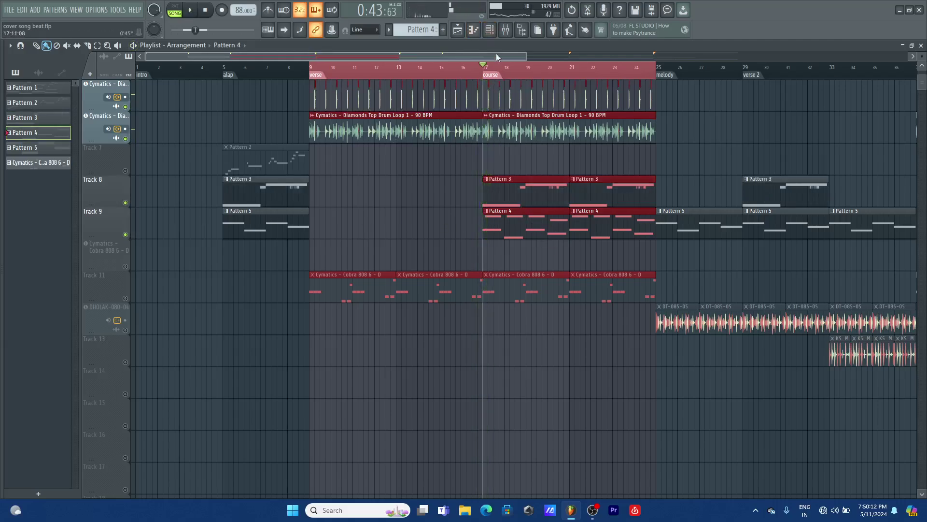
{"action": "left_click", "coordinate": [490, 29]}
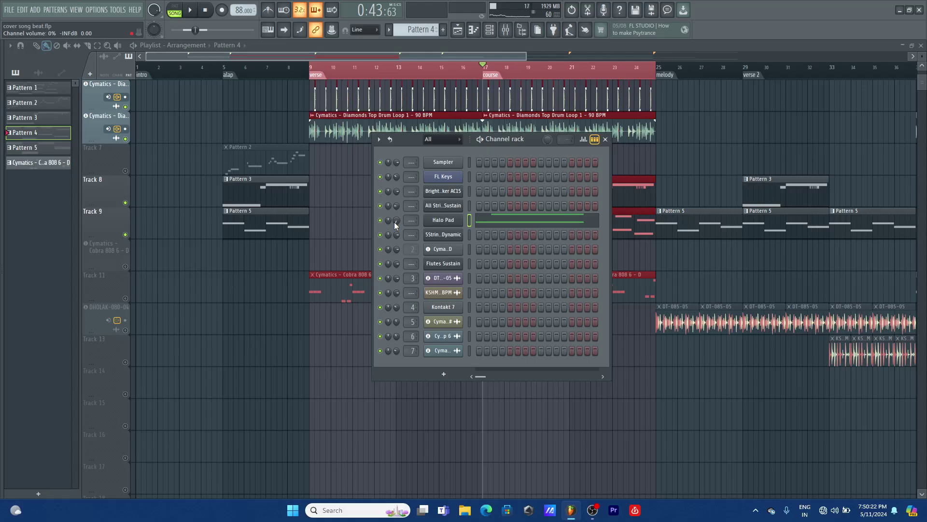
{"action": "key", "text": "space"}
{"action": "left_click_drag", "start_coordinate": [394, 222], "coordinate": [394, 213]}
{"action": "key", "text": "space"}
{"action": "key", "text": "space"}
{"action": "mouse_move", "coordinate": [394, 222]}
{"action": "left_mouse_down"}
{"action": "mouse_move", "coordinate": [394, 209]}
{"action": "mouse_move", "coordinate": [394, 221]}
{"action": "left_mouse_up"}
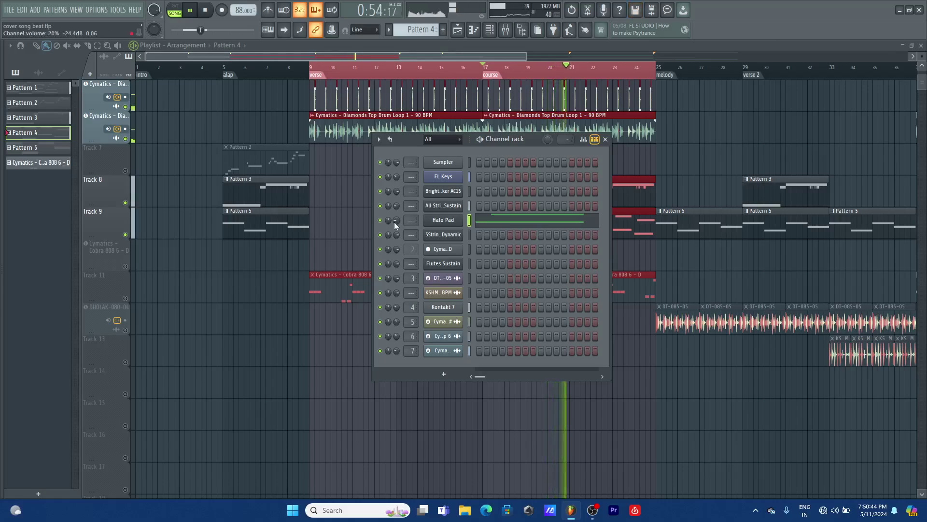
{"action": "key", "text": "space"}
{"action": "left_click", "coordinate": [605, 139]}
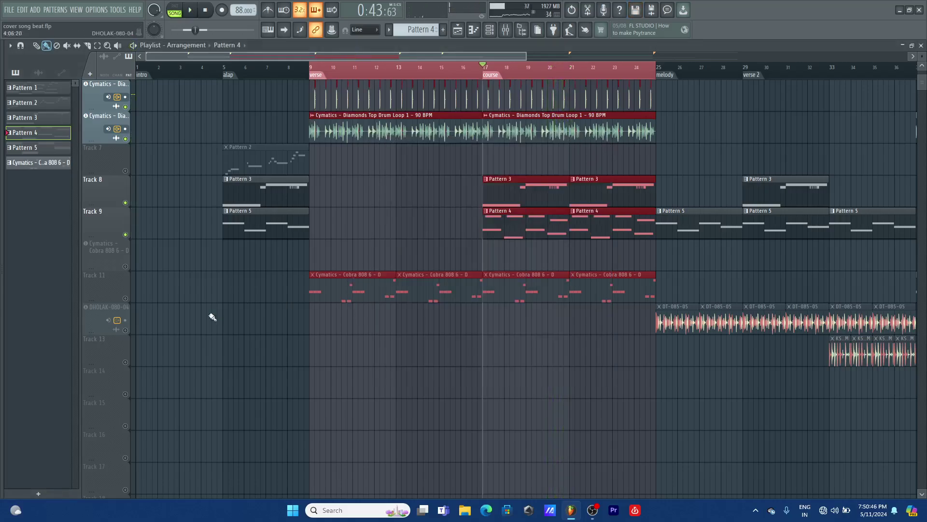
- Unmute Track 11 and open the channel rack on the Cymatics - Cobra 808 6 - D pattern
{"action": "left_click", "coordinate": [125, 298]}
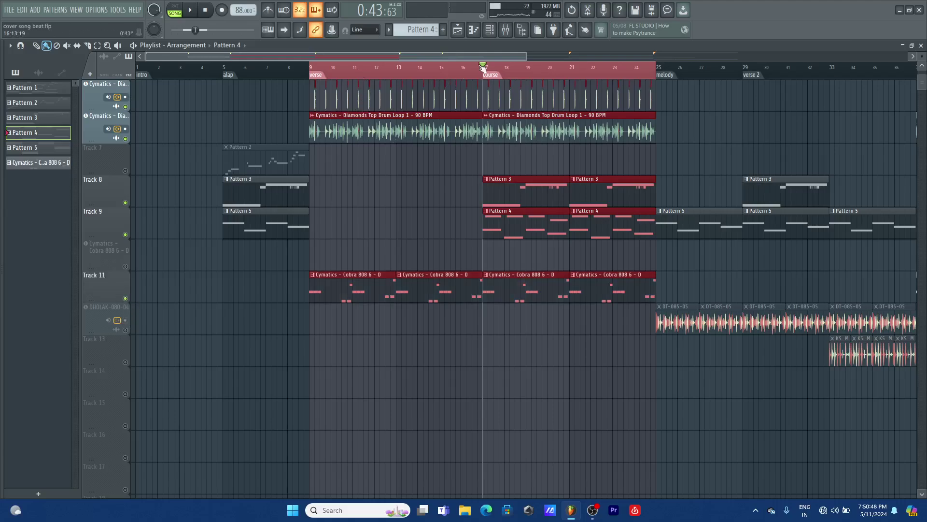
{"action": "left_click", "coordinate": [491, 292]}
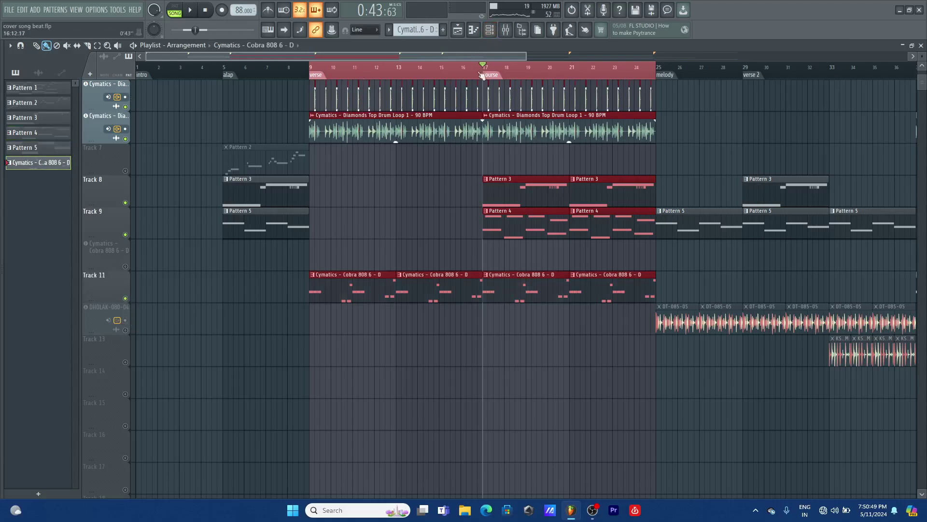
{"action": "left_click", "coordinate": [490, 31]}
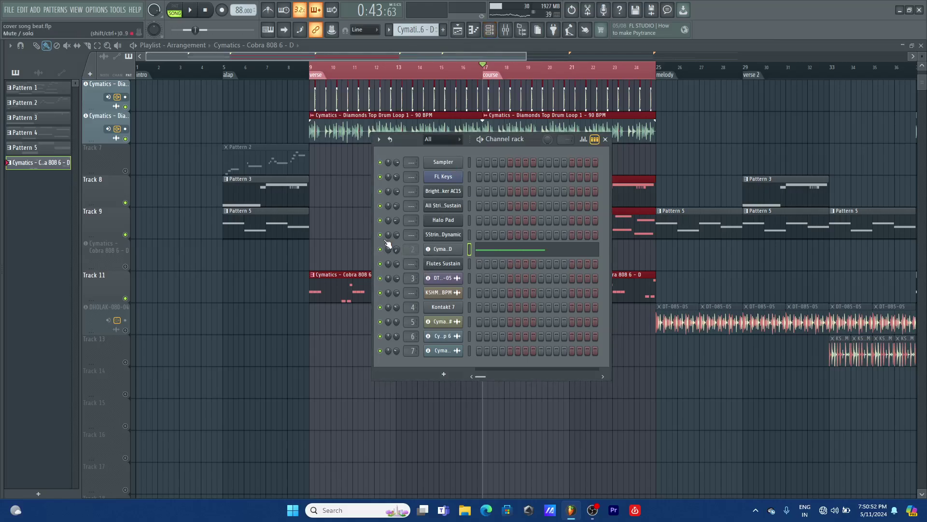
- Raise the Cobra 808 channel's volume step by step to 41% while replaying the start of the course
{"action": "key", "text": "space"}
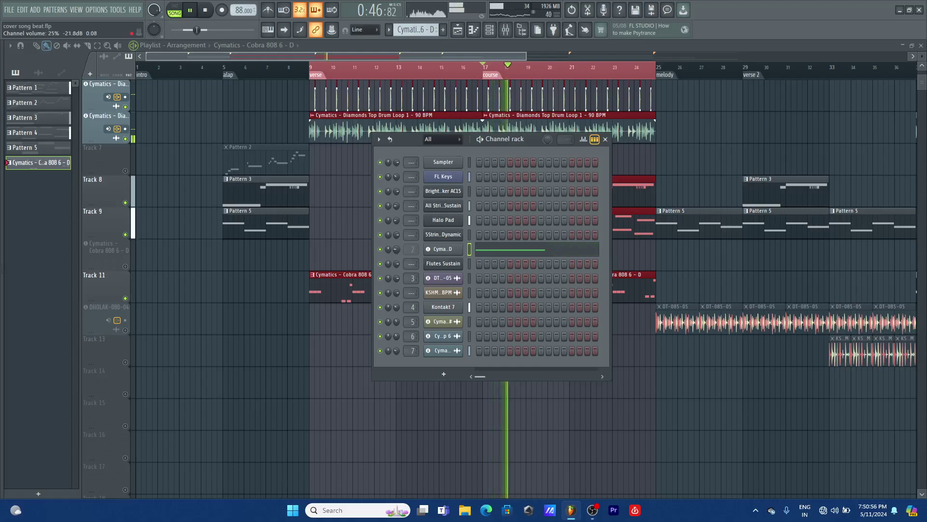
{"action": "key", "text": "space"}
{"action": "key", "text": "space"}
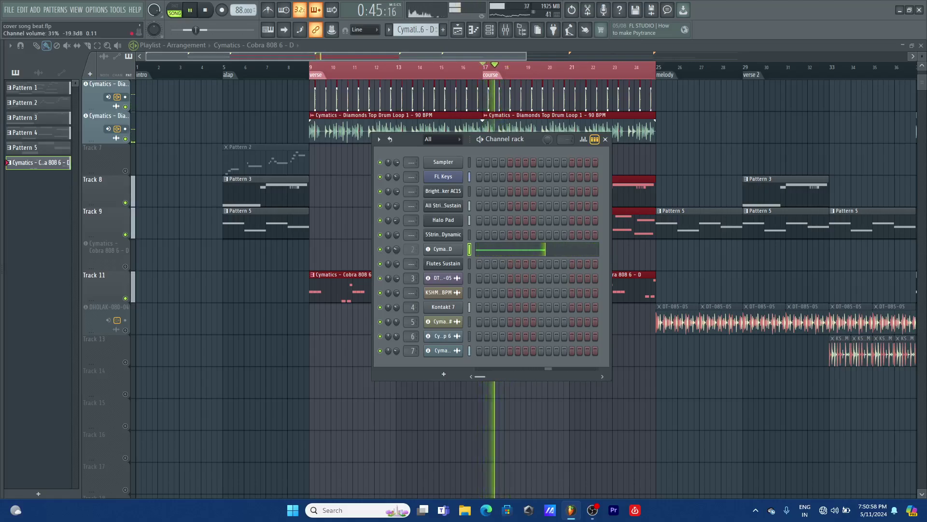
{"action": "left_click_drag", "start_coordinate": [398, 251], "coordinate": [398, 249]}
{"action": "key", "text": "space"}
{"action": "key", "text": "space"}
{"action": "key", "text": "space"}
{"action": "key", "text": "space"}
{"action": "key", "text": "space"}
{"action": "key", "text": "space"}
{"action": "key", "text": "space"}
{"action": "key", "text": "space"}
{"action": "key", "text": "space"}
{"action": "key", "text": "space"}
{"action": "key", "text": "space"}
{"action": "key", "text": "space"}
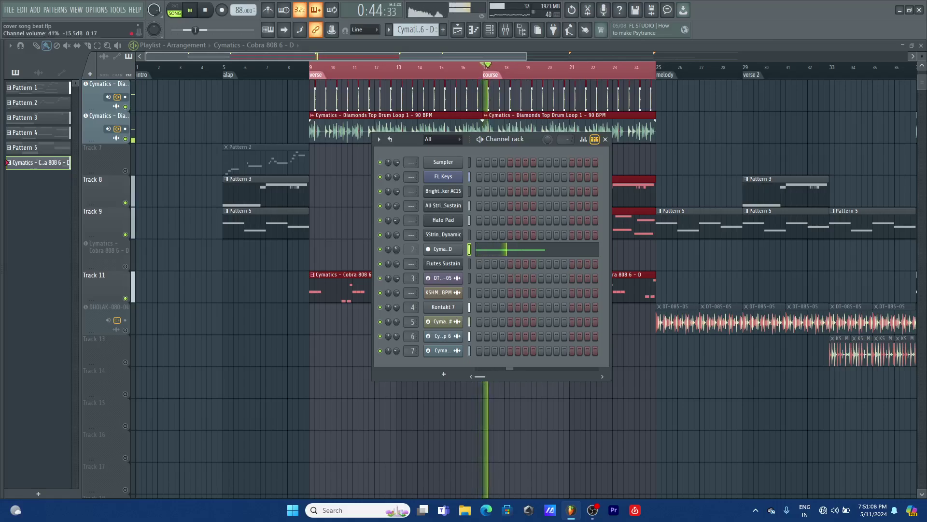
- Lower the Cobra 808 channel's volume to 33% during playback, stop the song and close the channel rack
{"action": "left_click_drag", "start_coordinate": [398, 250], "coordinate": [398, 254]}
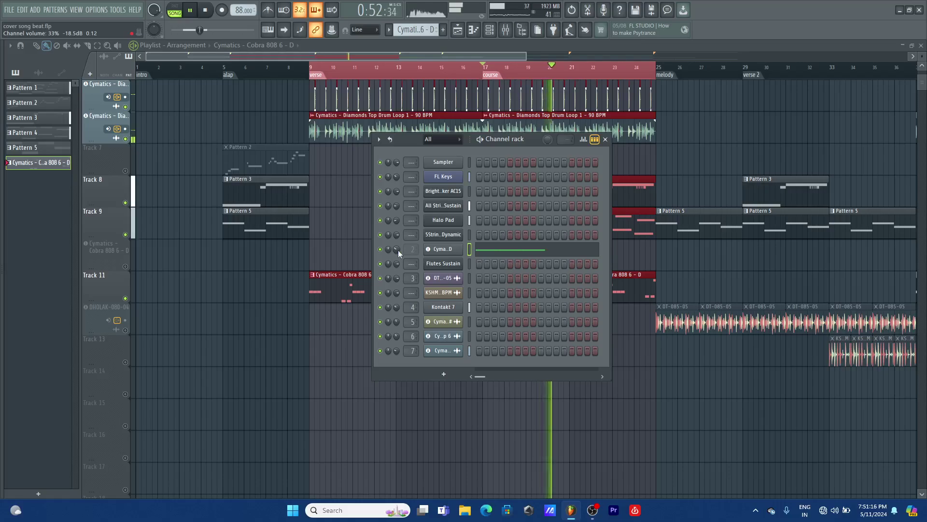
{"action": "key", "text": "space"}
{"action": "key", "text": "space"}
{"action": "key", "text": "space"}
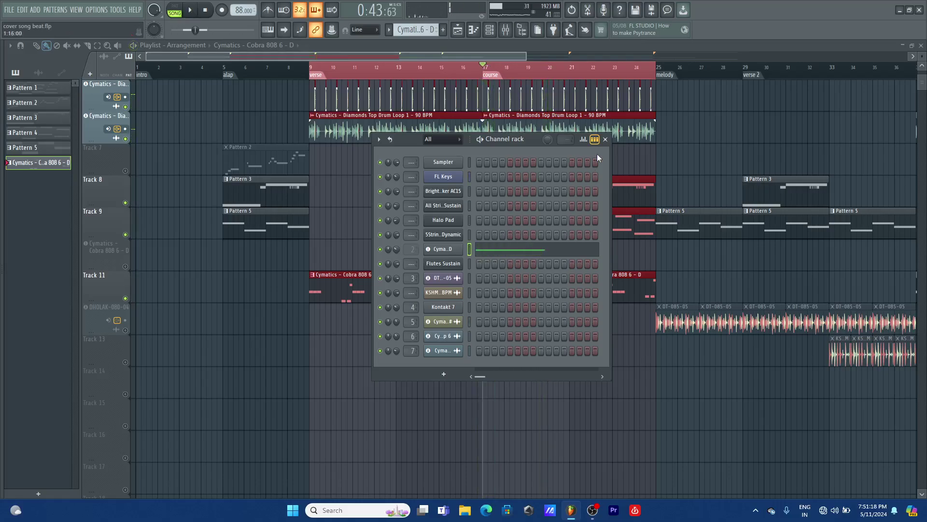
{"action": "left_click", "coordinate": [606, 140]}
- Select the alap section as the playback range and briefly play it from its start
{"action": "scroll", "coordinate": [500, 200], "scroll_direction": "up", "scroll_amount": 4}
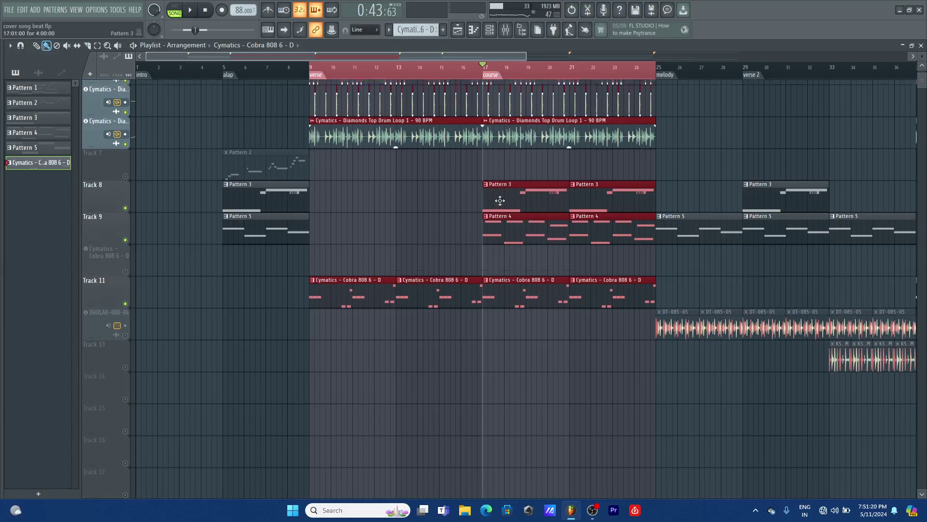
{"action": "left_click", "coordinate": [231, 68]}
{"action": "left_click", "coordinate": [227, 71]}
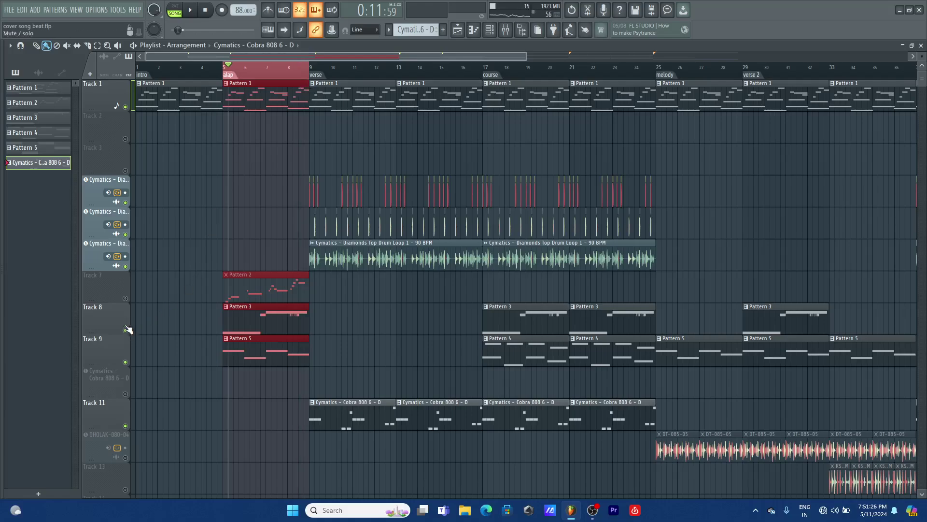
{"action": "key", "text": "space"}
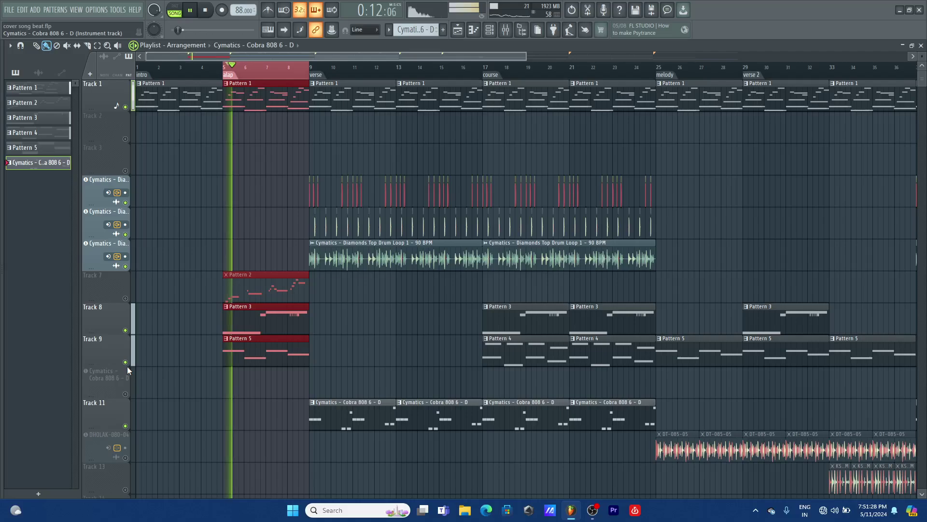
{"action": "key", "text": "space"}
- Mute Track 8 and open the channel rack on the Pattern 5 clip of the alap section
{"action": "left_click", "coordinate": [125, 329]}
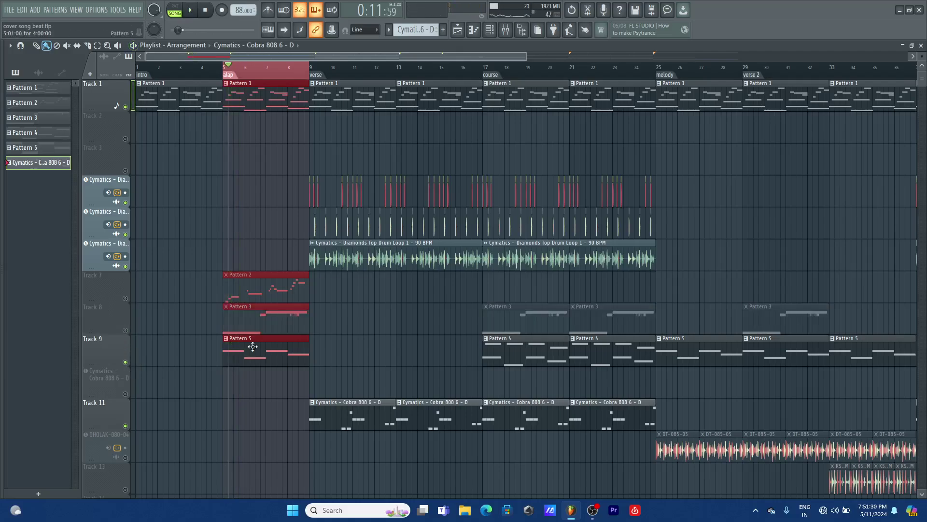
{"action": "left_click", "coordinate": [248, 348]}
{"action": "left_click", "coordinate": [494, 31]}
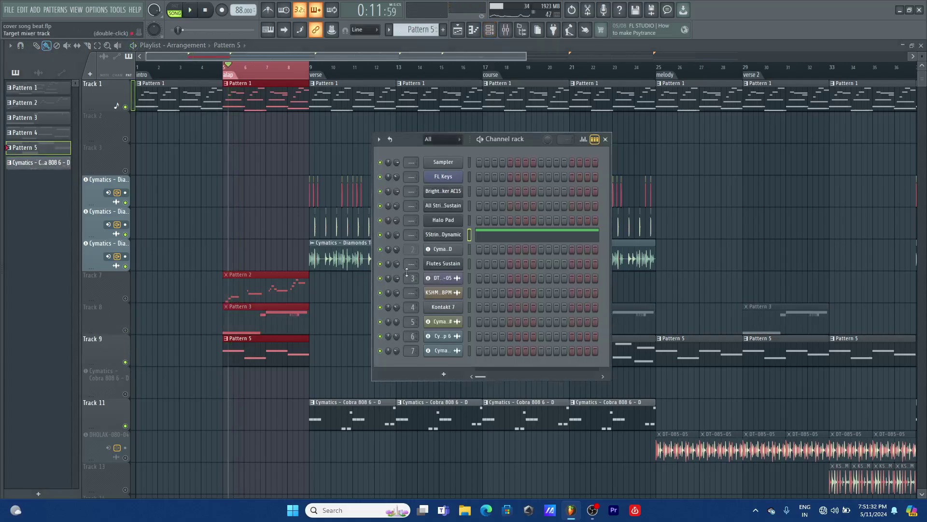
- Play the alap section briefly, then assign the unrouted channels except Sampler, from FL Keys to the KSHMR loop, to free mixer tracks
{"action": "key", "text": "space"}
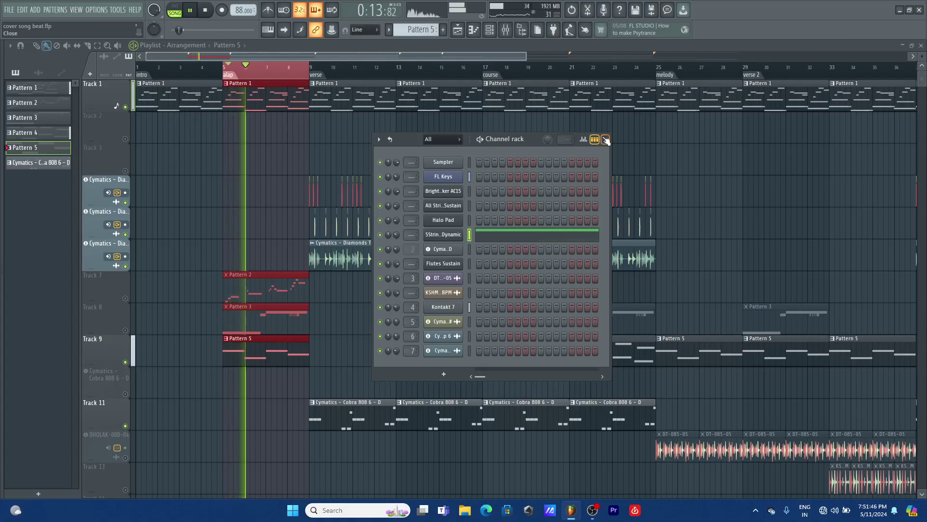
{"action": "key", "text": "space"}
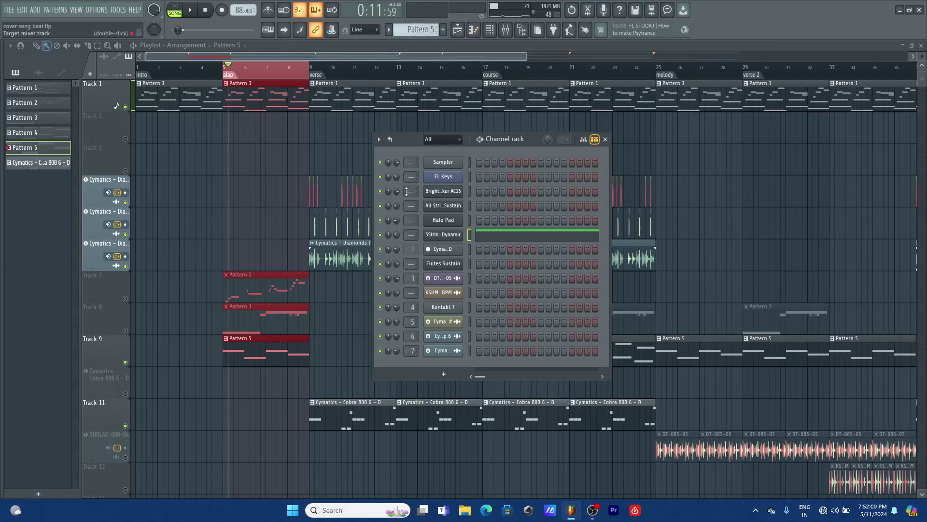
{"action": "left_click_drag", "start_coordinate": [469, 176], "coordinate": [469, 338]}
{"action": "left_click", "coordinate": [469, 176]}
{"action": "left_click_drag", "start_coordinate": [472, 200], "coordinate": [471, 234]}
{"action": "key", "text": "ctrl+l"}
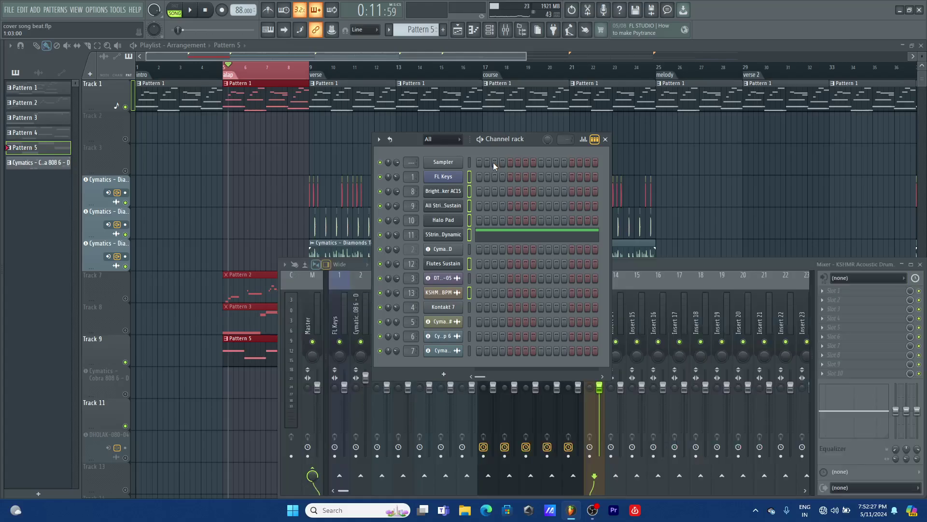
{"action": "left_click", "coordinate": [606, 139]}
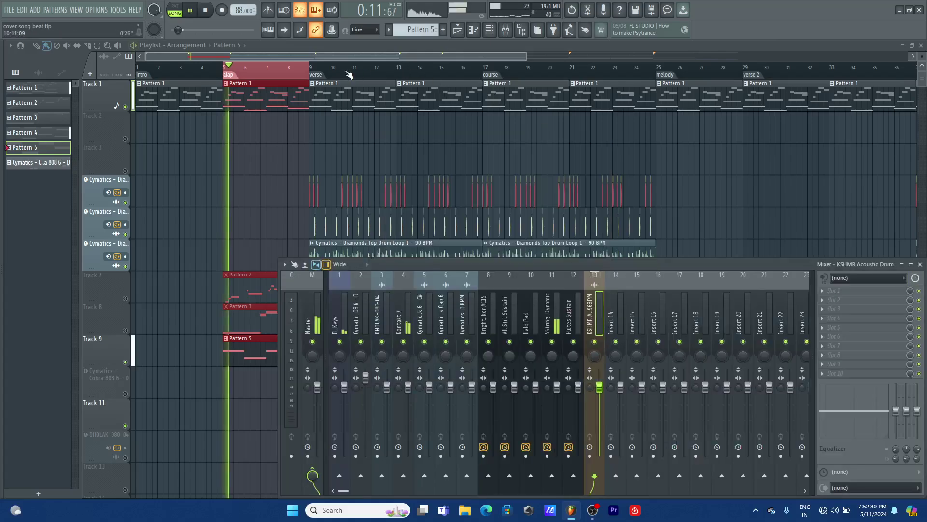
- Close the mixer, clear the alap time selection and unmute Tracks 8 and 7 in the playlist
{"action": "key", "text": "F9"}
{"action": "left_click", "coordinate": [300, 67]}
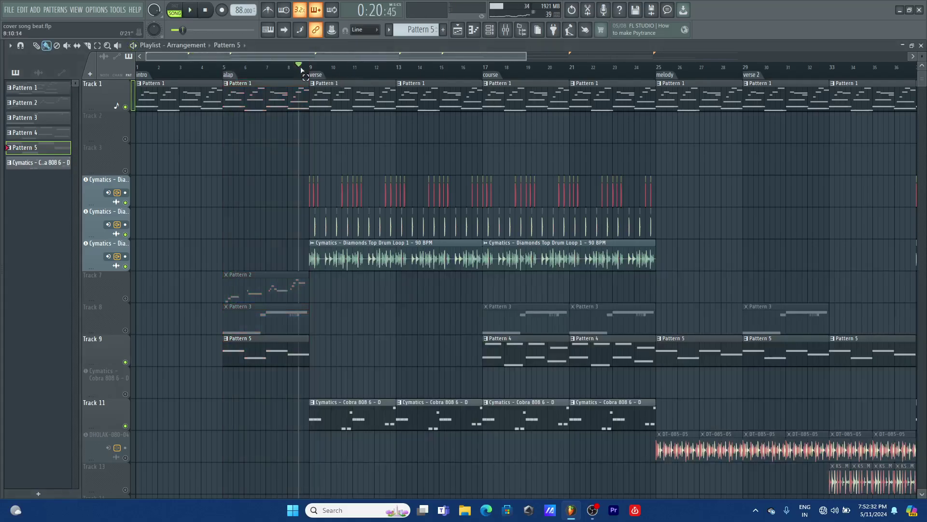
{"action": "scroll", "coordinate": [538, 69], "scroll_direction": "down", "scroll_amount": 4}
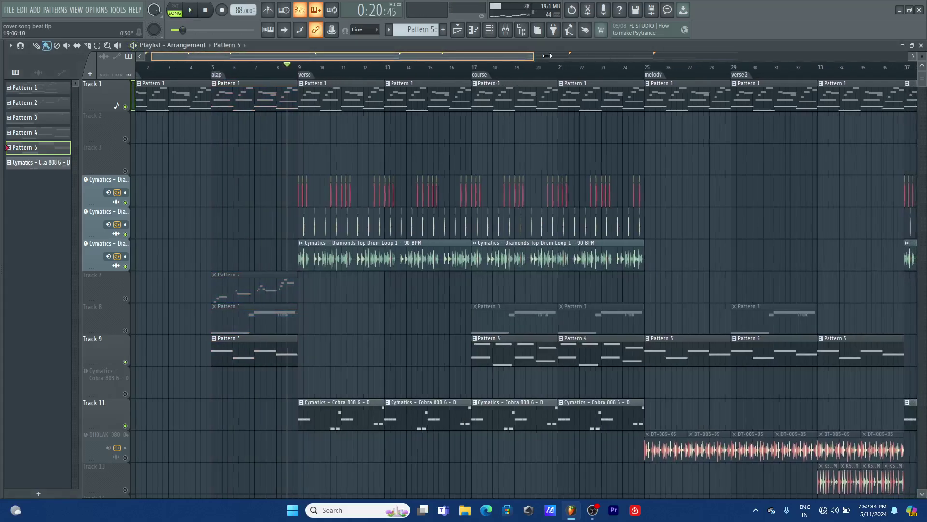
{"action": "left_click", "coordinate": [125, 331]}
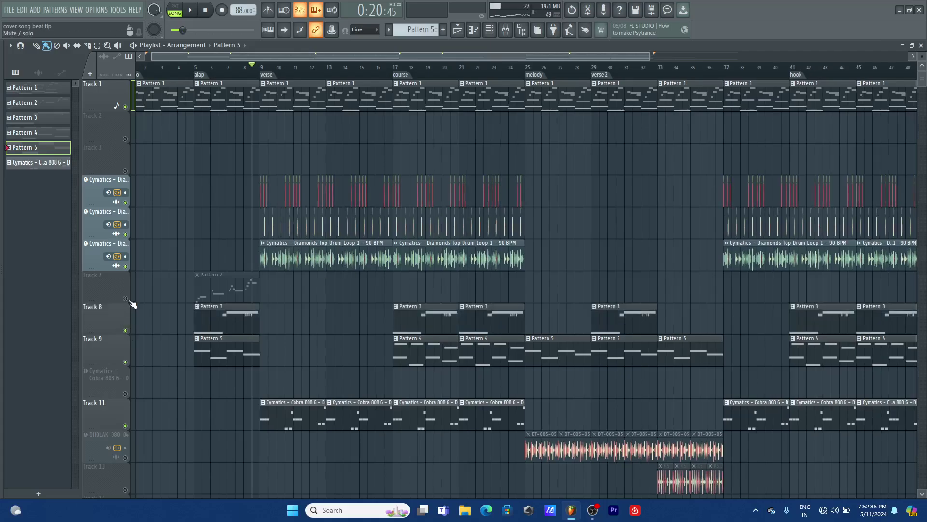
{"action": "left_click", "coordinate": [126, 298]}
{"action": "scroll", "coordinate": [466, 289], "scroll_direction": "down", "scroll_amount": 5}
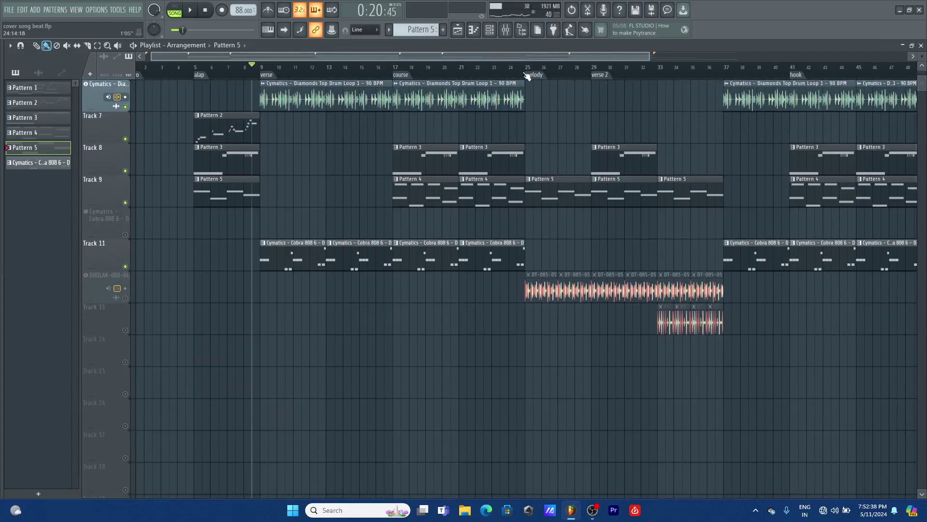
- Select the melody and verse 2 sections up to bar 37 as the playback range and save the project
{"action": "left_click_drag", "start_coordinate": [528, 70], "coordinate": [710, 113]}
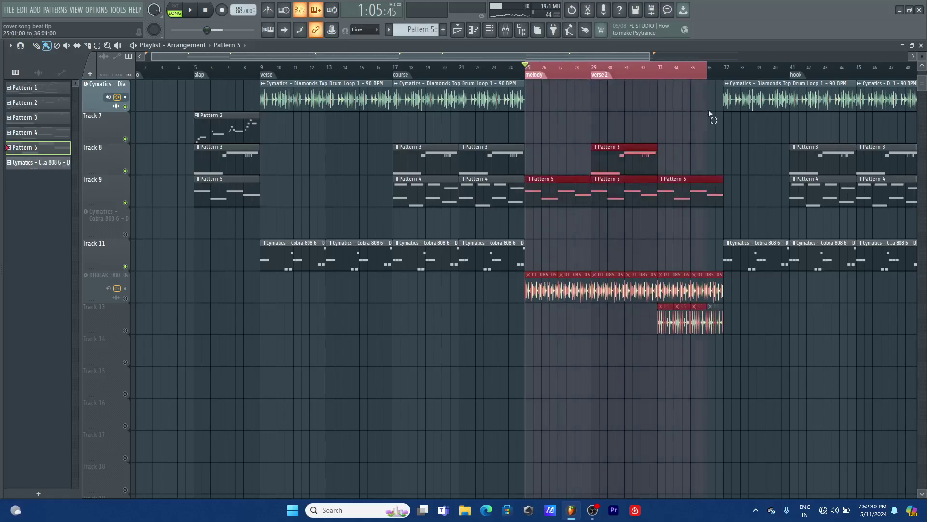
{"action": "scroll", "coordinate": [667, 145], "scroll_direction": "up", "scroll_amount": 5}
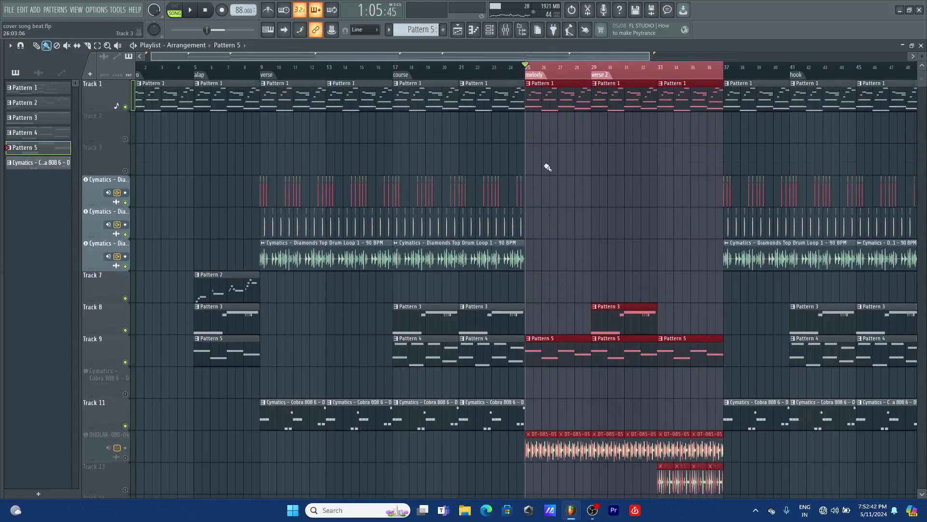
{"action": "key", "text": "space"}
{"action": "key", "text": "space"}
{"action": "key", "text": "ctrl+s"}
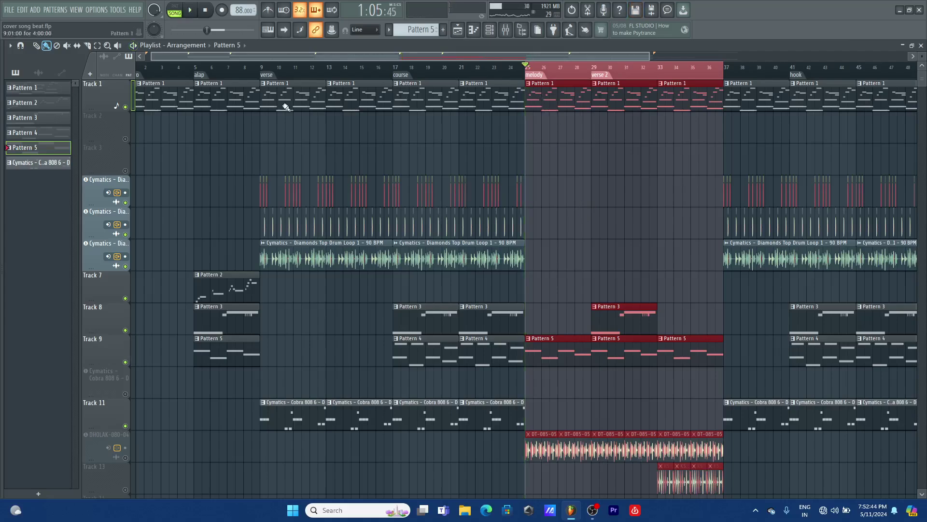
- Unmute the DHOLAK, Cobra 808 and remaining muted playlist tracks, including Track 13, and start playing the melody section
{"action": "scroll", "coordinate": [94, 373], "scroll_direction": "down", "scroll_amount": 2}
{"action": "left_click", "coordinate": [125, 393]}
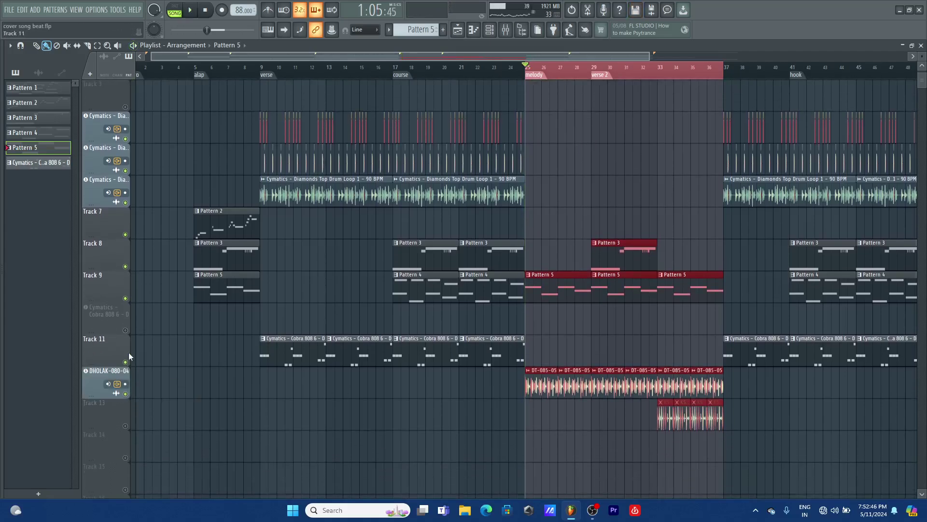
{"action": "left_click", "coordinate": [125, 331]}
{"action": "key", "text": "space"}
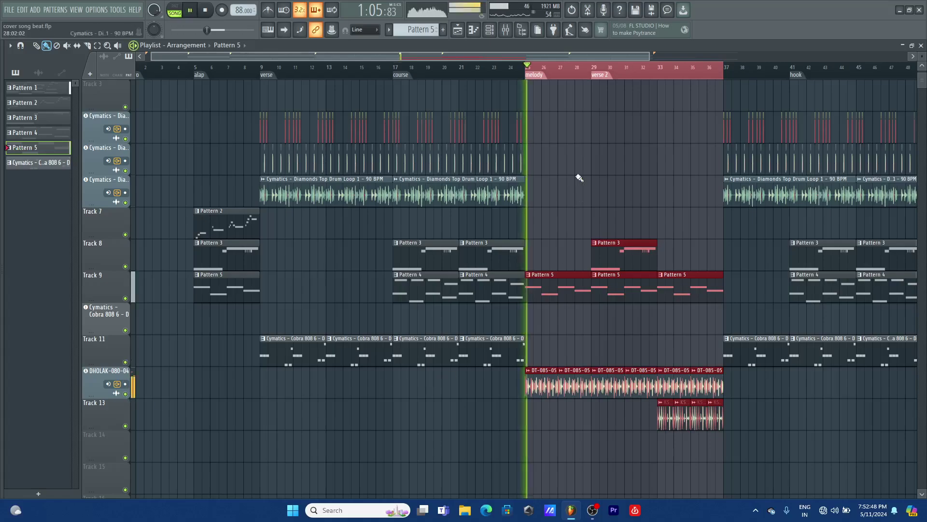
- Open the DT-085-05 dholak clip's settings, drop its volume to 0% and raise it to 24% while playing the melody section
{"action": "left_click", "coordinate": [567, 379]}
{"action": "double_click", "coordinate": [567, 378]}
{"action": "key", "text": "space"}
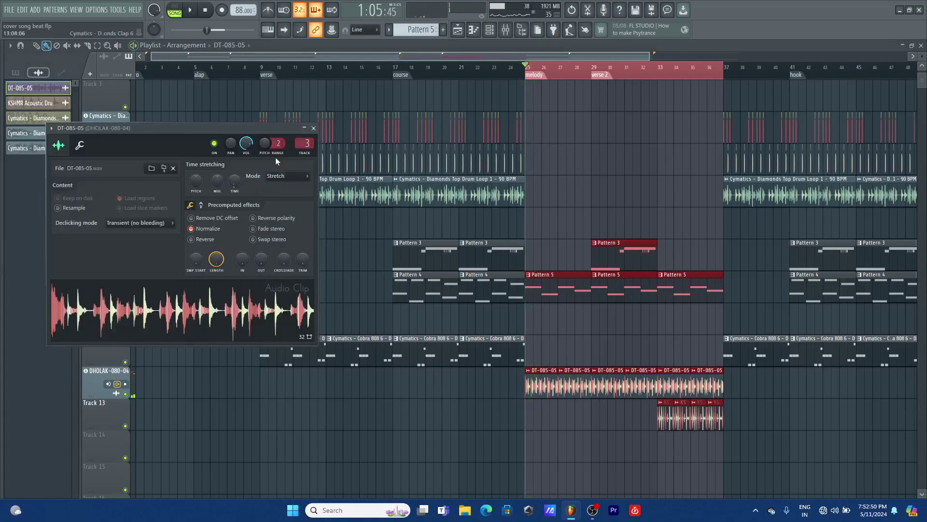
{"action": "left_click_drag", "start_coordinate": [246, 138], "coordinate": [711, 124]}
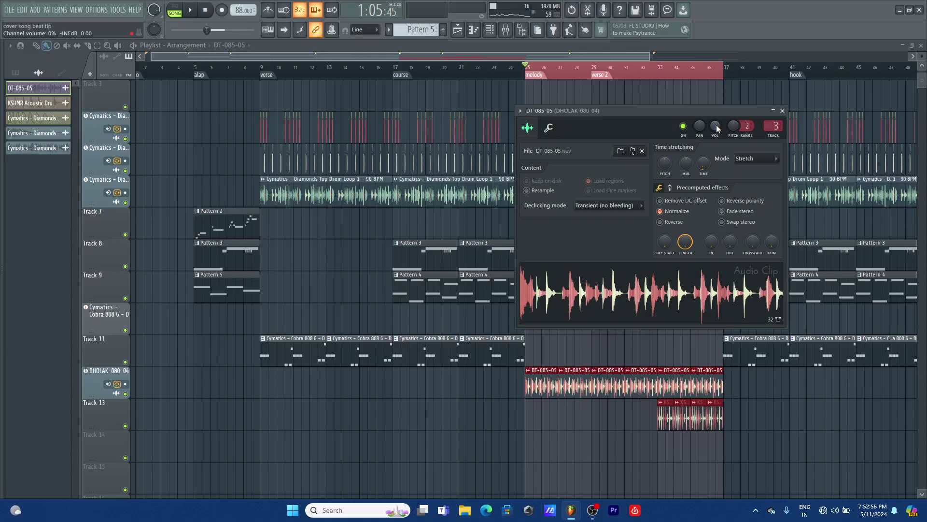
{"action": "key", "text": "space"}
{"action": "left_click_drag", "start_coordinate": [716, 126], "coordinate": [716, 116]}
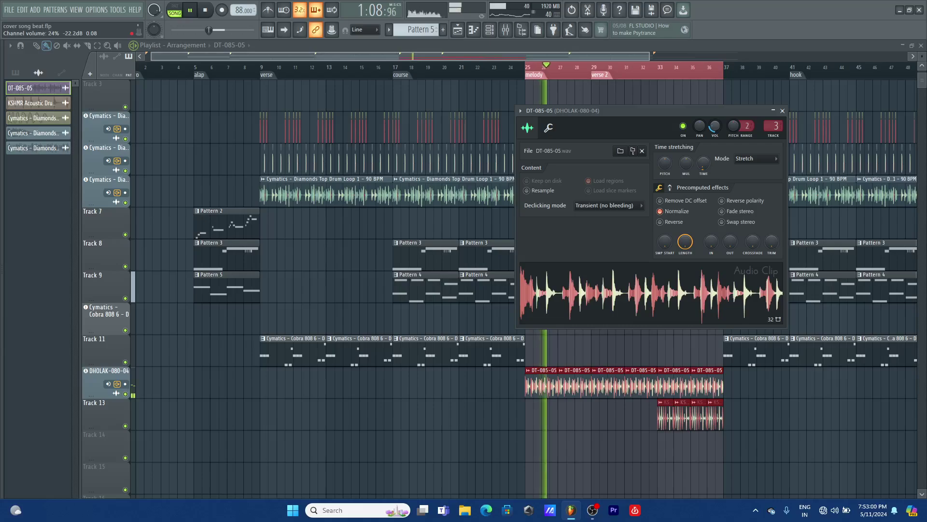
{"action": "key", "text": "space"}
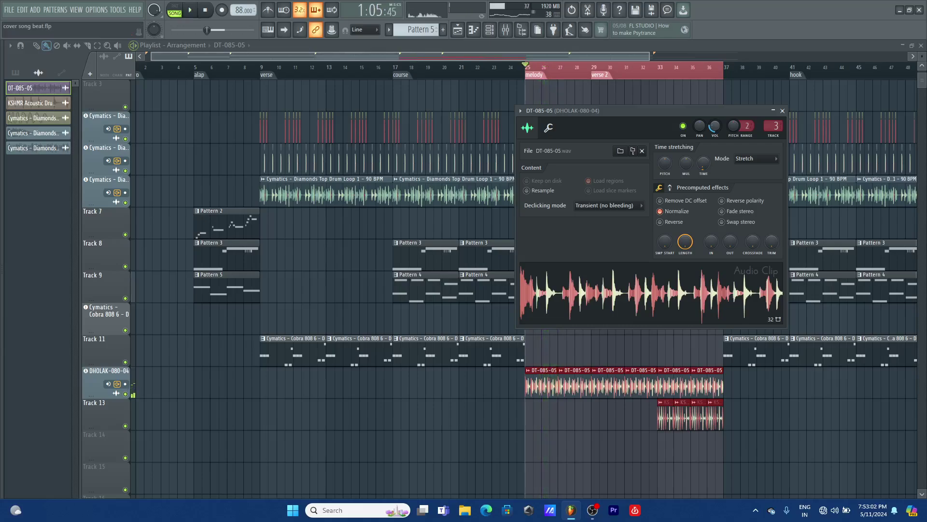
- Raise the DT-085-05 clip's volume to 32% while replaying the melody section, and close its settings
{"action": "key", "text": "space"}
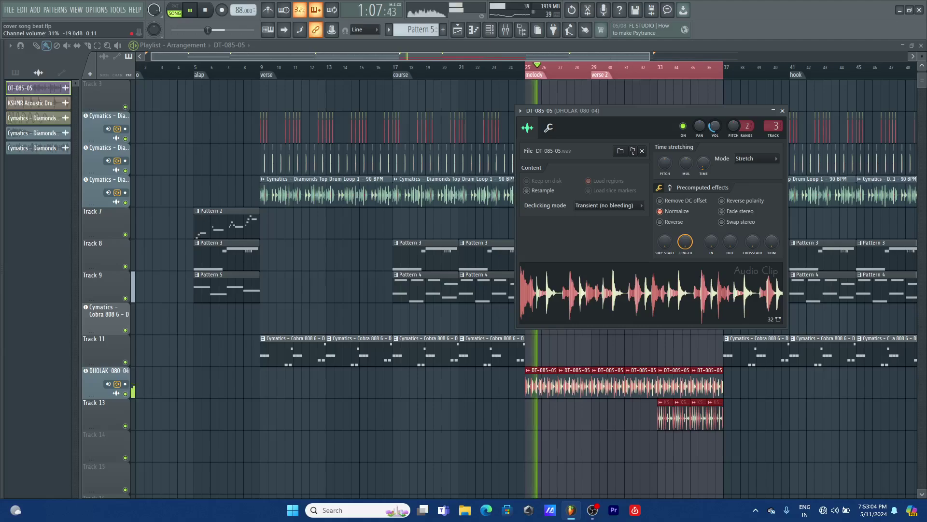
{"action": "left_click_drag", "start_coordinate": [714, 125], "coordinate": [715, 124]}
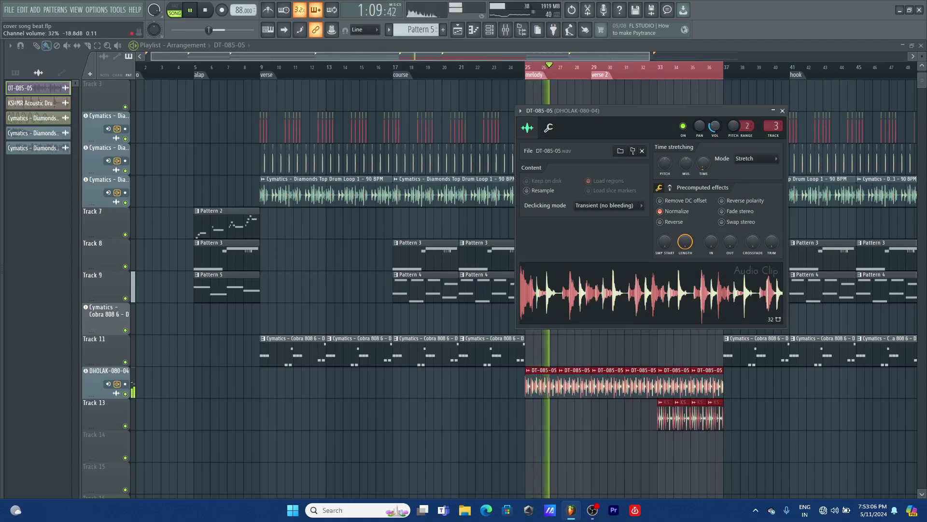
{"action": "key", "text": "space"}
{"action": "key", "text": "space"}
{"action": "left_click", "coordinate": [783, 112]}
{"action": "key", "text": "space"}
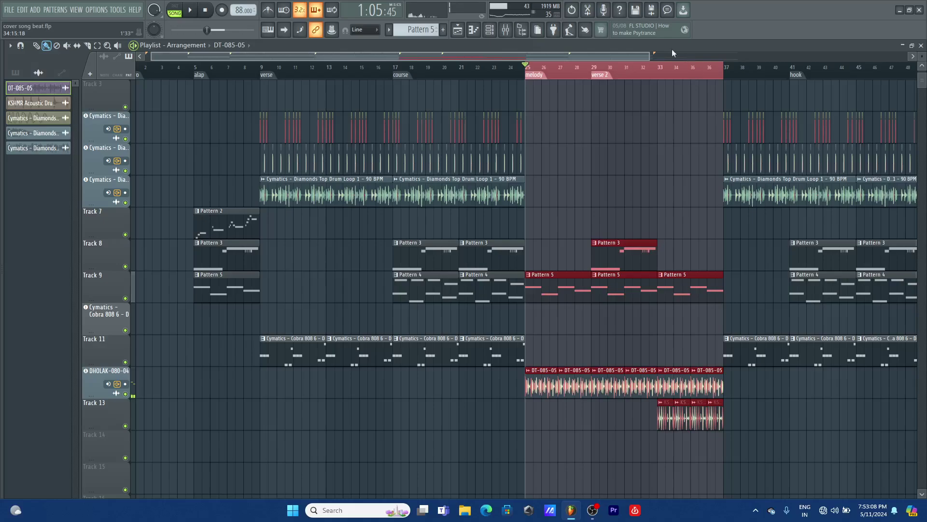
- Place the playhead at bar 33, mute the DHOLAK track and open the KSHMR Acoustic Drum Loop 04 clip's settings
{"action": "left_click_drag", "start_coordinate": [650, 55], "coordinate": [708, 56]}
{"action": "scroll", "coordinate": [576, 252], "scroll_direction": "up", "scroll_amount": 3}
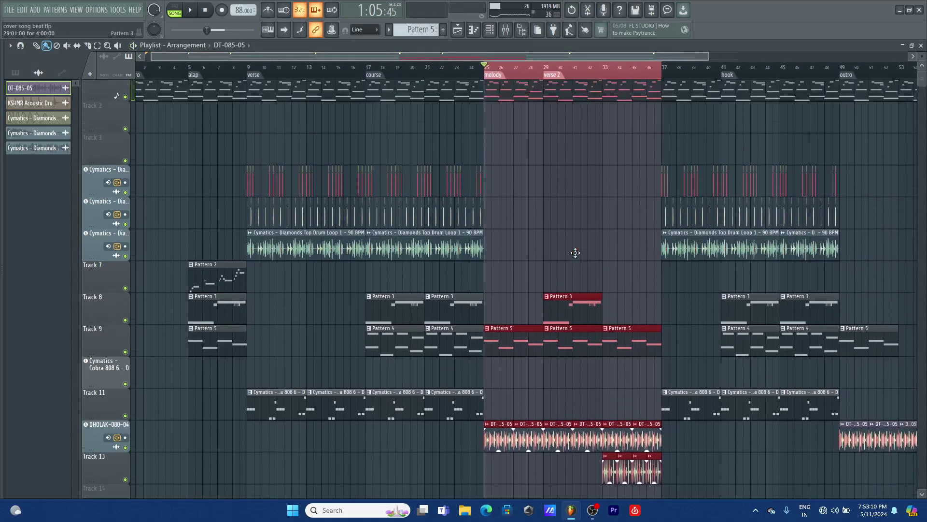
{"action": "left_click", "coordinate": [610, 77]}
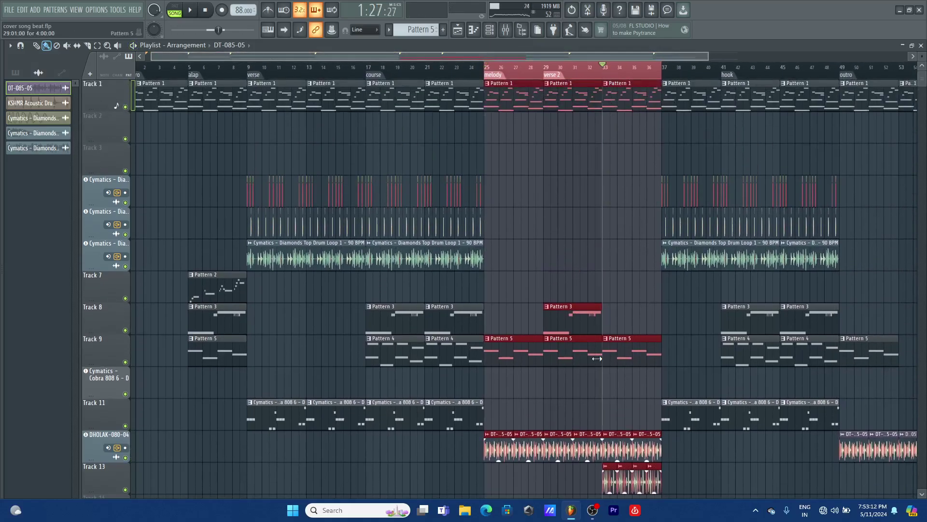
{"action": "scroll", "coordinate": [597, 358], "scroll_direction": "down", "scroll_amount": 3}
{"action": "double_click", "coordinate": [630, 384]}
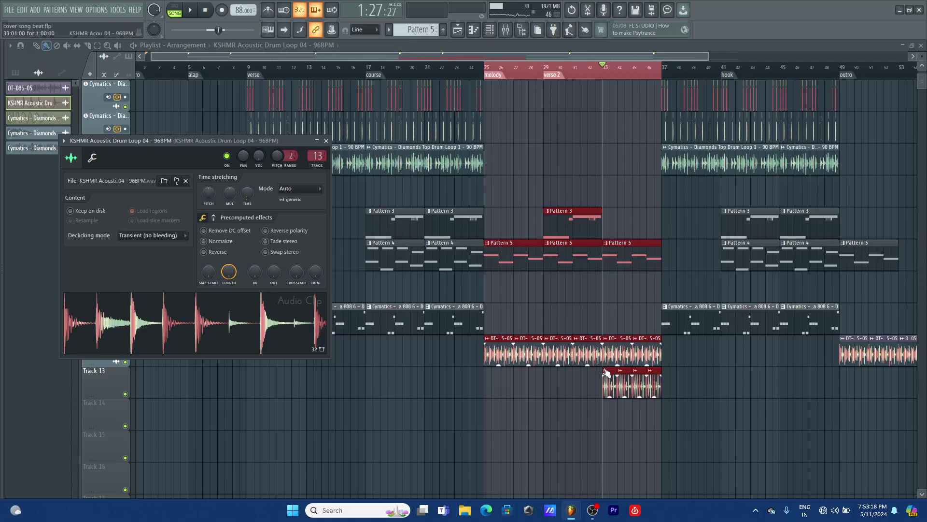
{"action": "key", "text": "Escape"}
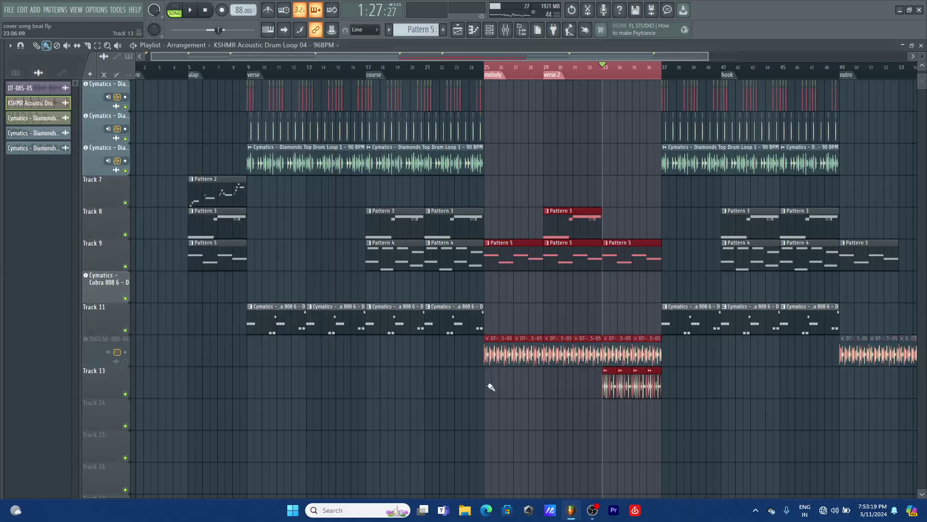
{"action": "double_click", "coordinate": [624, 387]}
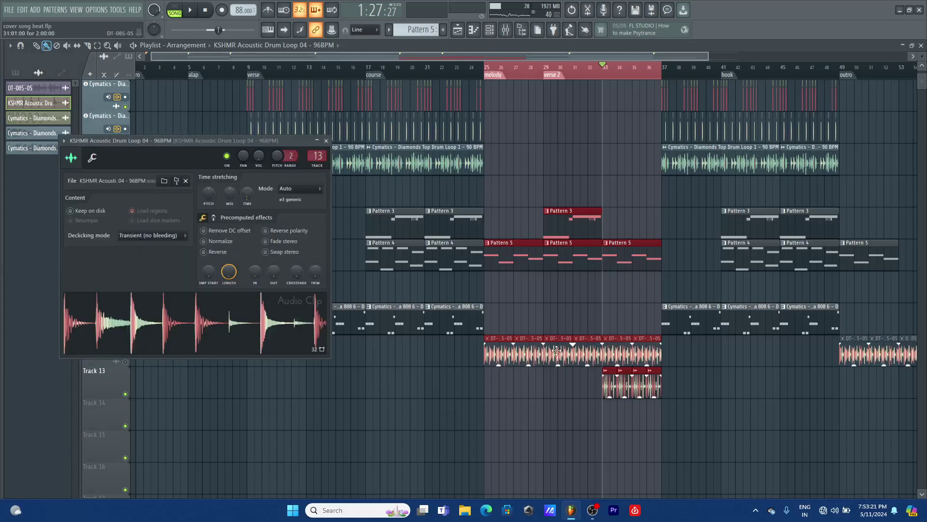
- Drop the KSHMR drum loop's volume to 0%, raise it to 42% while playing from bar 33, and close its settings
{"action": "right_click", "coordinate": [260, 156]}
{"action": "left_click", "coordinate": [271, 161]}
{"action": "left_click_drag", "start_coordinate": [259, 156], "coordinate": [259, 188]}
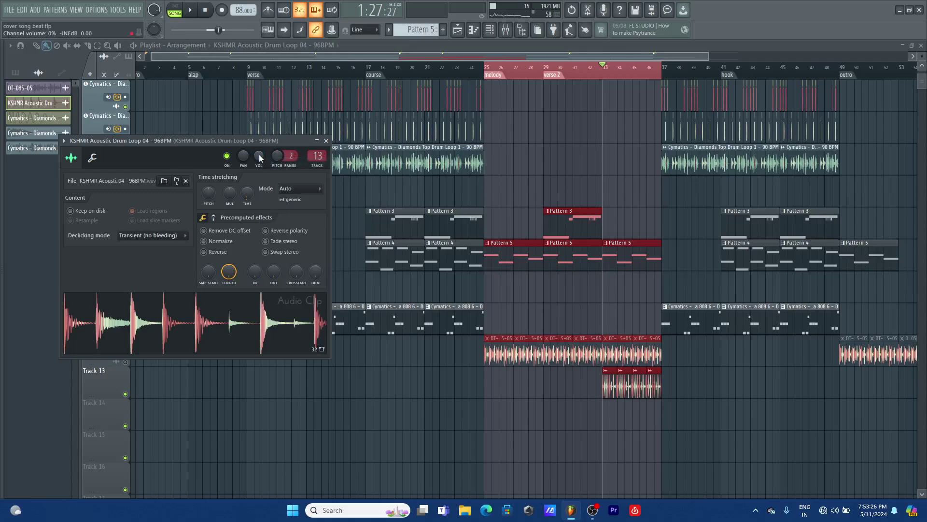
{"action": "key", "text": "space"}
{"action": "left_click_drag", "start_coordinate": [260, 156], "coordinate": [259, 132]}
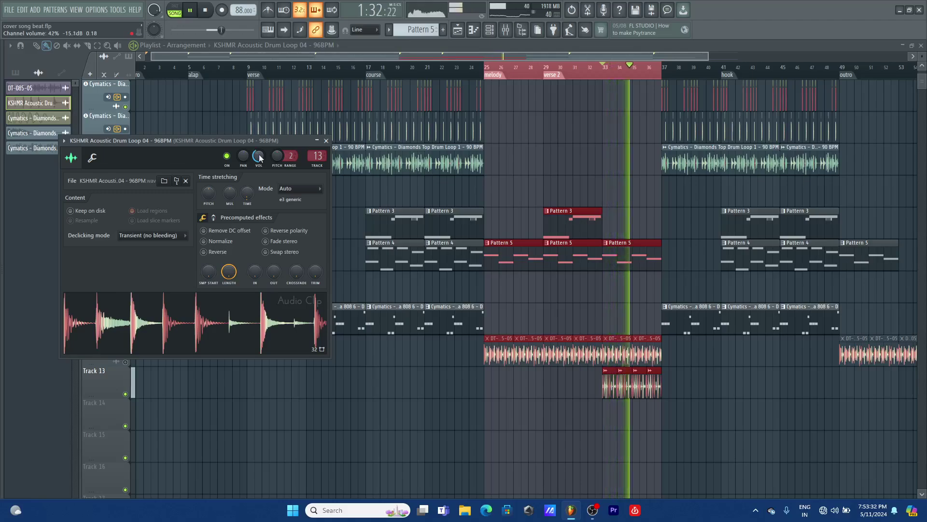
{"action": "left_click", "coordinate": [326, 141]}
{"action": "key", "text": "space"}
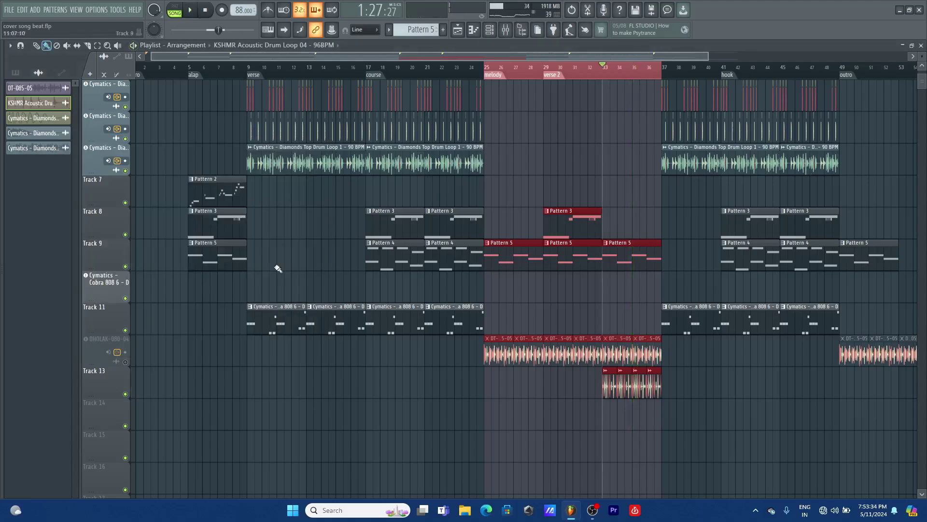
- Unmute the DHOLAK track and rebalance the DT-085-05 clip's volume from 0% up to 32% while playing from bar 33
{"action": "double_click", "coordinate": [641, 347]}
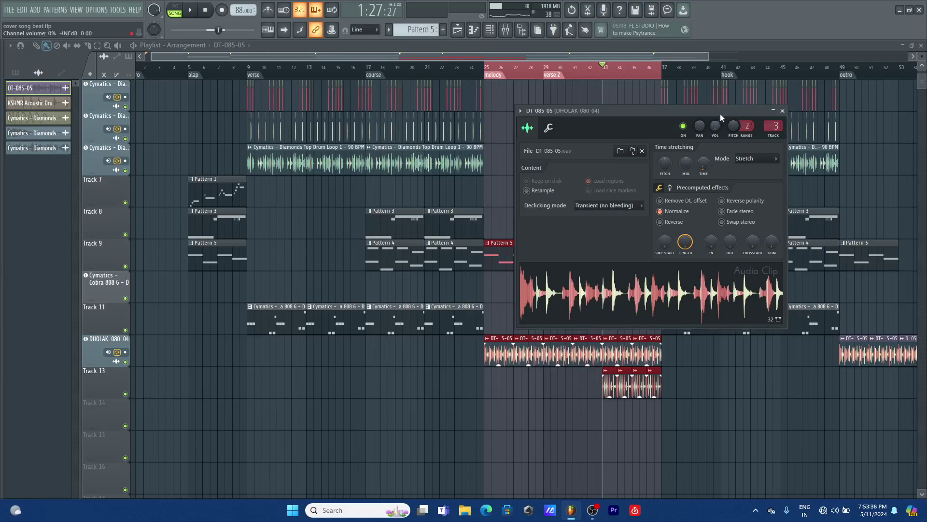
{"action": "left_click_drag", "start_coordinate": [720, 115], "coordinate": [346, 112]}
{"action": "key", "text": "space"}
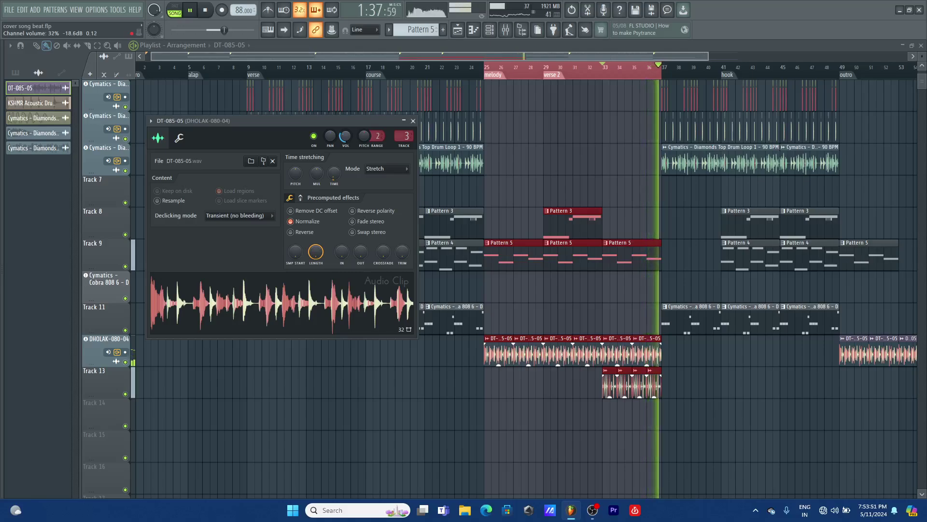
{"action": "key", "text": "space"}
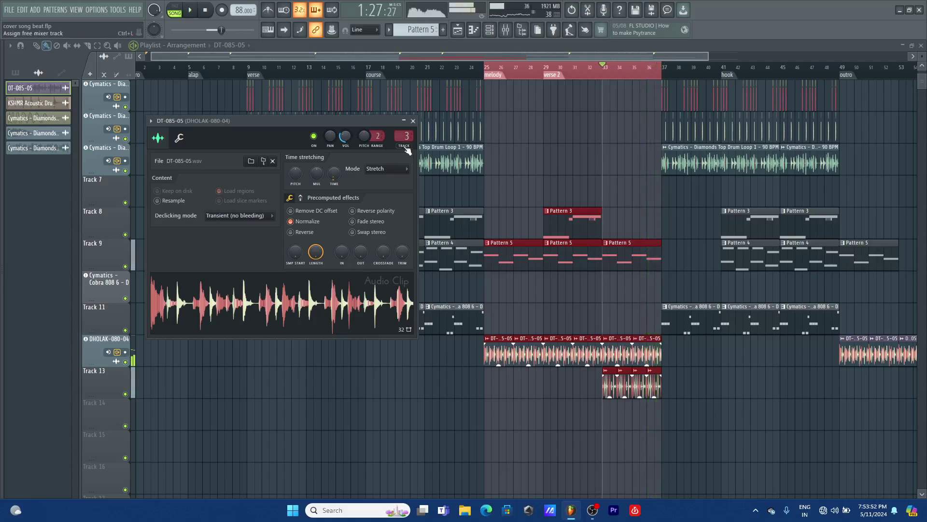
{"action": "left_click", "coordinate": [413, 121]}
{"action": "scroll", "coordinate": [577, 159], "scroll_direction": "up", "scroll_amount": 3}
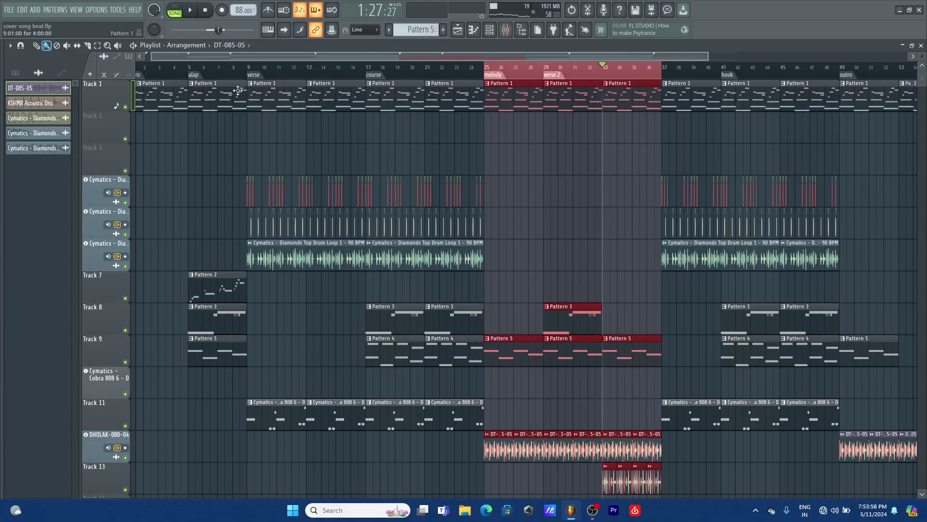
- Check the Cymatics Diamonds Kick 12 clip's channel settings, close them and display the channel rack
{"action": "double_click", "coordinate": [455, 199]}
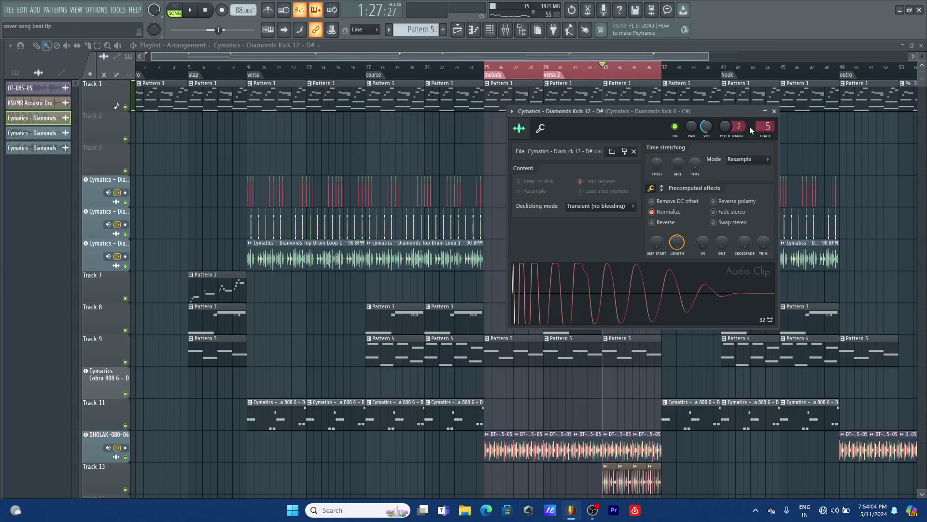
{"action": "left_click", "coordinate": [775, 113]}
{"action": "scroll", "coordinate": [428, 194], "scroll_direction": "down", "scroll_amount": 1}
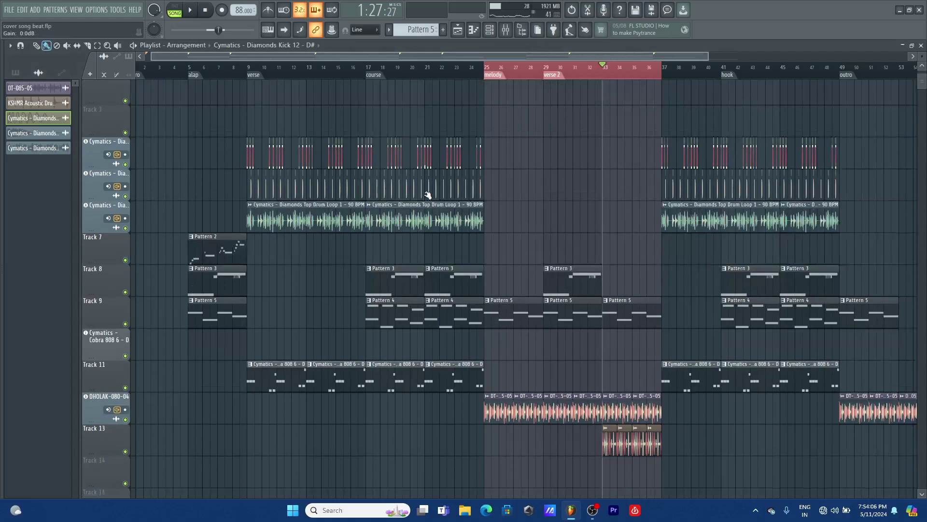
{"action": "scroll", "coordinate": [428, 194], "scroll_direction": "up", "scroll_amount": 1}
{"action": "left_click", "coordinate": [504, 30]}
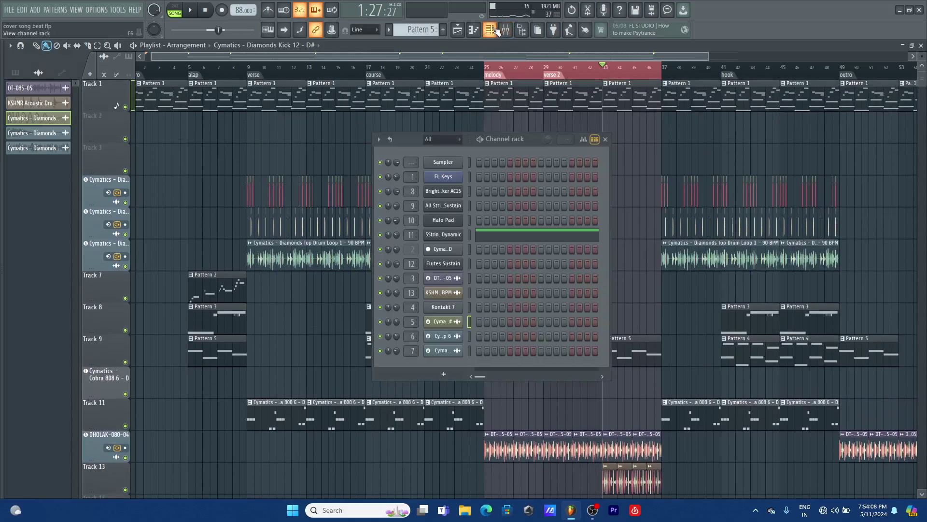
- Close the channel rack and set the playlist time selection across the verse and course sections, bars 9 to 25
{"action": "left_click", "coordinate": [607, 137]}
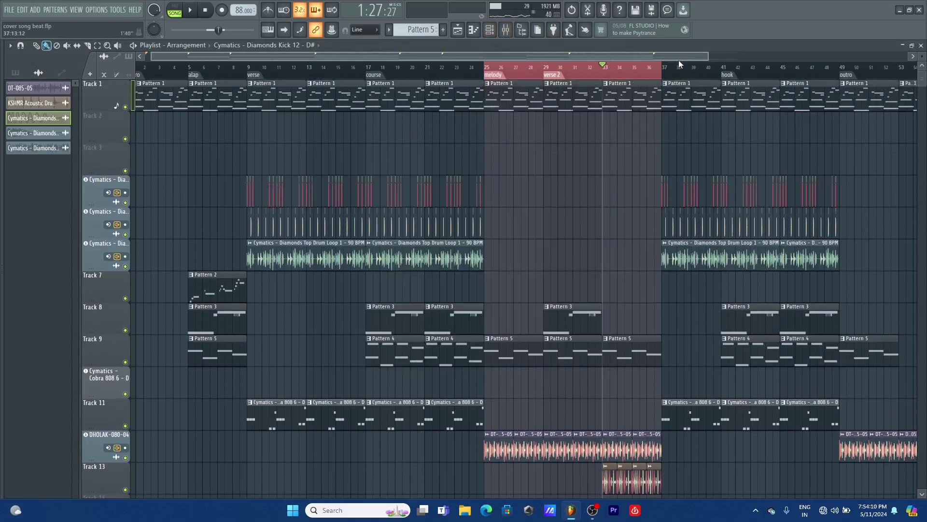
{"action": "left_click_drag", "start_coordinate": [682, 58], "coordinate": [772, 60]}
{"action": "scroll", "coordinate": [728, 240], "scroll_direction": "down", "scroll_amount": 2}
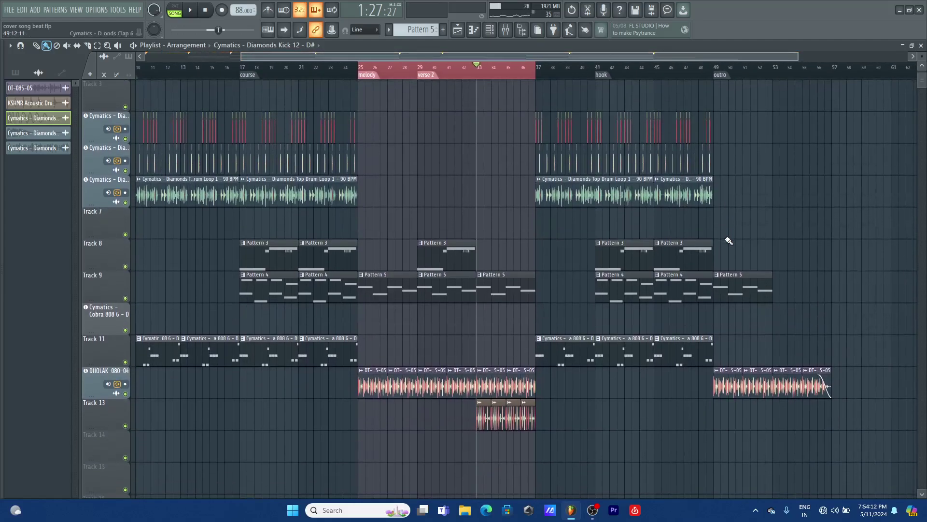
{"action": "scroll", "coordinate": [680, 288], "scroll_direction": "up", "scroll_amount": 2}
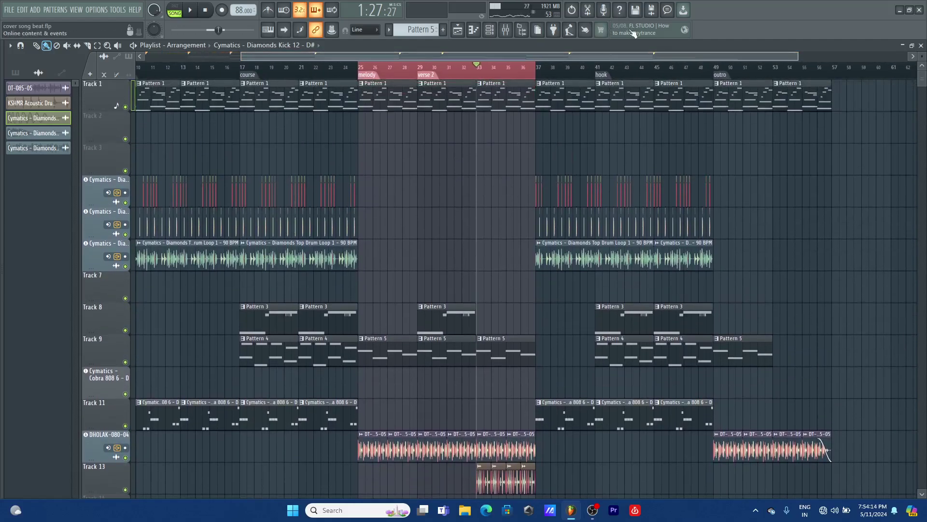
{"action": "left_click_drag", "start_coordinate": [345, 54], "coordinate": [270, 53]}
{"action": "double_click", "coordinate": [229, 75]}
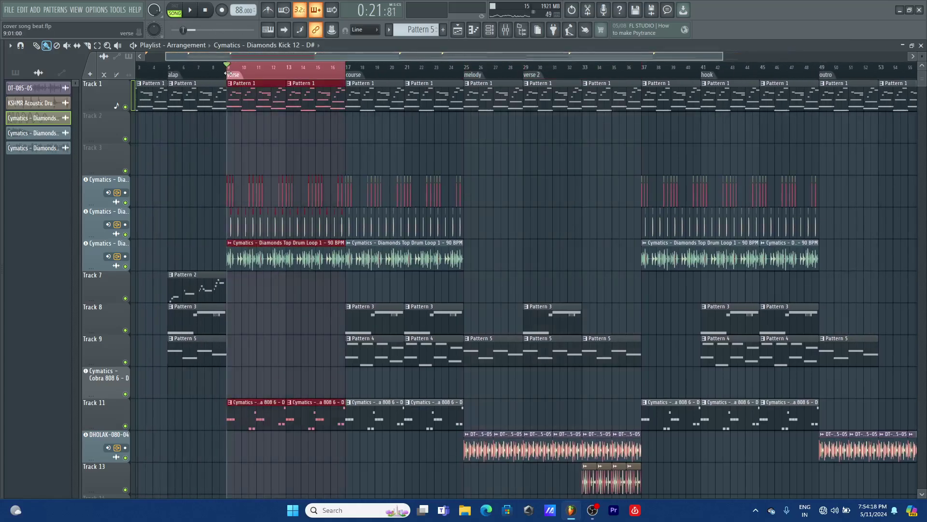
{"action": "left_click_drag", "start_coordinate": [230, 72], "coordinate": [465, 94]}
- Display the mixer, select the Master track and reset the Cymatics Cobra 808 track's fader to its default level
{"action": "left_click", "coordinate": [505, 30]}
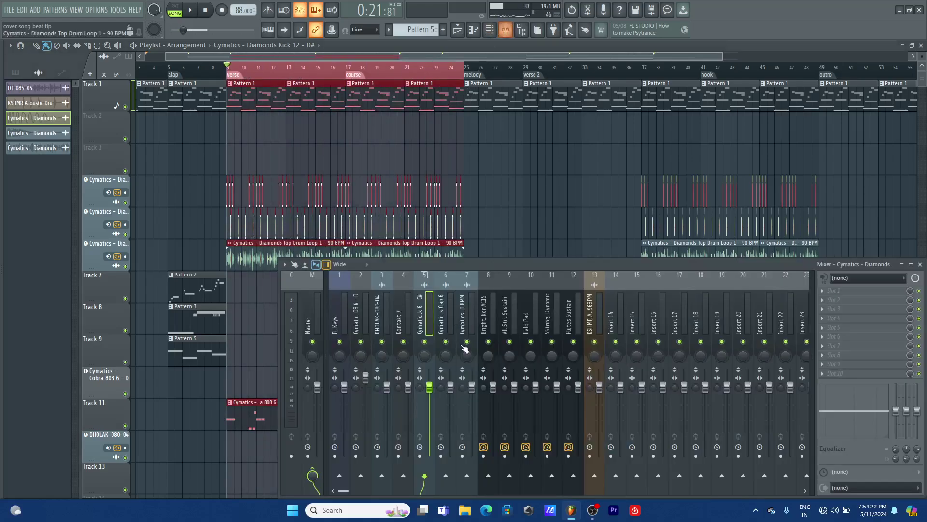
{"action": "left_click", "coordinate": [311, 298]}
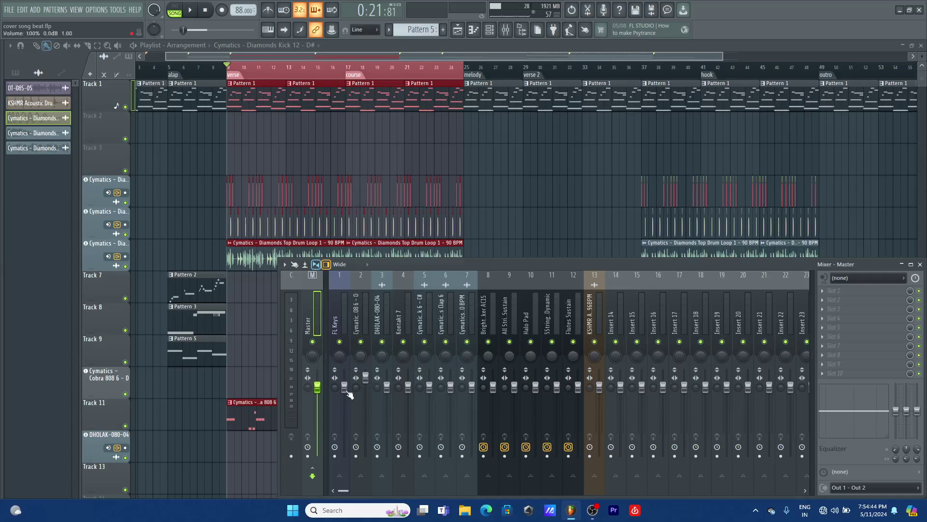
{"action": "right_click", "coordinate": [365, 379]}
{"action": "left_click", "coordinate": [380, 338]}
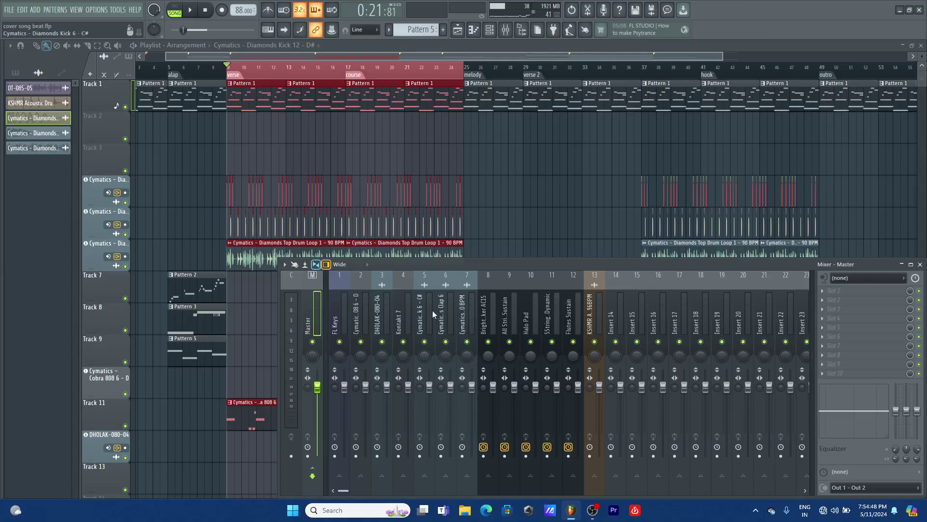
- Try lowering the FL Keys mixer fader to 80% and reset it to its default level
{"action": "left_click", "coordinate": [345, 388]}
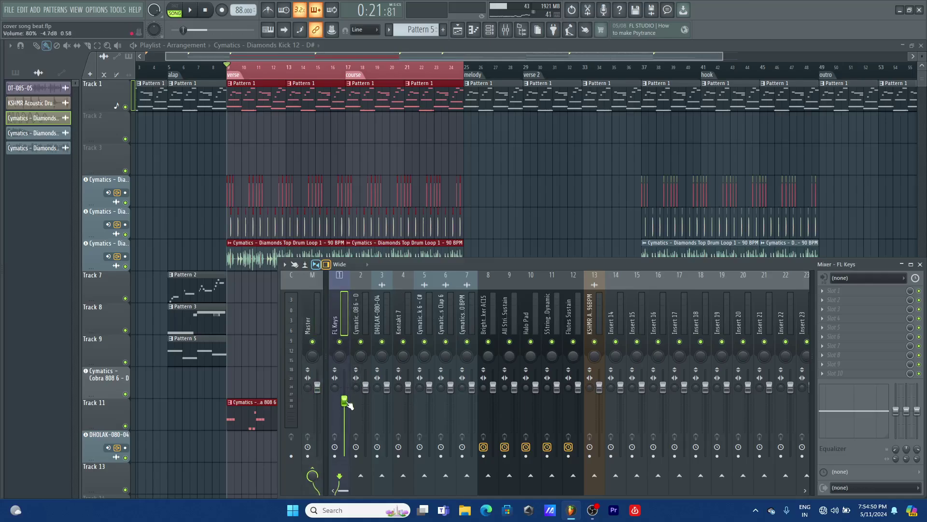
{"action": "right_click", "coordinate": [345, 389]}
{"action": "left_click", "coordinate": [361, 338]}
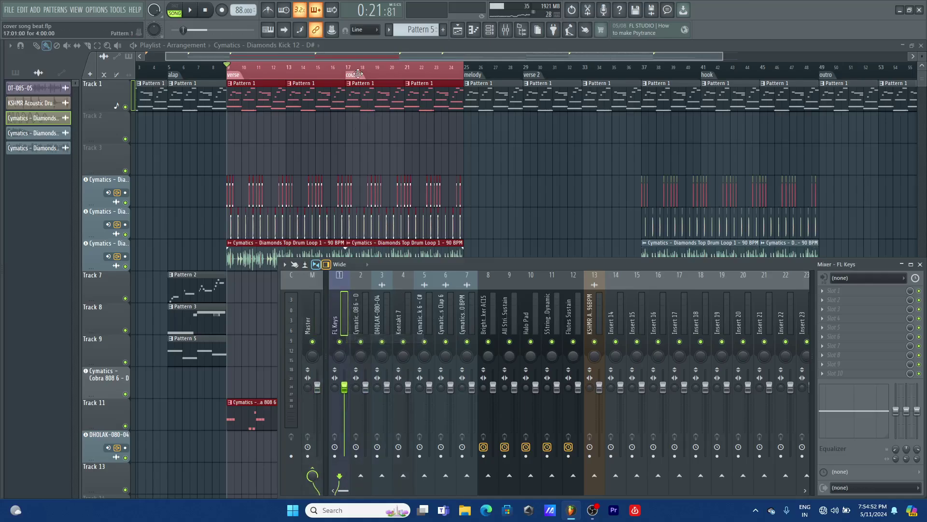
{"action": "left_click", "coordinate": [341, 53]}
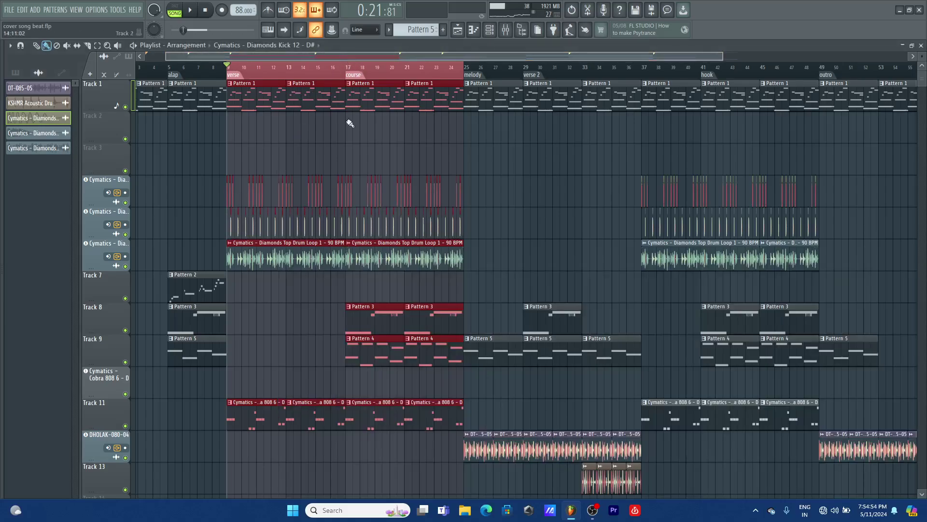
{"action": "left_click", "coordinate": [490, 29]}
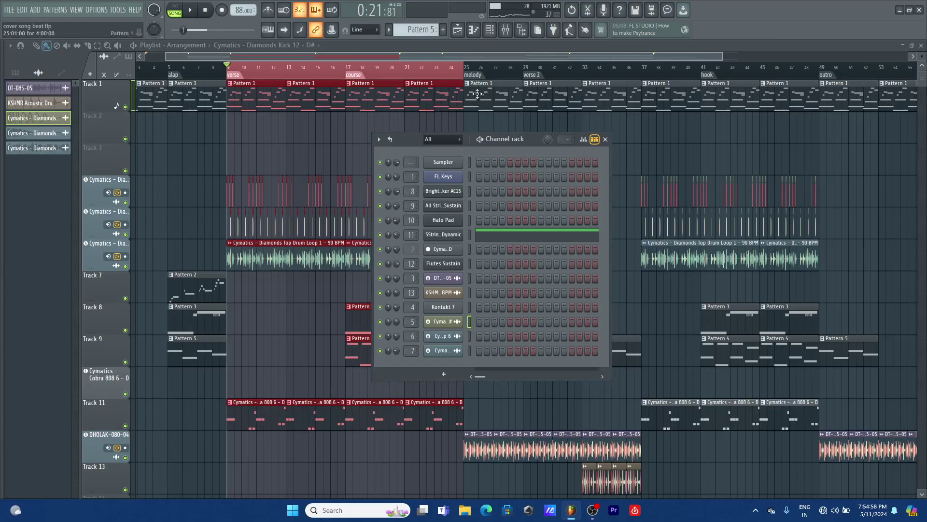
{"action": "left_click", "coordinate": [458, 29]}
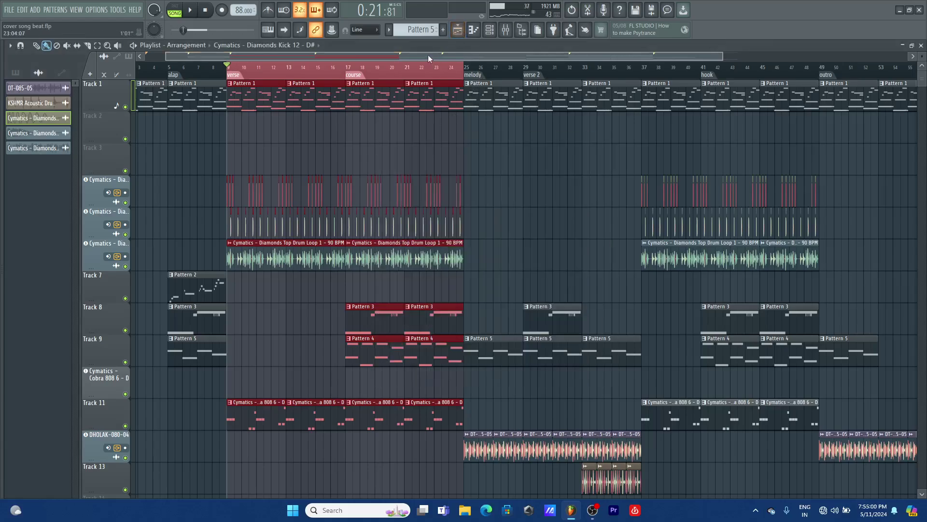
- Solo Track 7 together with Track 1 and play from the alap marker at bar 5
{"action": "left_click_drag", "start_coordinate": [428, 55], "coordinate": [387, 59]}
{"action": "left_click", "coordinate": [126, 298], "text": "ctrl"}
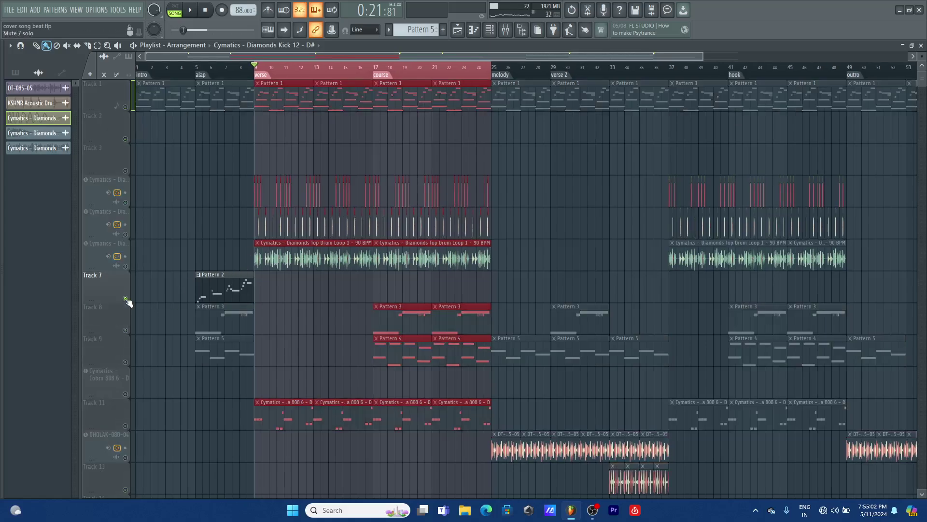
{"action": "left_click", "coordinate": [198, 70]}
{"action": "left_click", "coordinate": [126, 107]}
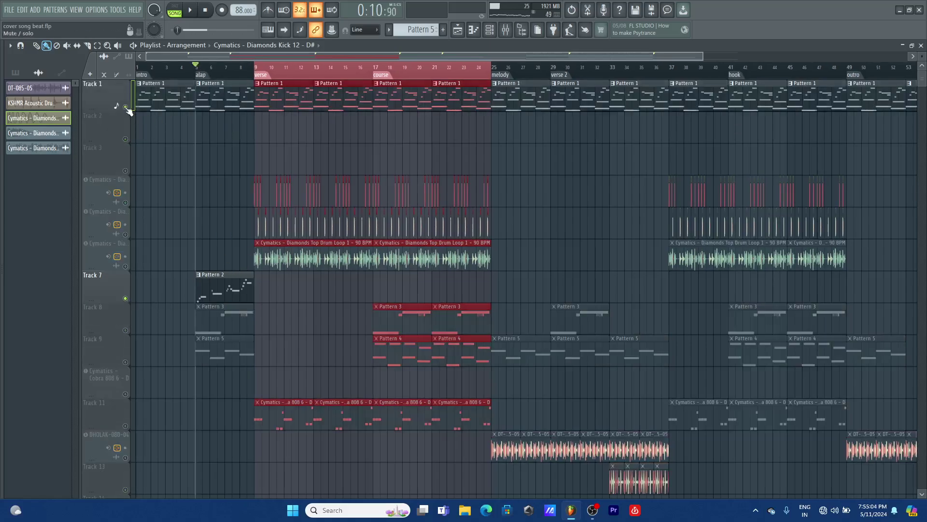
{"action": "key", "text": "space"}
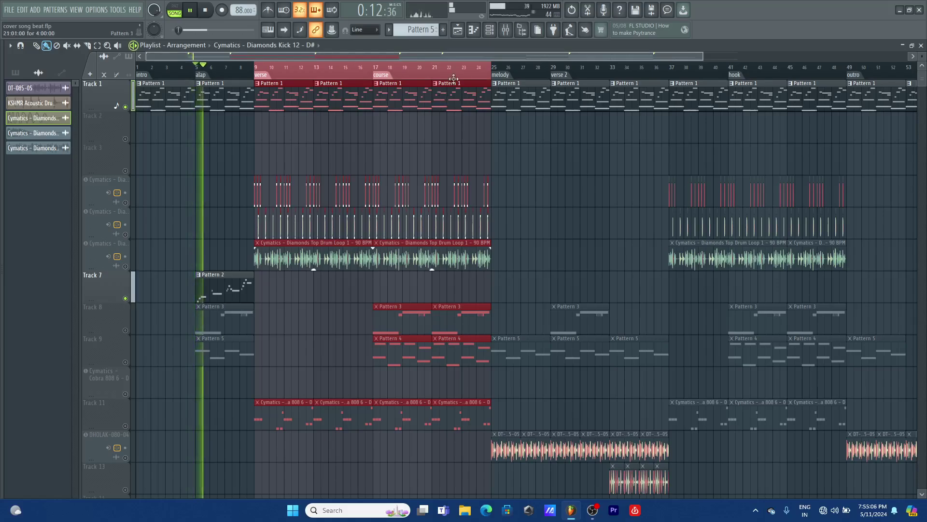
- Drop mixer track 8's AC15 channel volume to 0%, raise it to 41% while playing from bar 5, and close the channel rack
{"action": "left_click", "coordinate": [485, 30]}
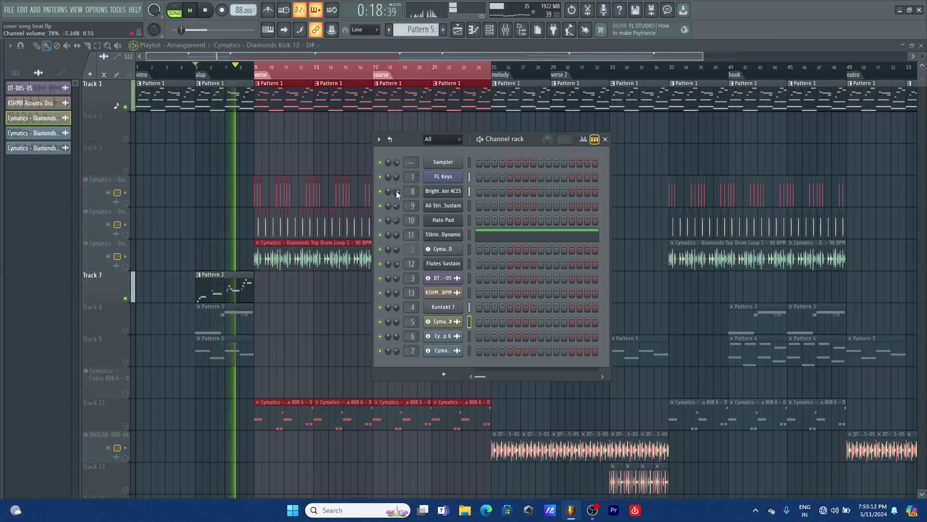
{"action": "key", "text": "space"}
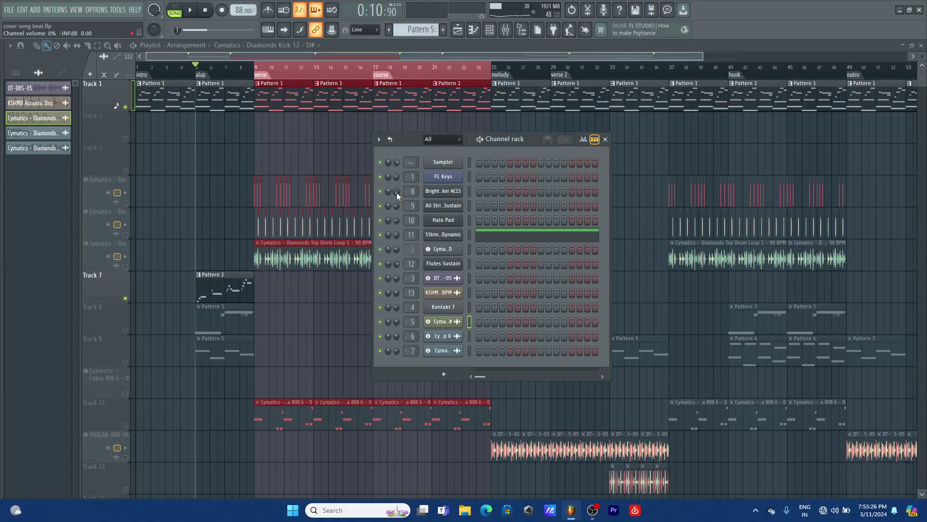
{"action": "key", "text": "space"}
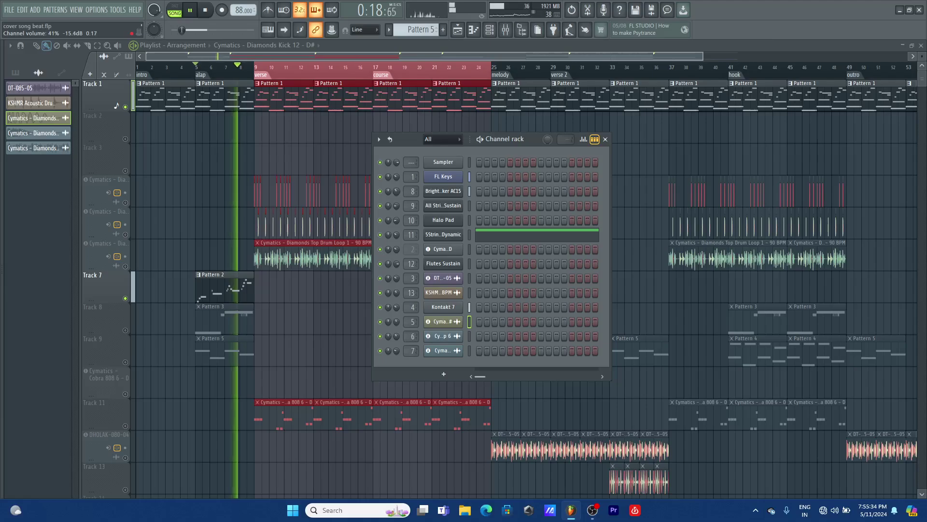
{"action": "left_click", "coordinate": [605, 139]}
{"action": "key", "text": "space"}
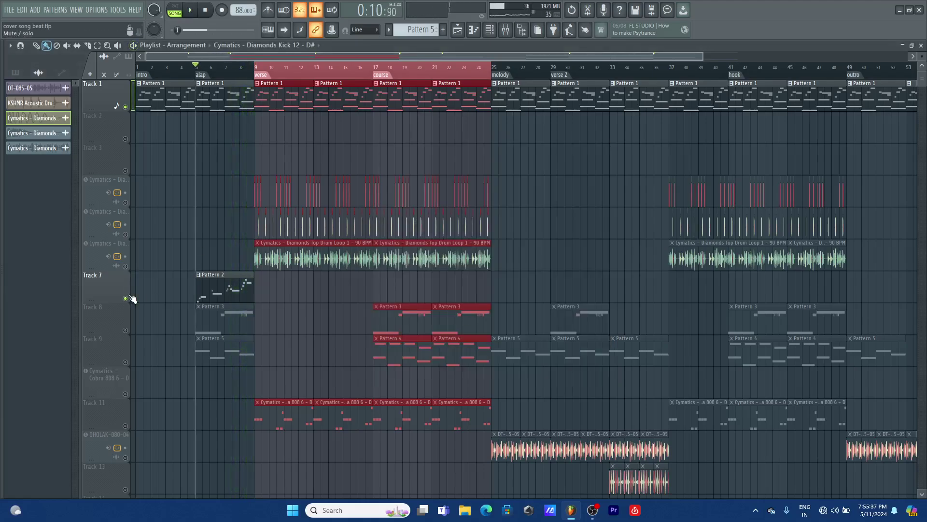
- Unmute all playlist tracks and check the Master level in the mixer while playing from the verse at bar 9
{"action": "right_click", "coordinate": [126, 265]}
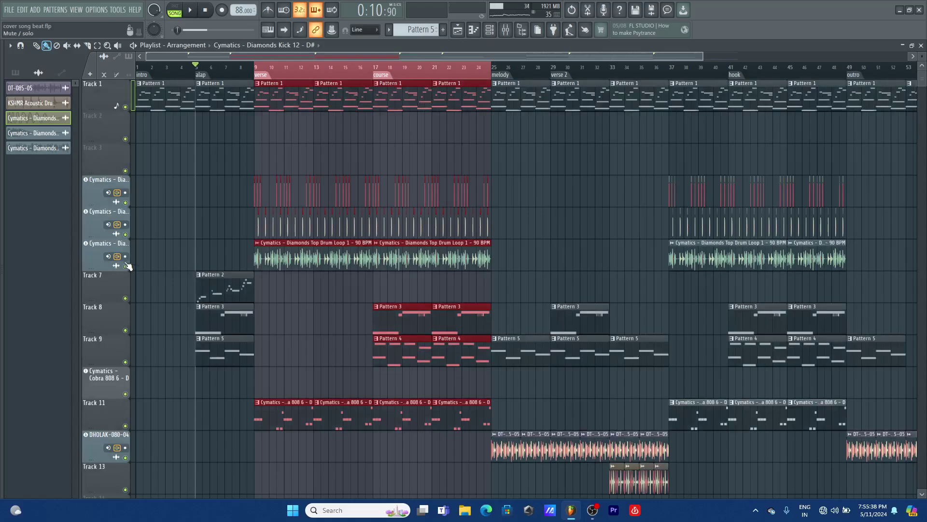
{"action": "left_click", "coordinate": [508, 35]}
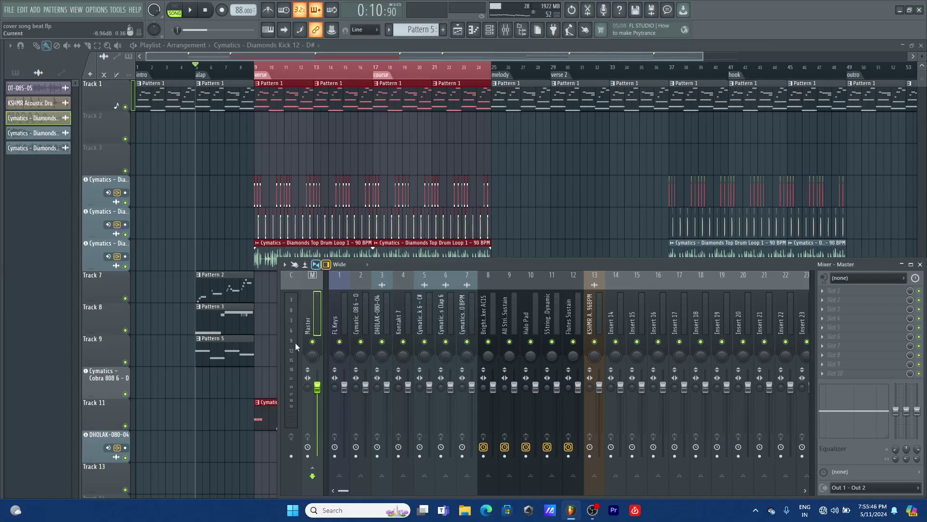
{"action": "left_click", "coordinate": [257, 68]}
{"action": "left_click", "coordinate": [506, 32]}
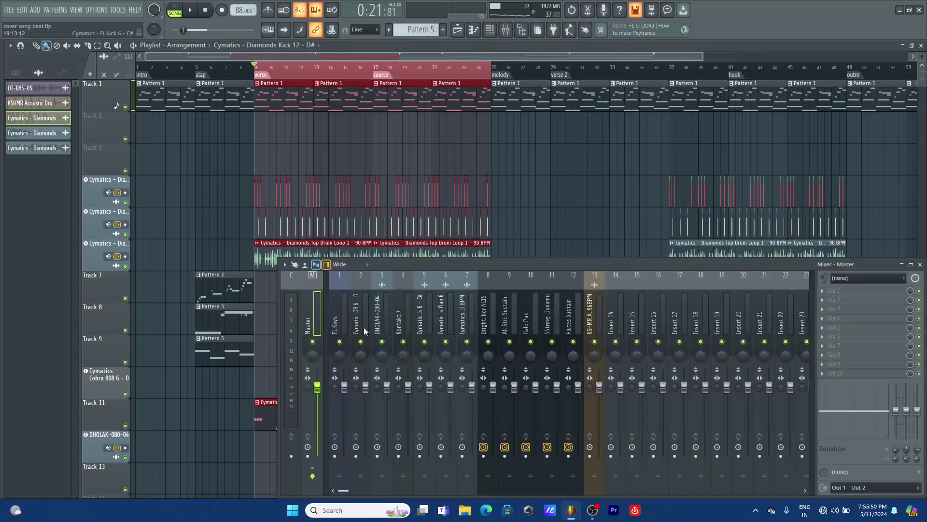
{"action": "key", "text": "space"}
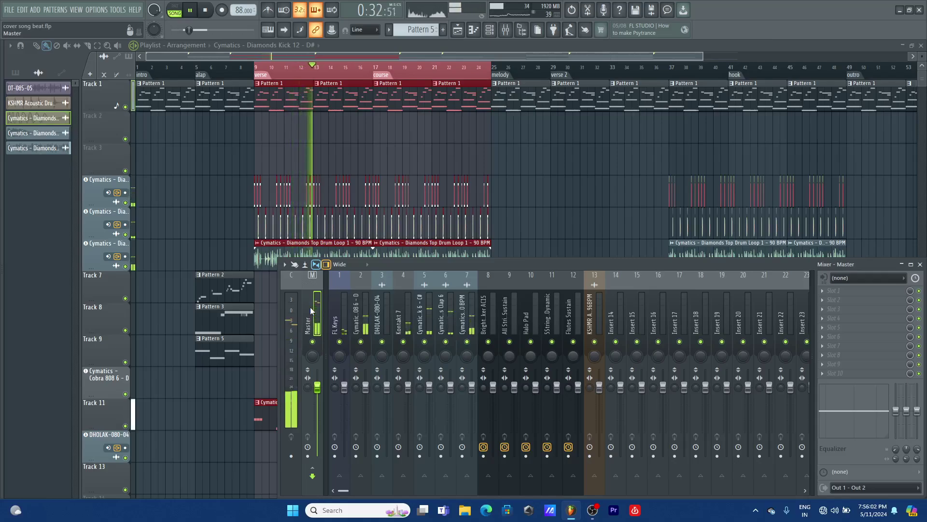
{"action": "key", "text": "space"}
- Lower the Cymatics Diamonds Clap 6 clip's volume to 32% while playing from bar 9 and close its settings
{"action": "scroll", "coordinate": [311, 70], "scroll_direction": "up", "scroll_amount": 5}
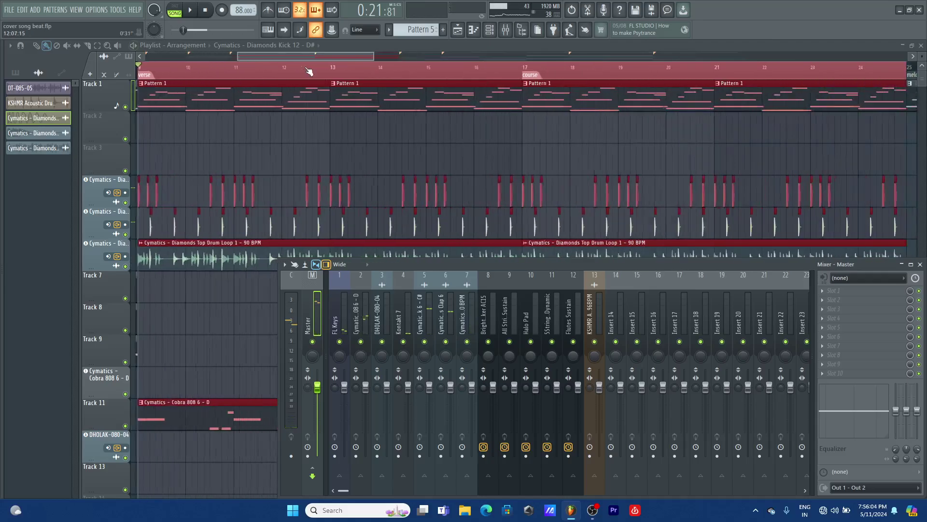
{"action": "key", "text": "F9"}
{"action": "left_click_drag", "start_coordinate": [287, 55], "coordinate": [253, 52]}
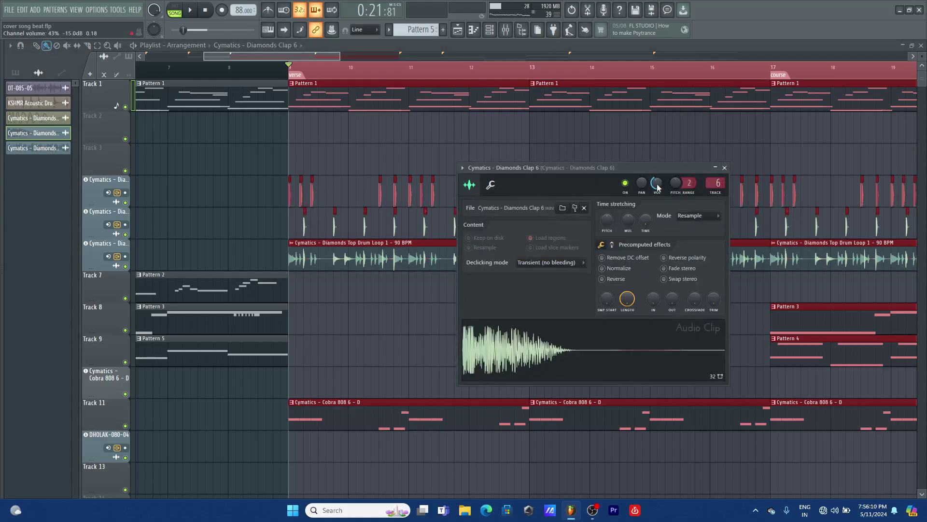
{"action": "key", "text": "space"}
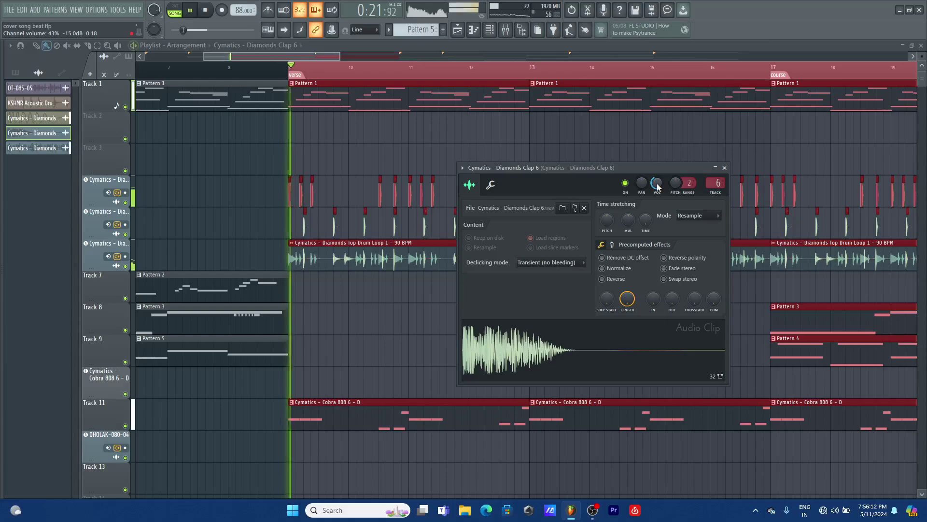
{"action": "left_click_drag", "start_coordinate": [657, 184], "coordinate": [658, 191]}
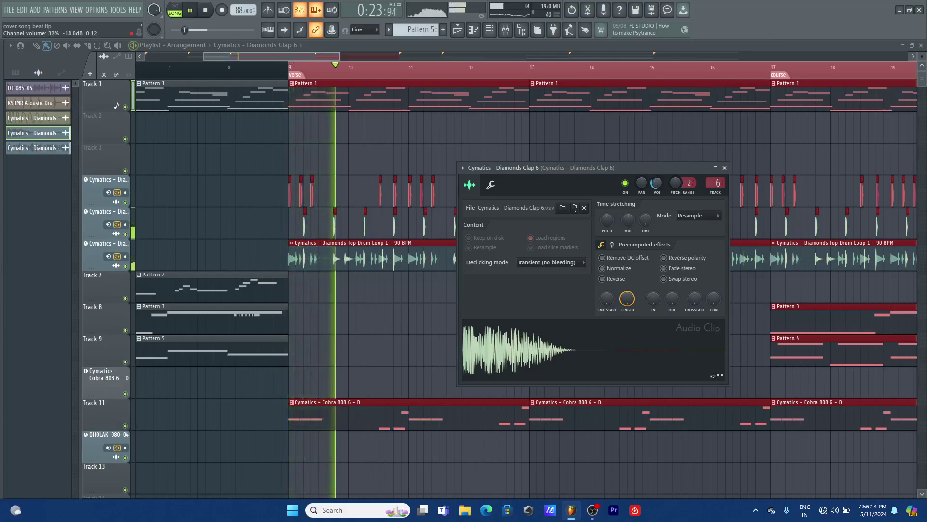
{"action": "left_click", "coordinate": [725, 168]}
- Check the Master level in the mixer while playing from the verse marker at bar 9
{"action": "left_click", "coordinate": [506, 30]}
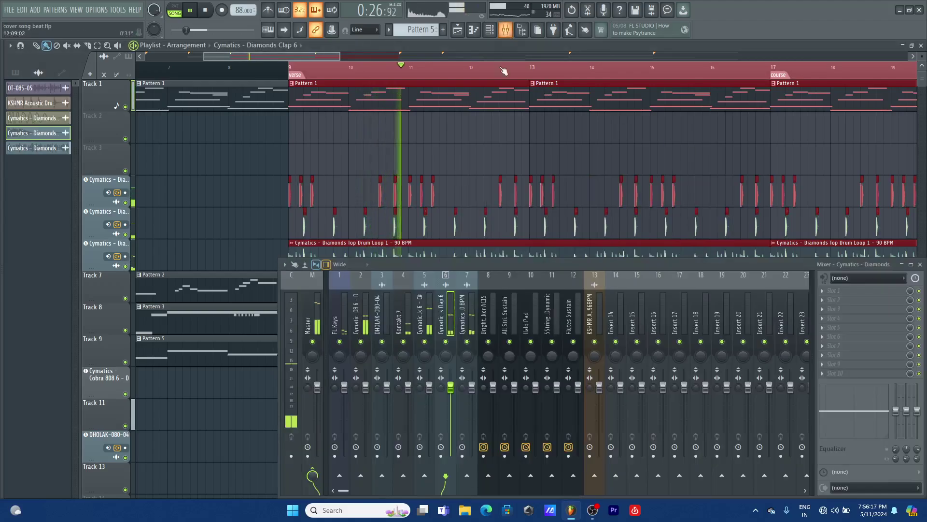
{"action": "left_click", "coordinate": [312, 316]}
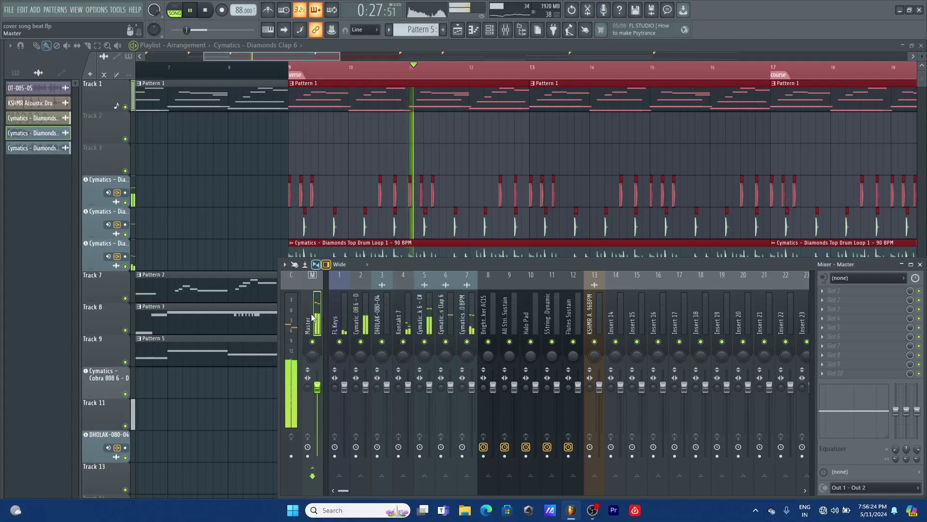
{"action": "key", "text": "space"}
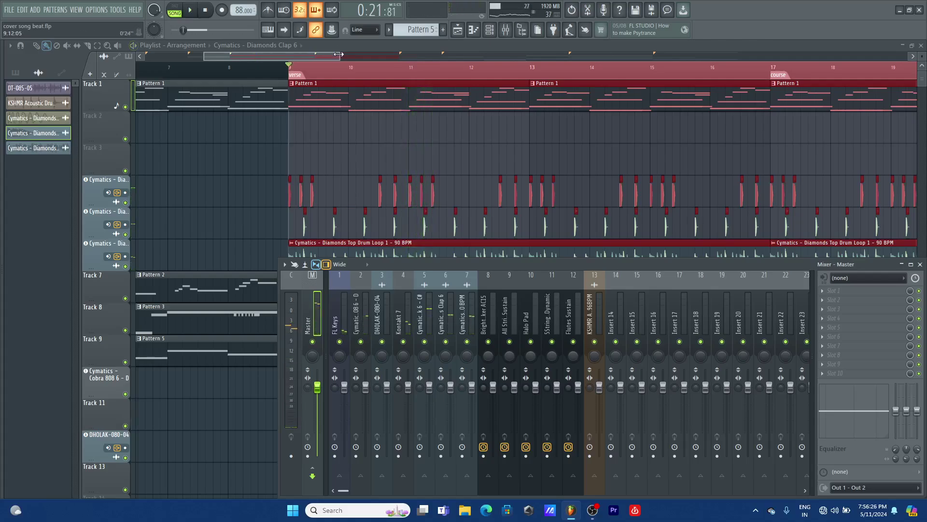
{"action": "left_click", "coordinate": [506, 30]}
{"action": "left_click", "coordinate": [507, 31]}
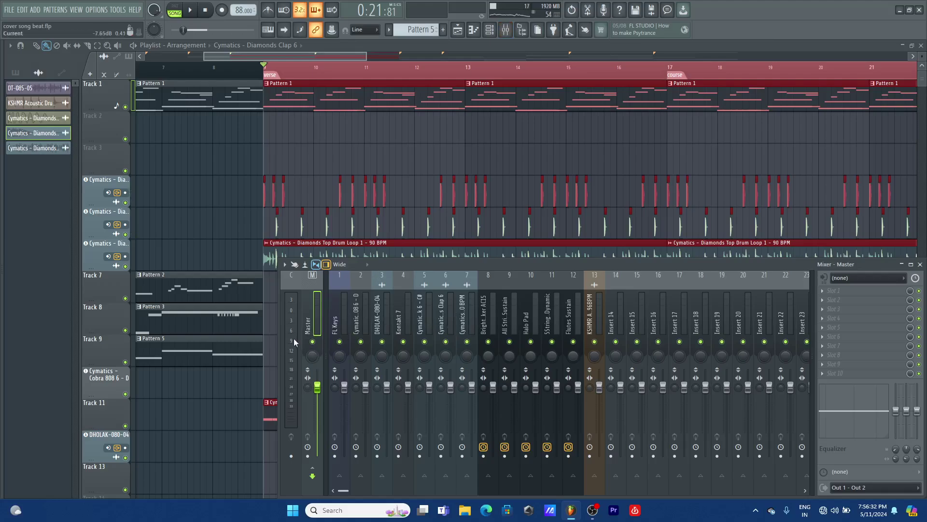
{"action": "key", "text": "space"}
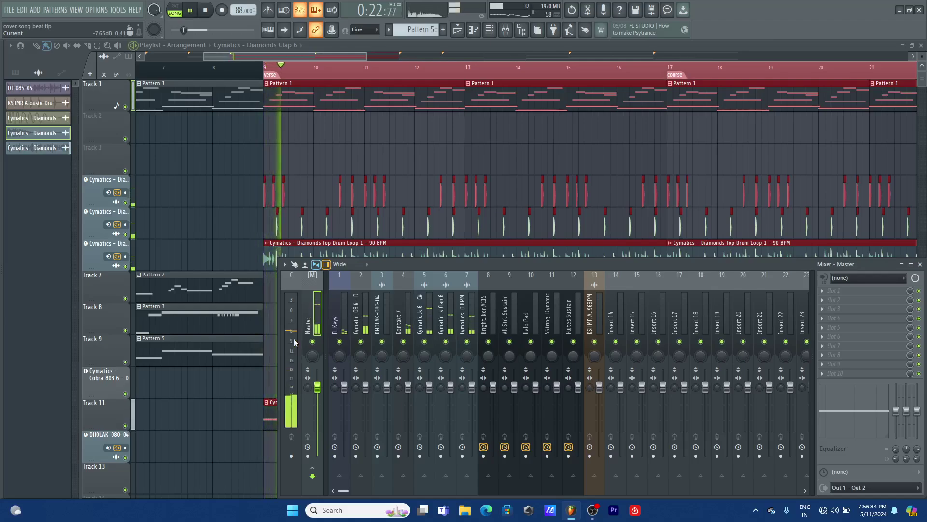
{"action": "key", "text": "space"}
{"action": "key", "text": "space"}
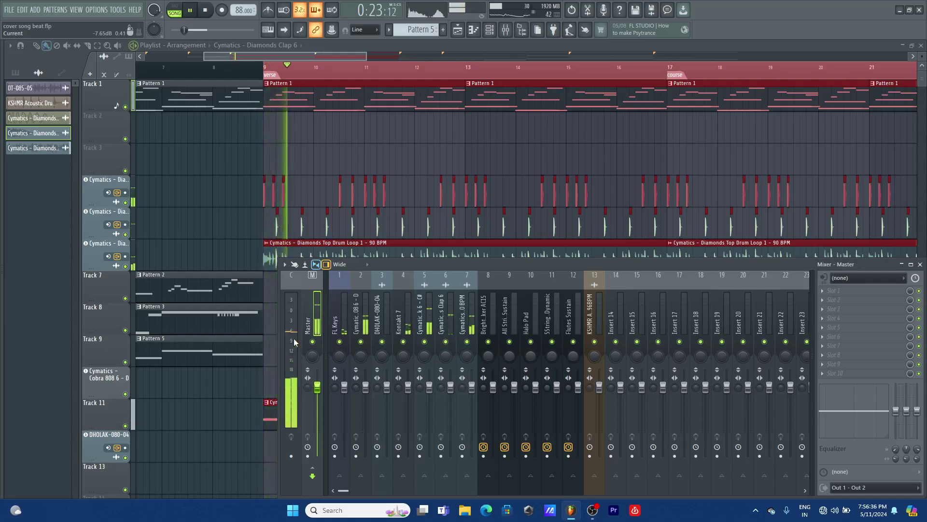
{"action": "key", "text": "space"}
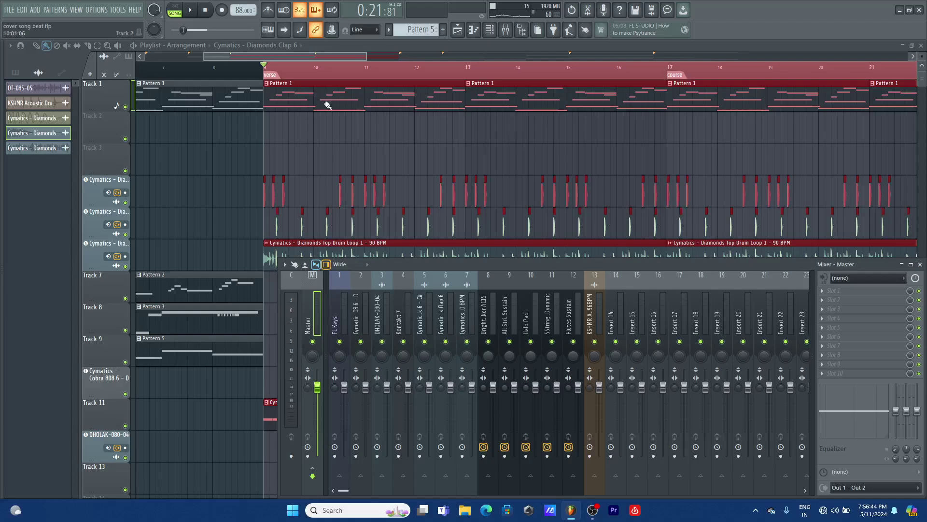
- Try the FL Keys mixer fader at 94%, reset it to default, and select the Master track
{"action": "left_click", "coordinate": [355, 293]}
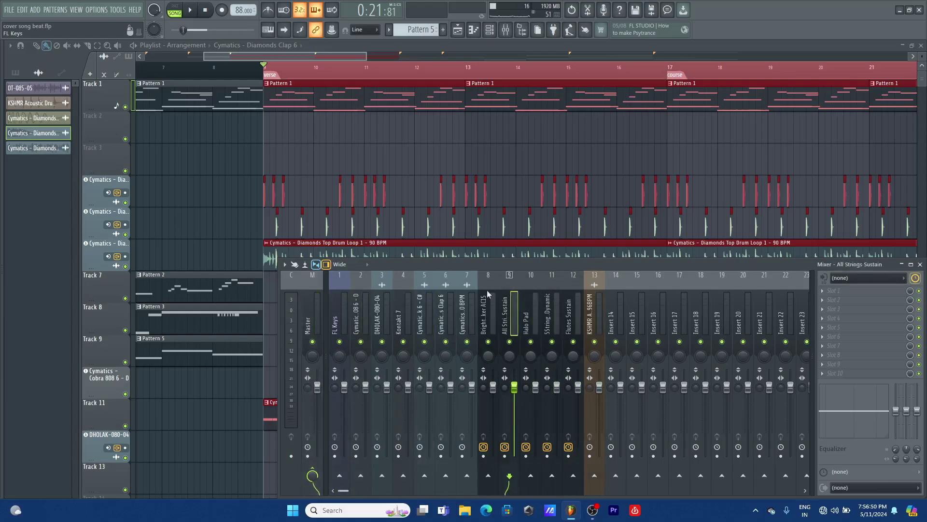
{"action": "left_click", "coordinate": [343, 294]}
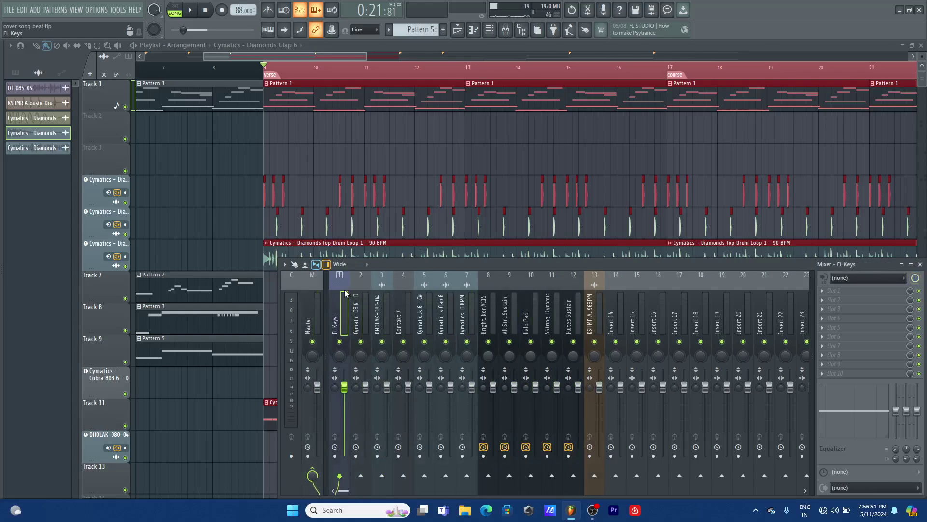
{"action": "left_click", "coordinate": [319, 288]}
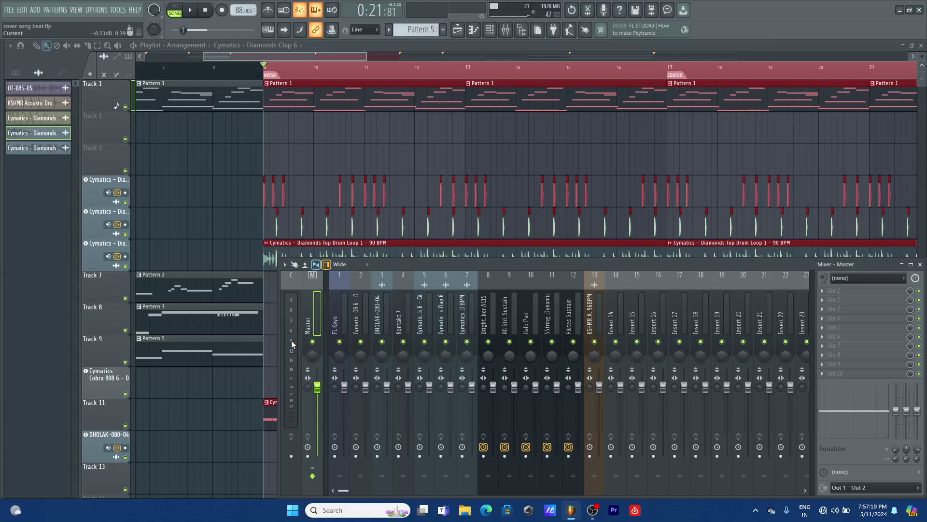
{"action": "left_click", "coordinate": [345, 387]}
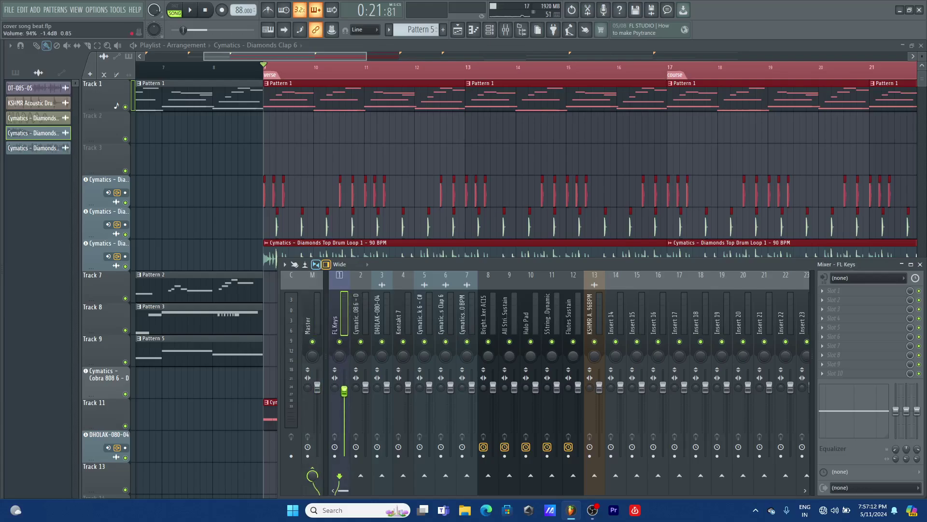
{"action": "right_click", "coordinate": [345, 388]}
{"action": "key", "text": "Escape"}
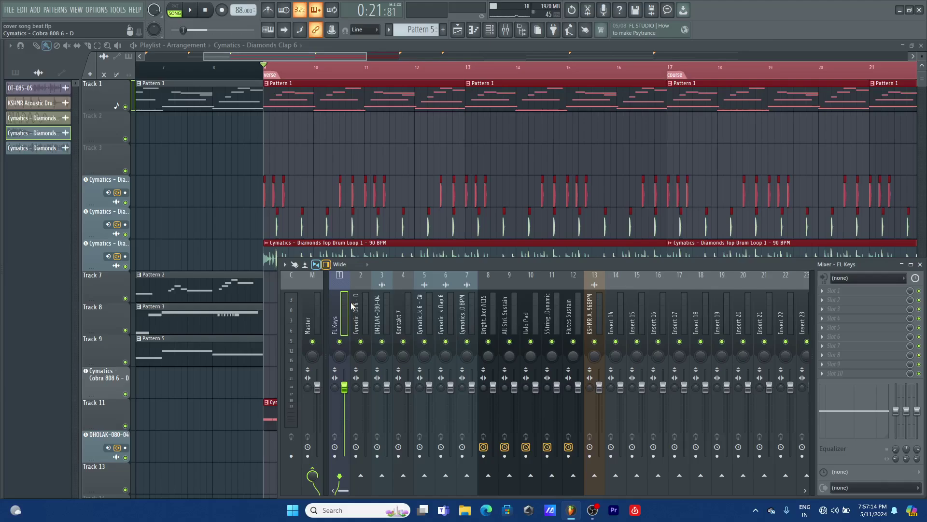
{"action": "left_click", "coordinate": [320, 299]}
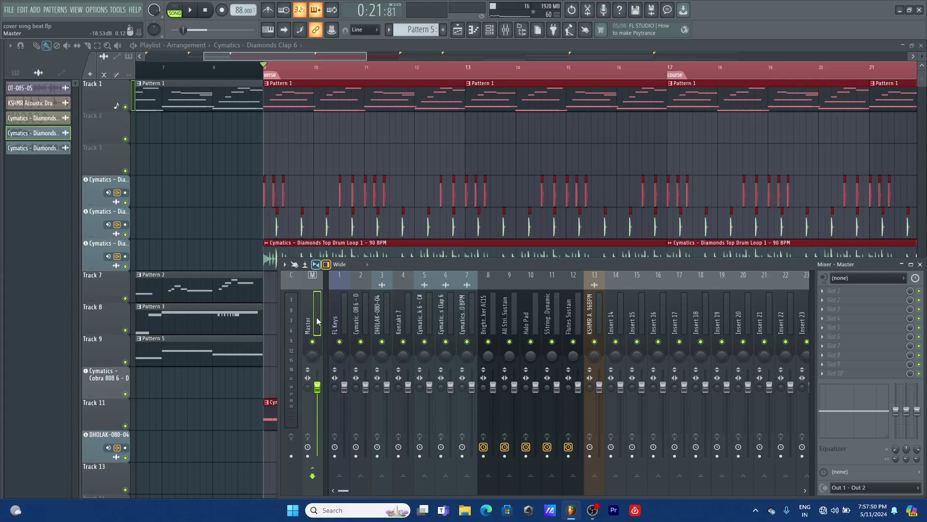
- Fit the whole arrangement from intro to outro in the playlist and open the channel rack
{"action": "left_click", "coordinate": [309, 60]}
{"action": "left_click_drag", "start_coordinate": [309, 59], "coordinate": [233, 58]}
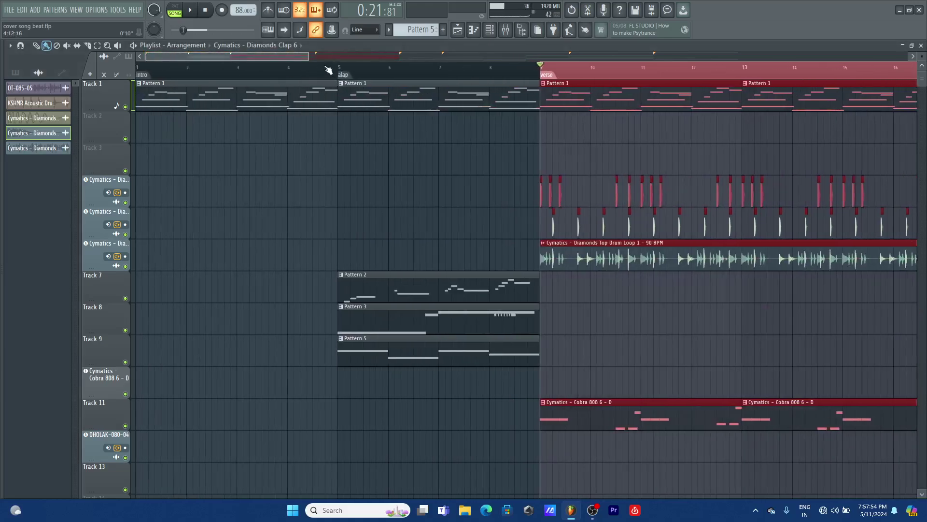
{"action": "left_click_drag", "start_coordinate": [309, 56], "coordinate": [880, 58]}
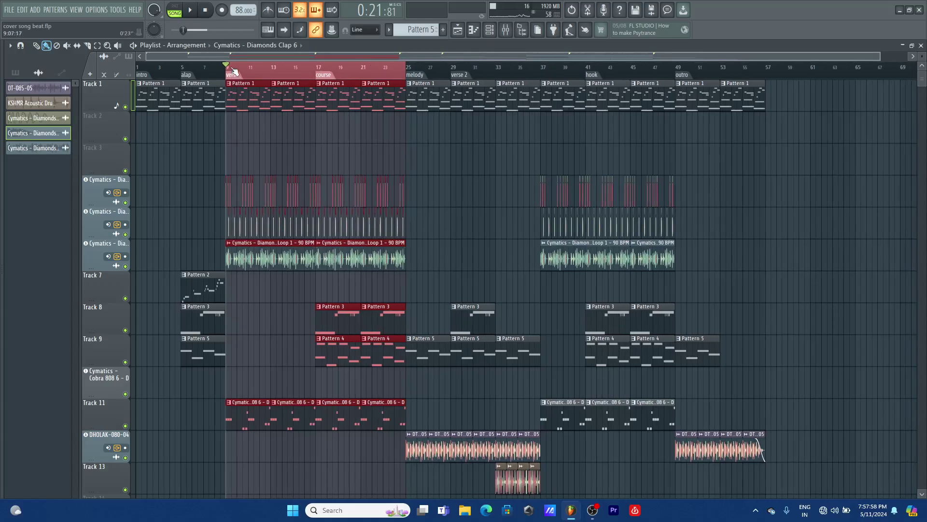
{"action": "left_click", "coordinate": [490, 30]}
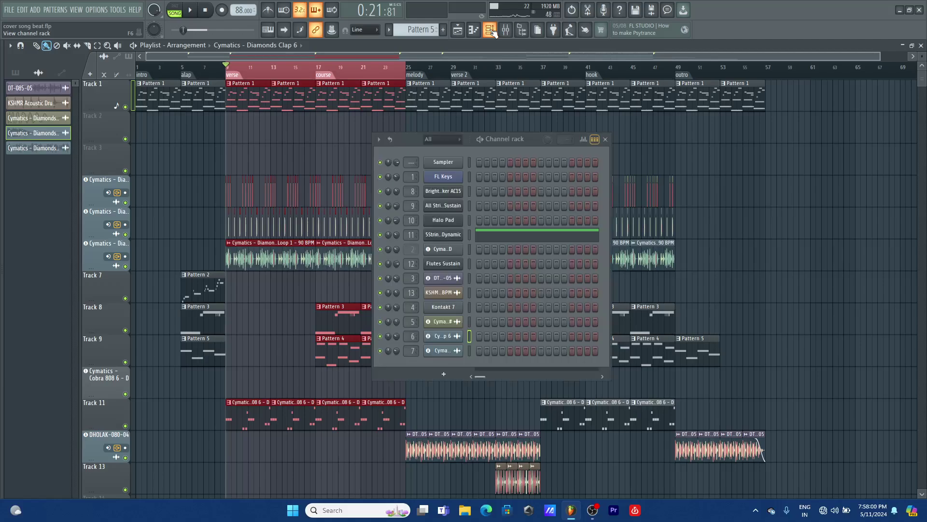
- Open the mixer and look through its instrument tracks, including DHOLAK-080-04 and Flutes Sustain
{"action": "left_click", "coordinate": [506, 29]}
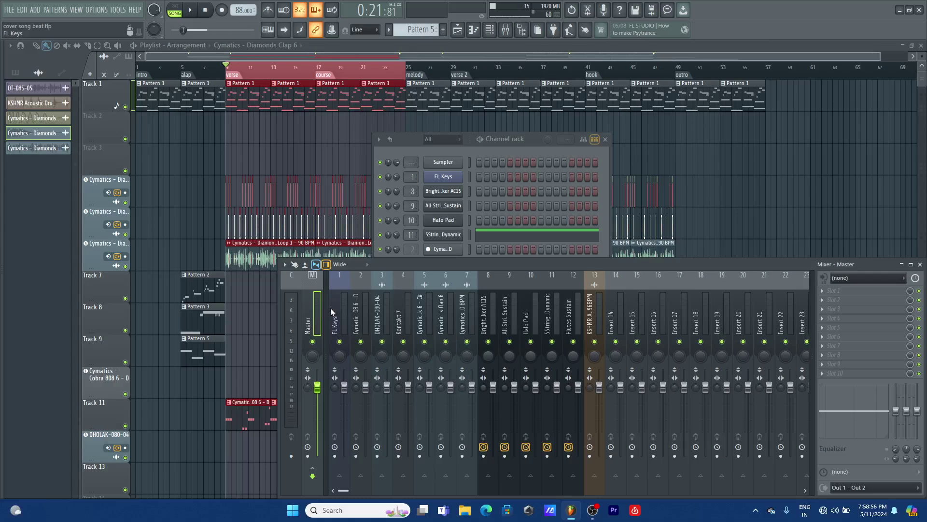
{"action": "left_click", "coordinate": [430, 296]}
{"action": "left_click", "coordinate": [360, 289]}
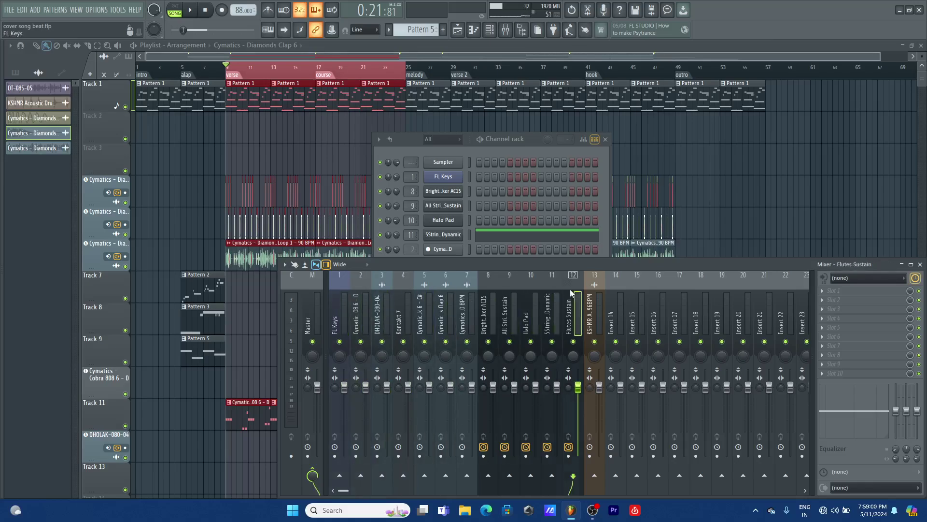
{"action": "left_click", "coordinate": [382, 295]}
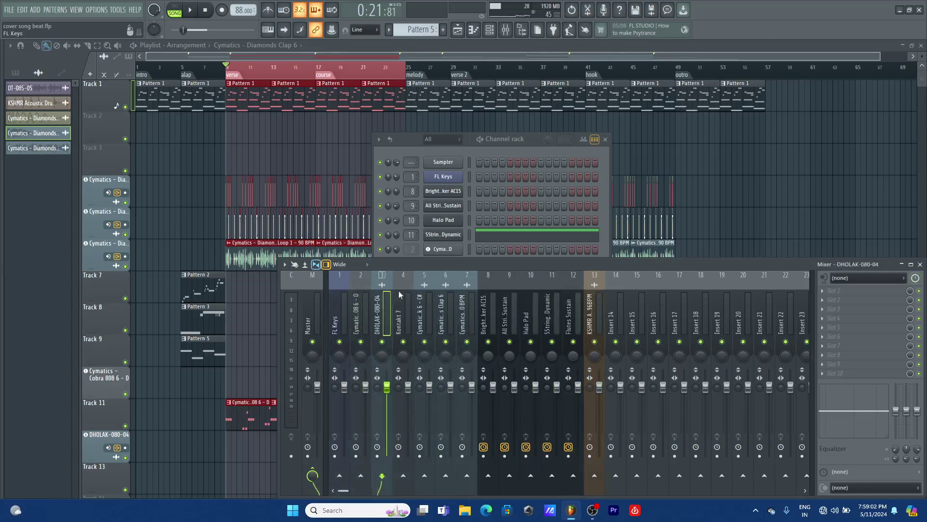
{"action": "left_click", "coordinate": [572, 292]}
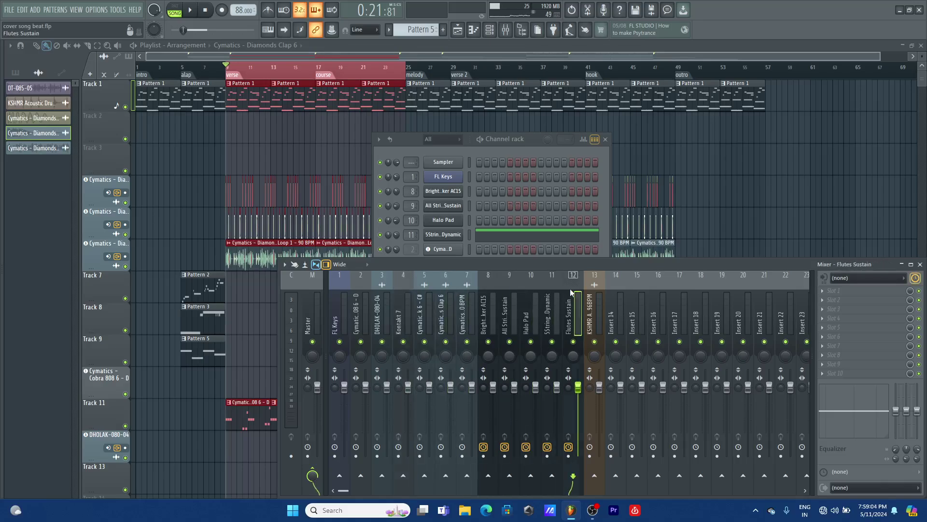